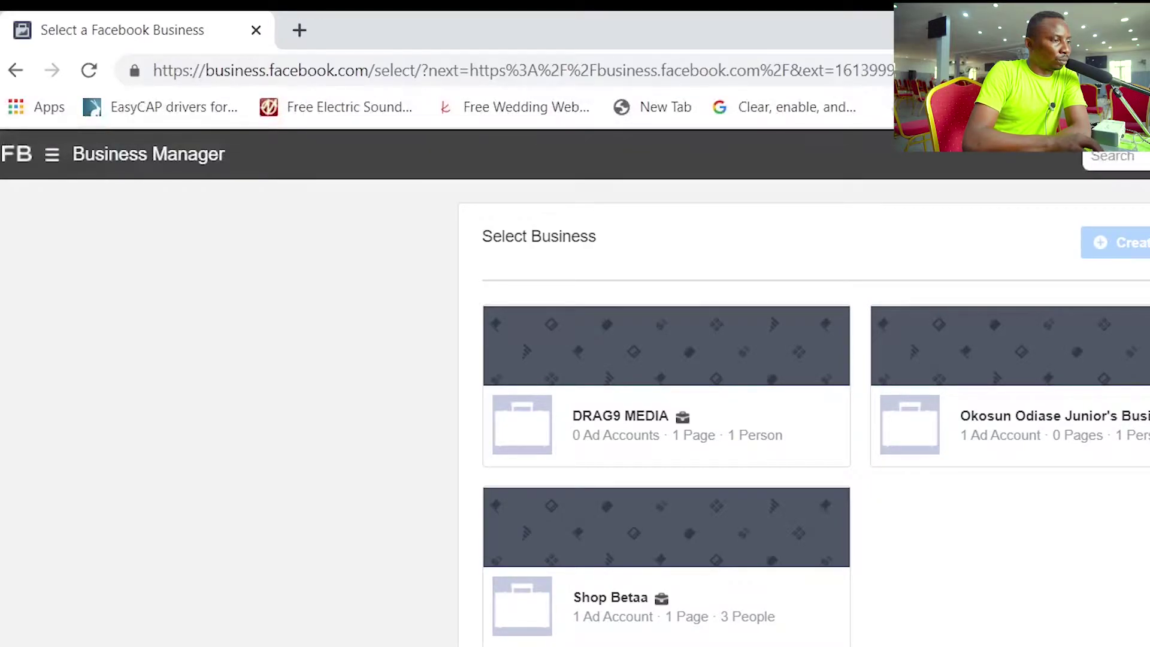
Open the Shop Betaa business and go to its billing page's payment settings.
{"action": "left_click", "coordinate": [669, 596]}
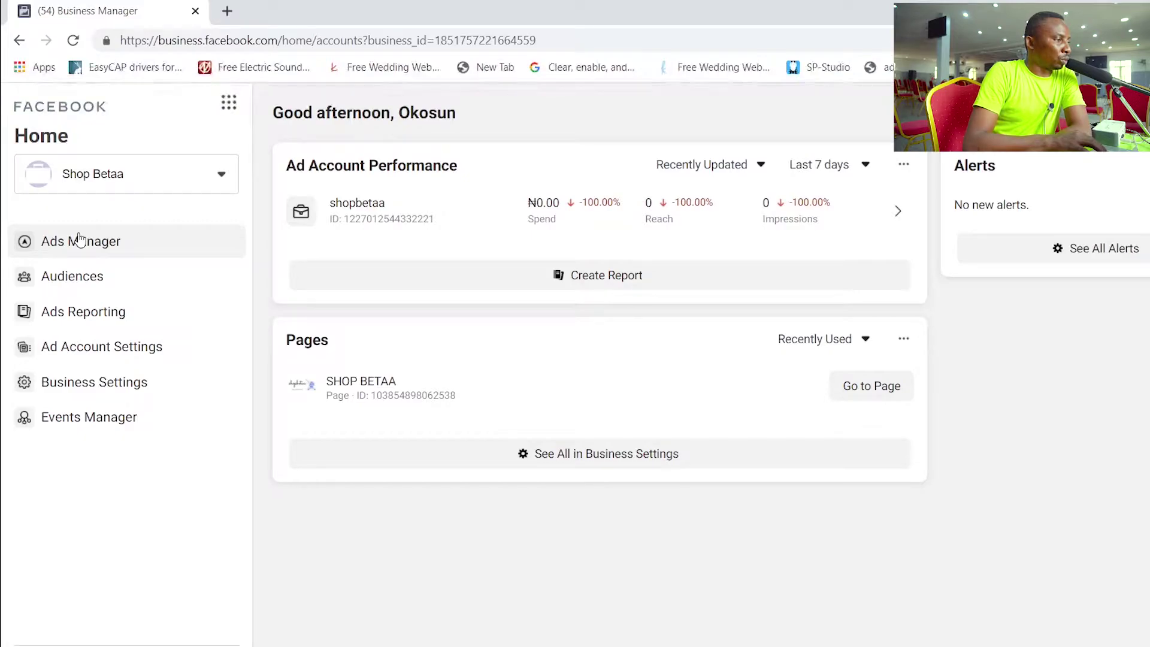
{"action": "left_click", "coordinate": [230, 105]}
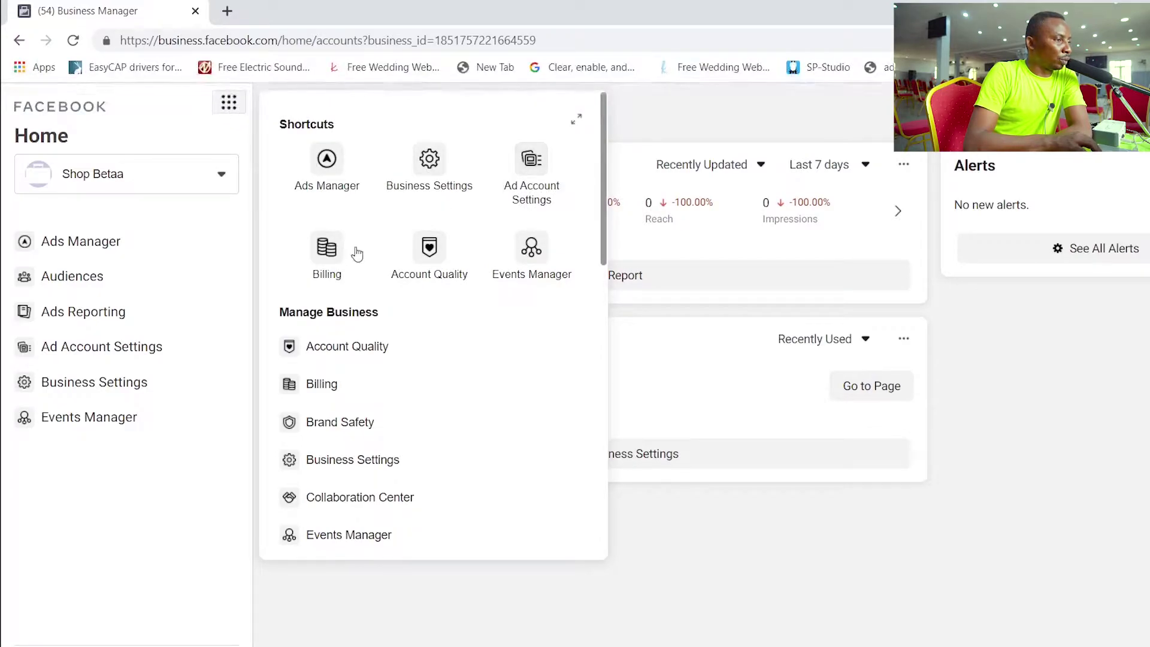
{"action": "left_click", "coordinate": [329, 260]}
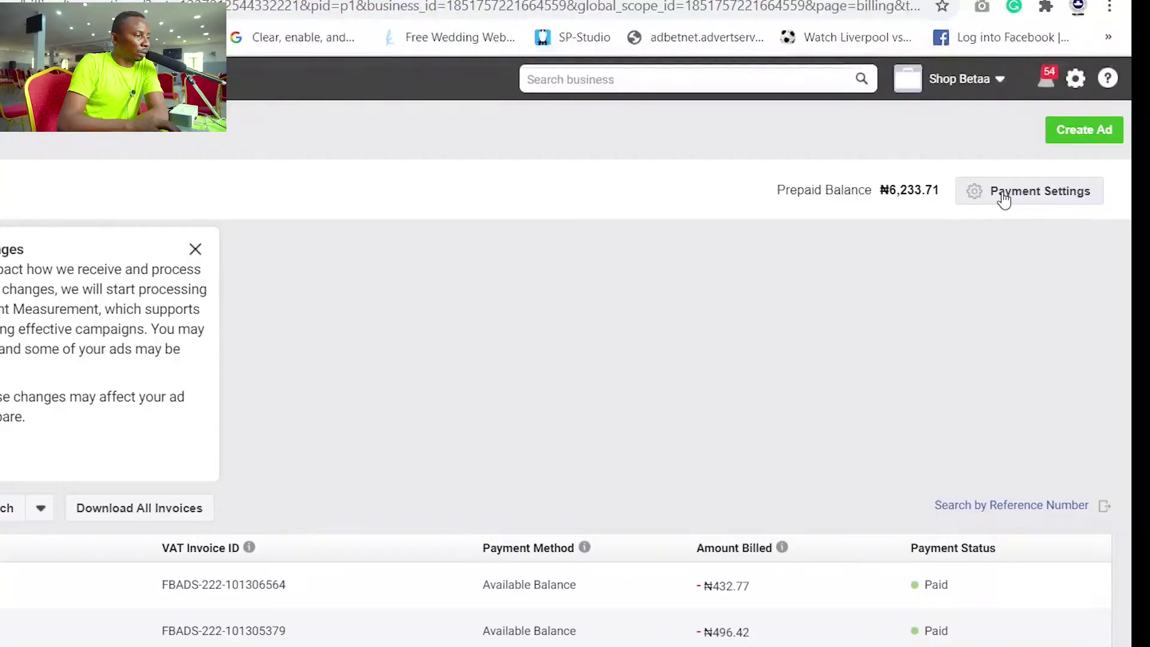
{"action": "left_click", "coordinate": [1004, 199]}
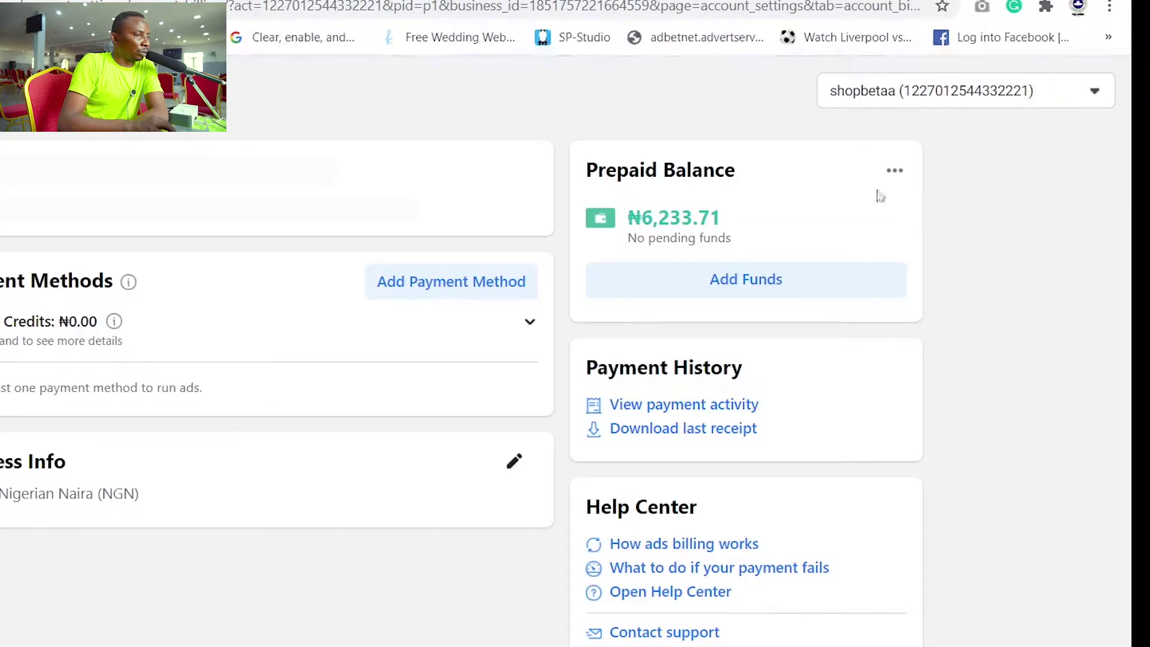
Start adding prepaid funds, try the Debit or Credit Card and Local Cards payment methods, and close without adding any.
{"action": "left_click", "coordinate": [751, 281]}
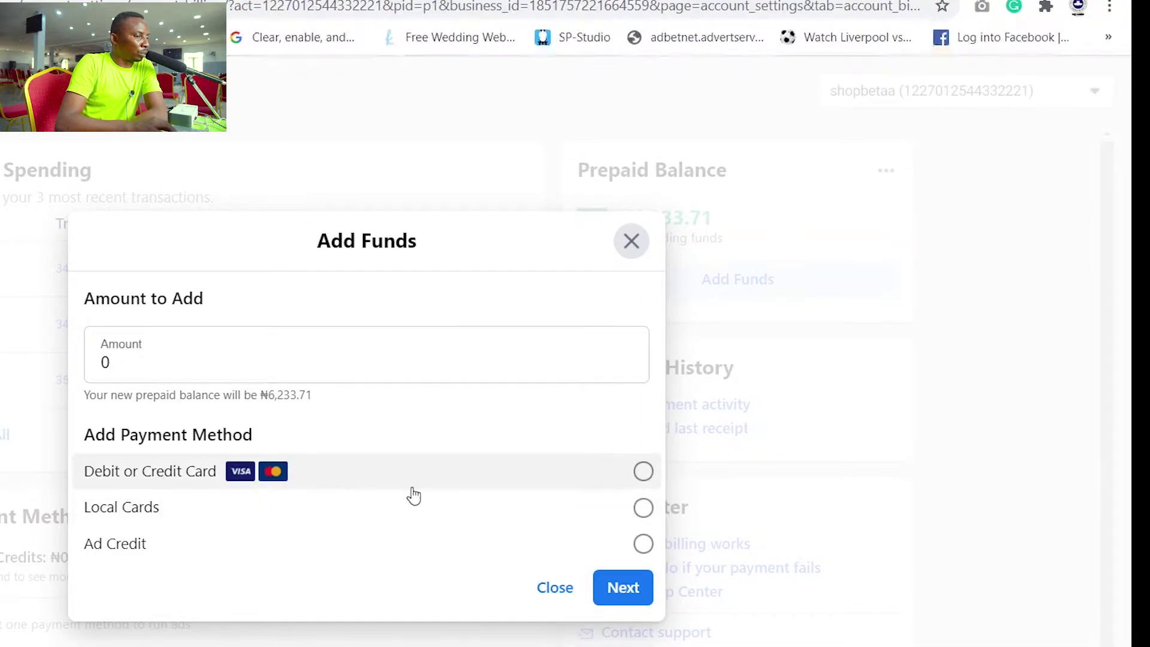
{"action": "left_click", "coordinate": [645, 473]}
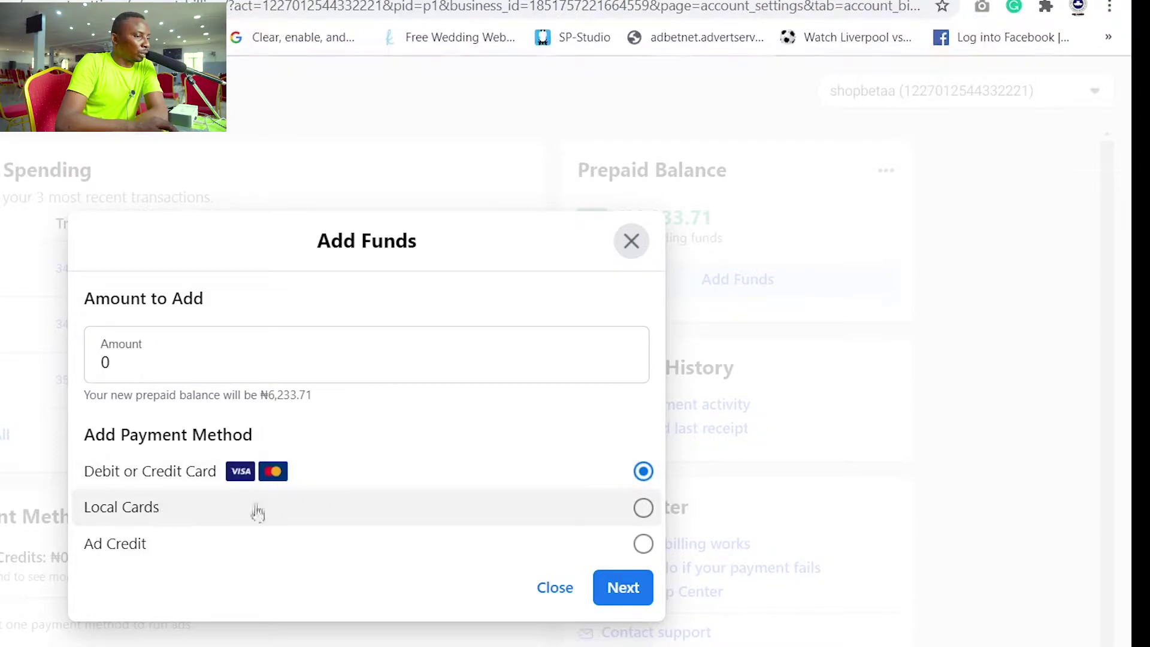
{"action": "left_click", "coordinate": [645, 510]}
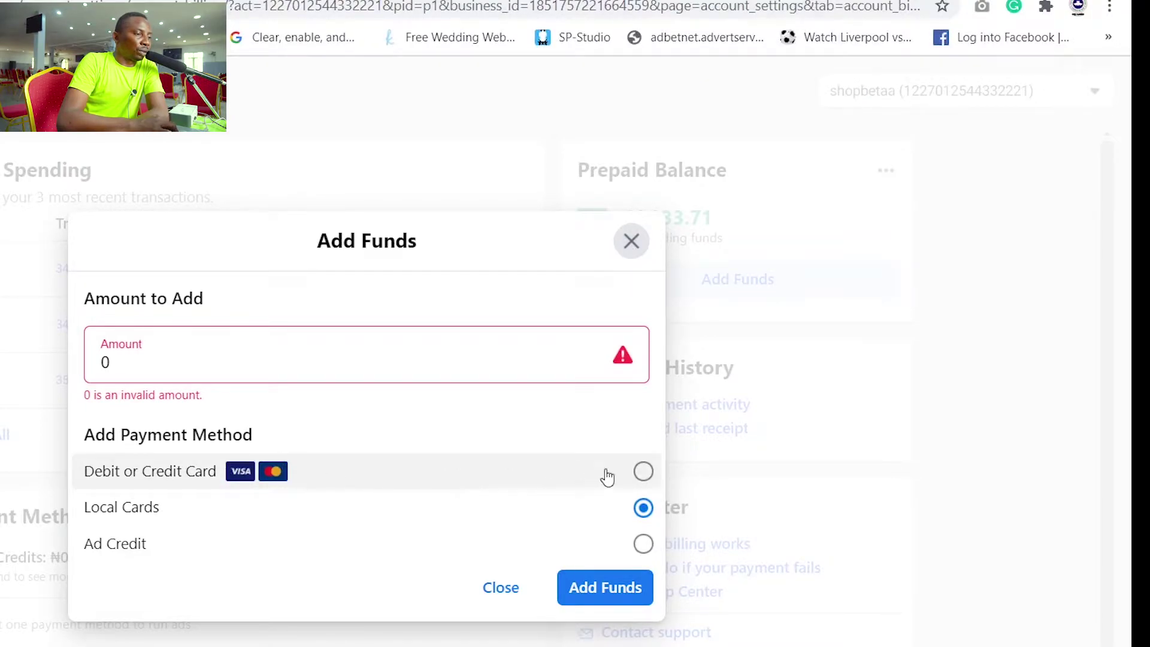
{"action": "left_click", "coordinate": [633, 242]}
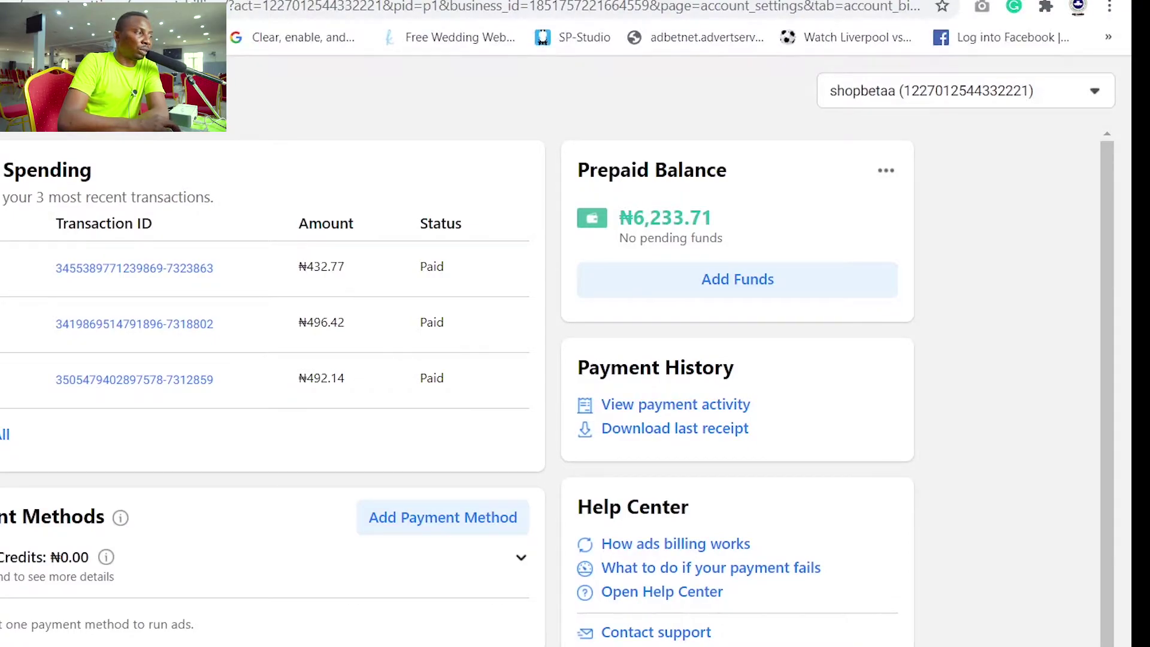
Start creating a new campaign in the shopbetaa ad account's campaign list.
{"action": "mouse_move", "coordinate": [12, 269]}
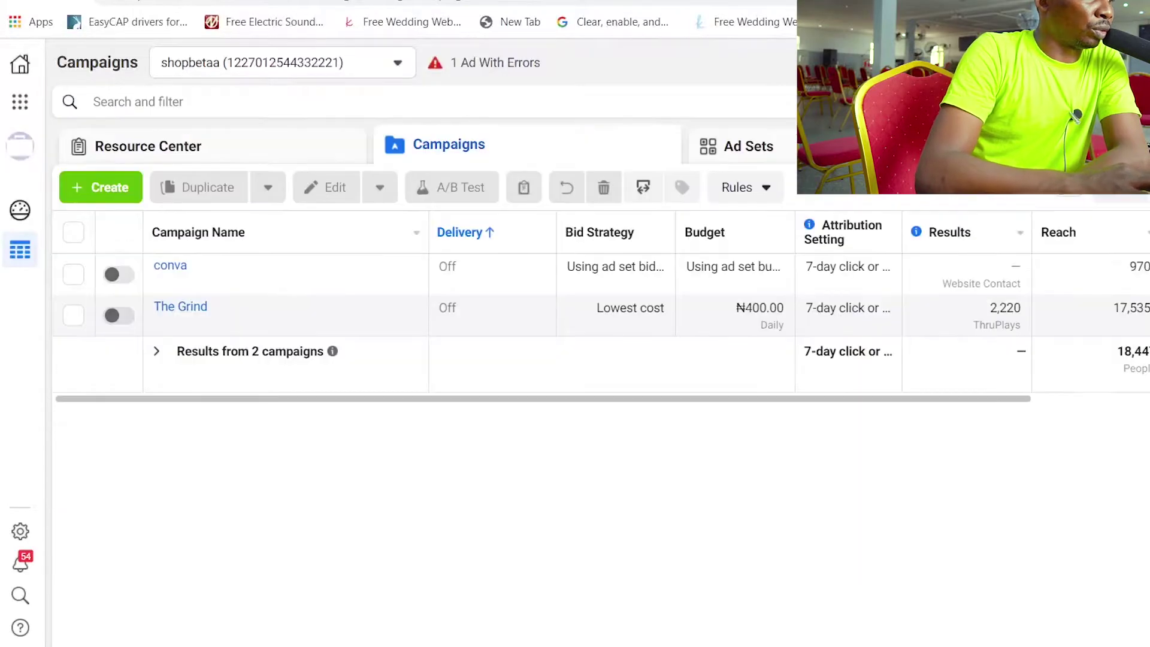
{"action": "left_click", "coordinate": [115, 191]}
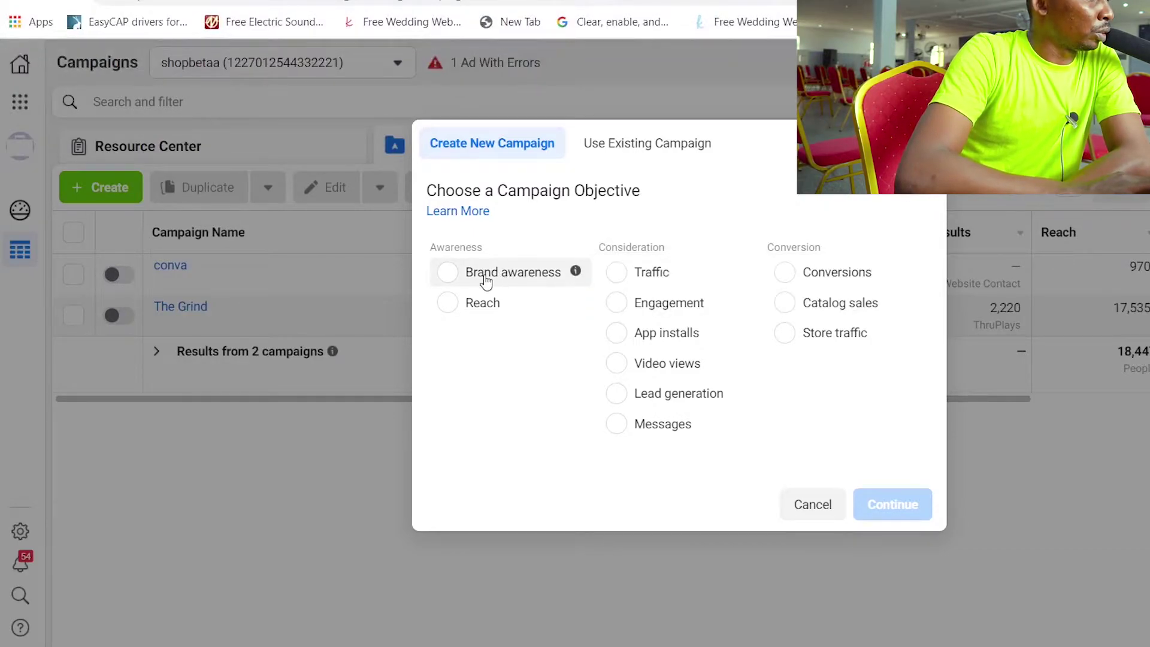
Examine the descriptions of the awareness, consideration and conversion objectives, from Brand awareness to Store traffic.
{"action": "mouse_move", "coordinate": [575, 277]}
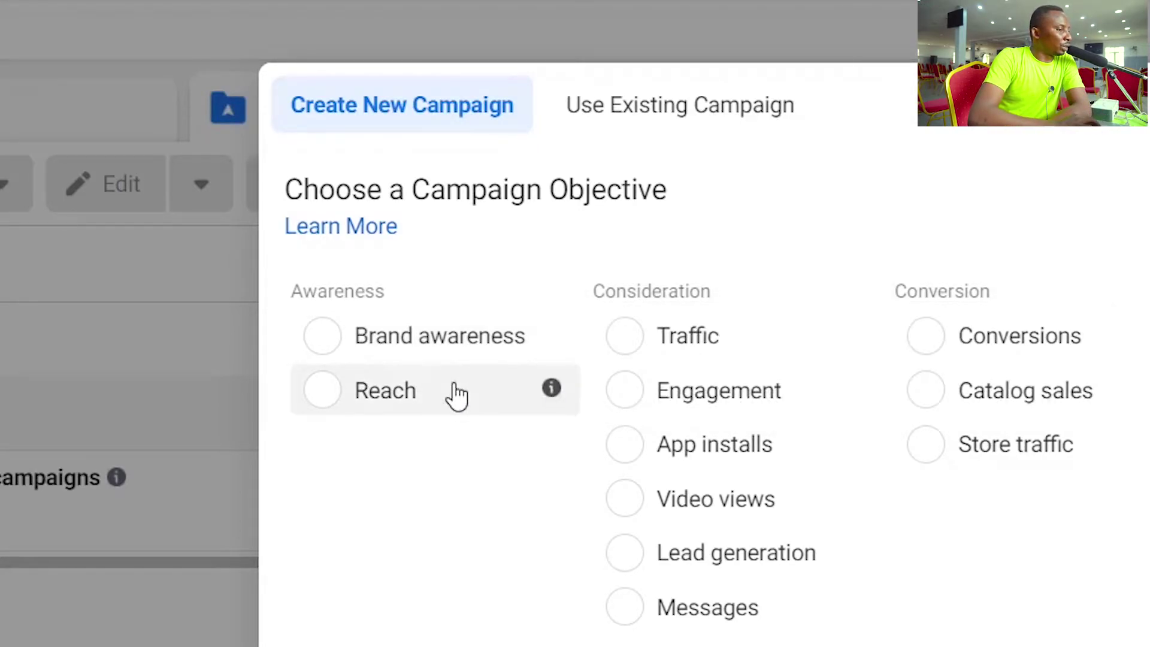
{"action": "mouse_move", "coordinate": [554, 395]}
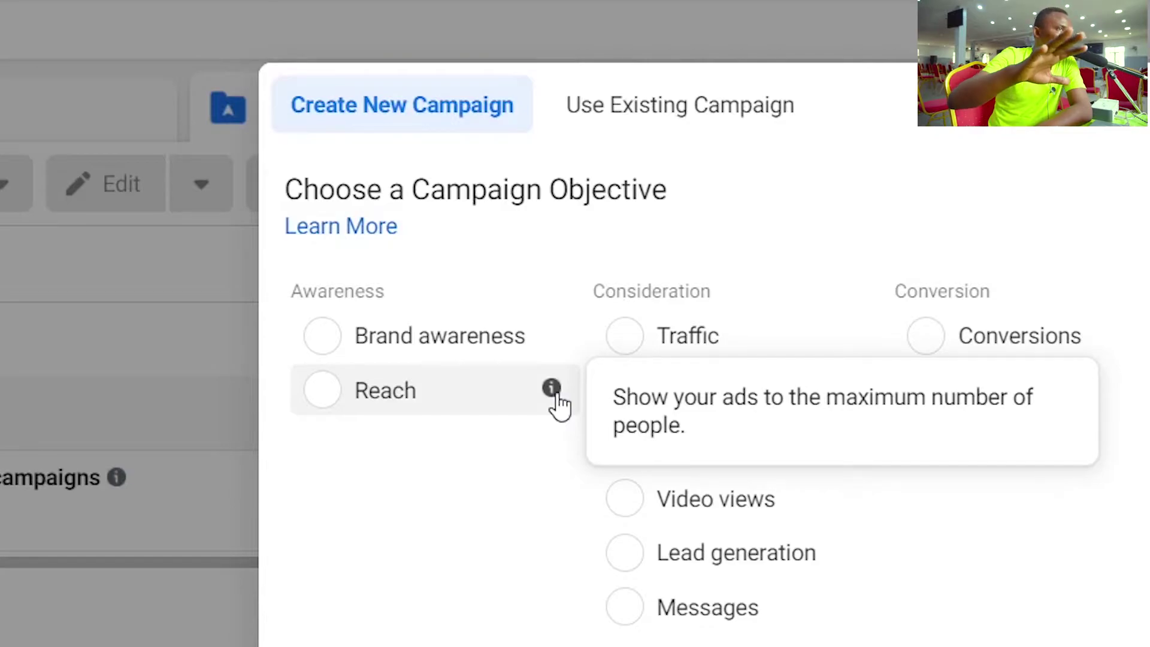
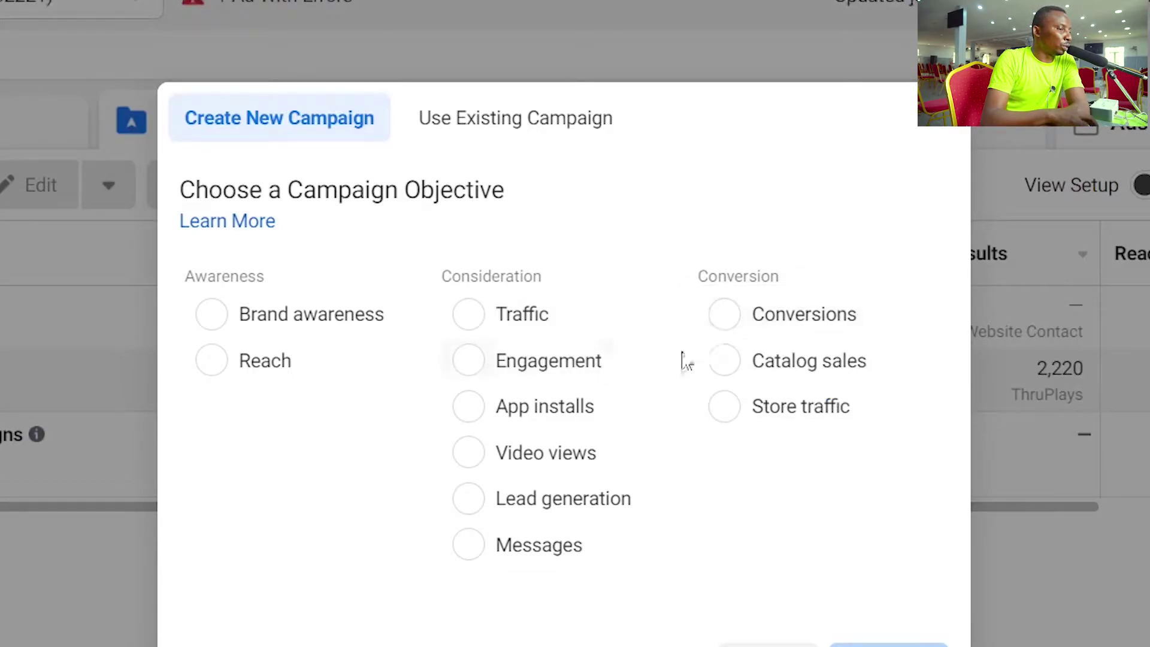
{"action": "mouse_move", "coordinate": [661, 369]}
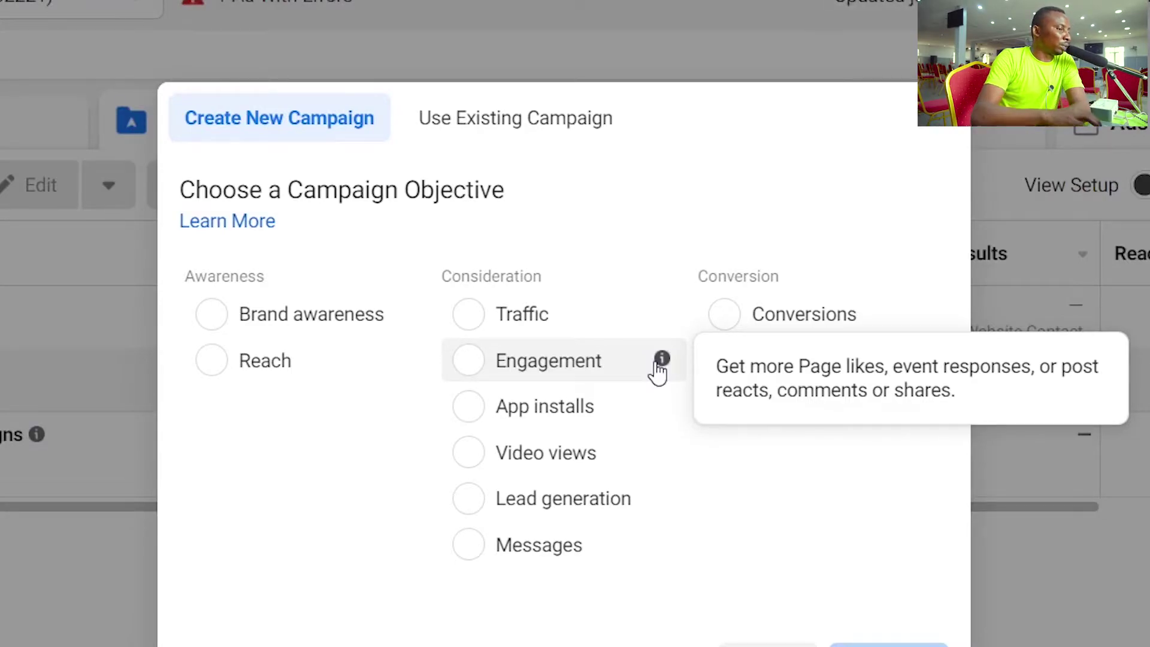
{"action": "mouse_move", "coordinate": [663, 413]}
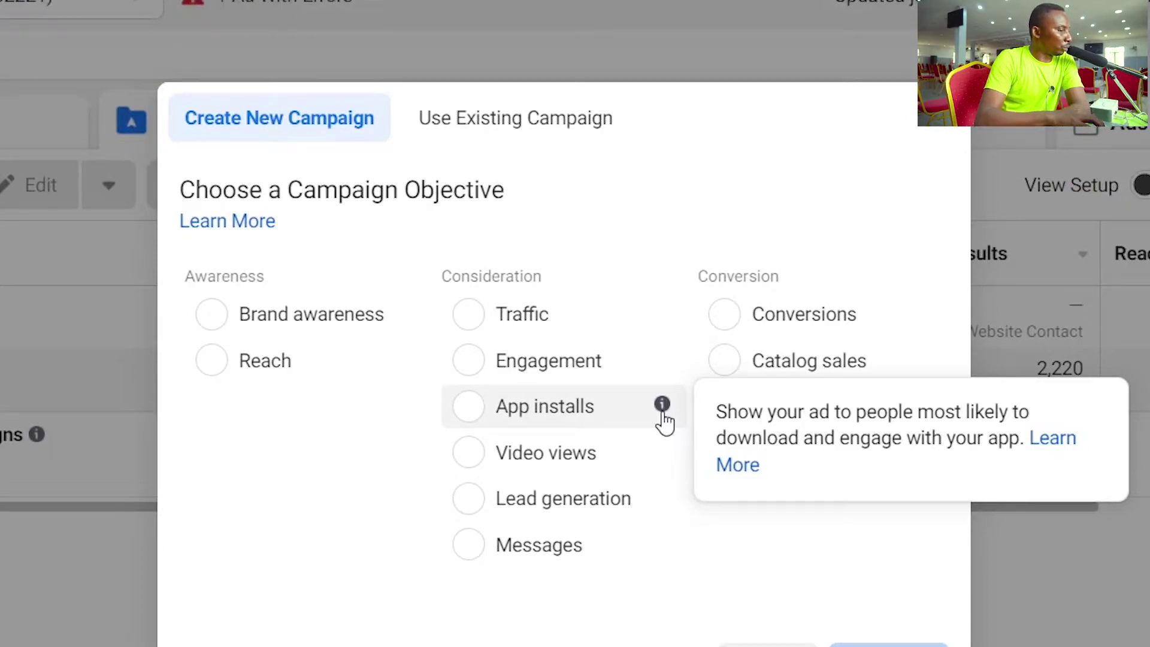
{"action": "mouse_move", "coordinate": [664, 466]}
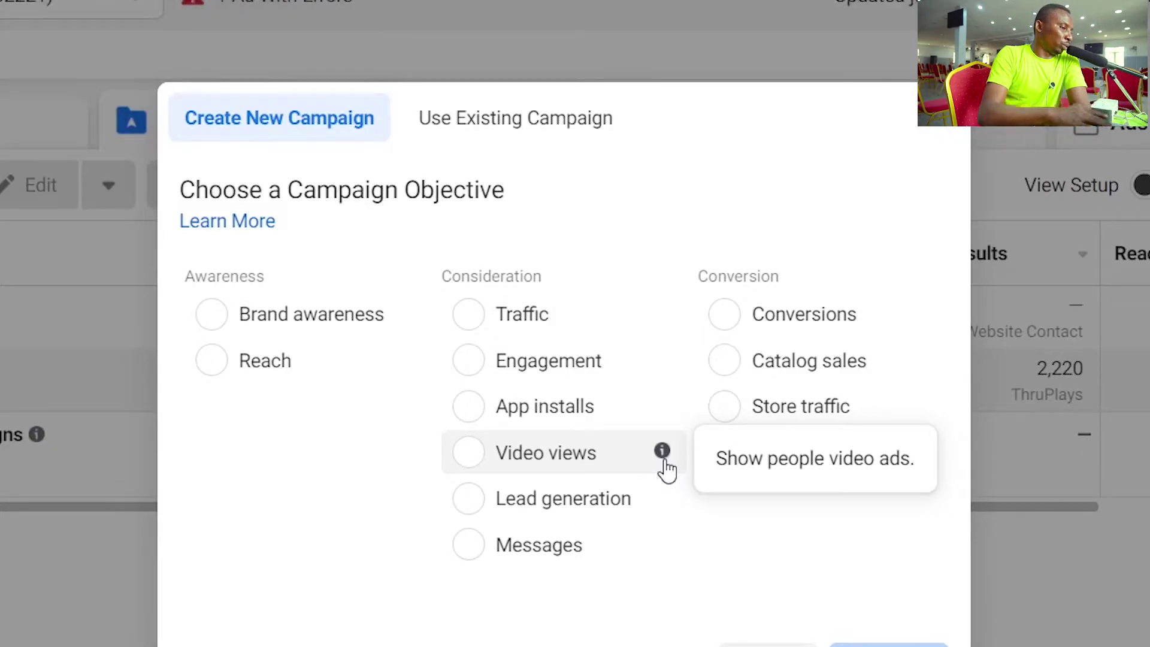
{"action": "mouse_move", "coordinate": [659, 503]}
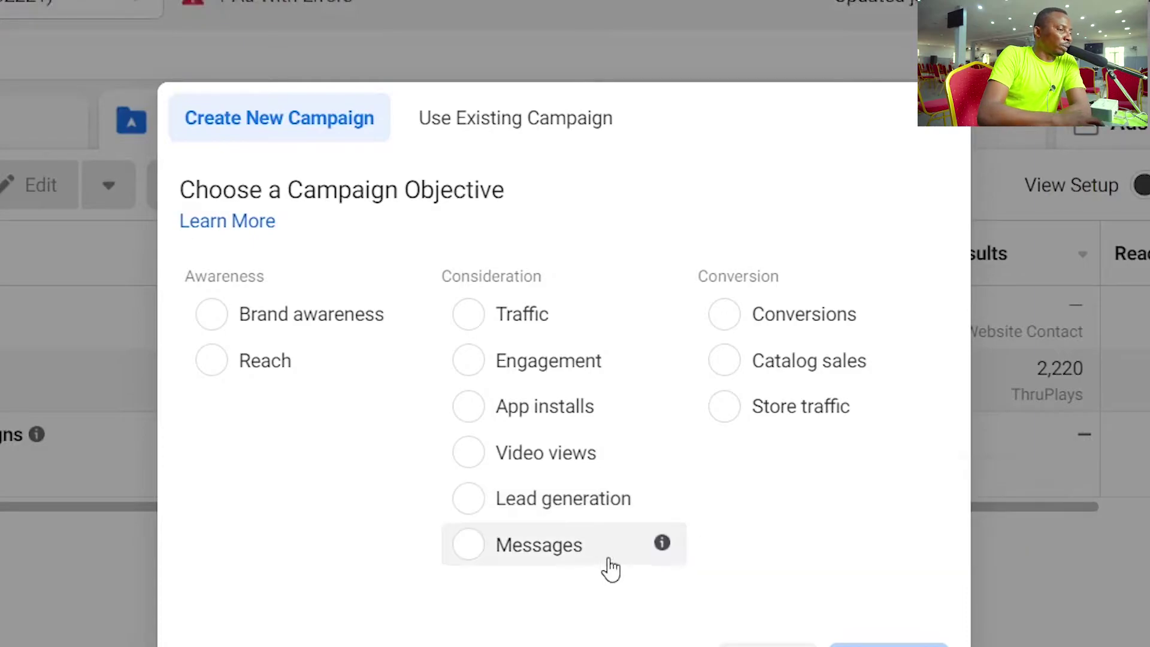
{"action": "mouse_move", "coordinate": [662, 551]}
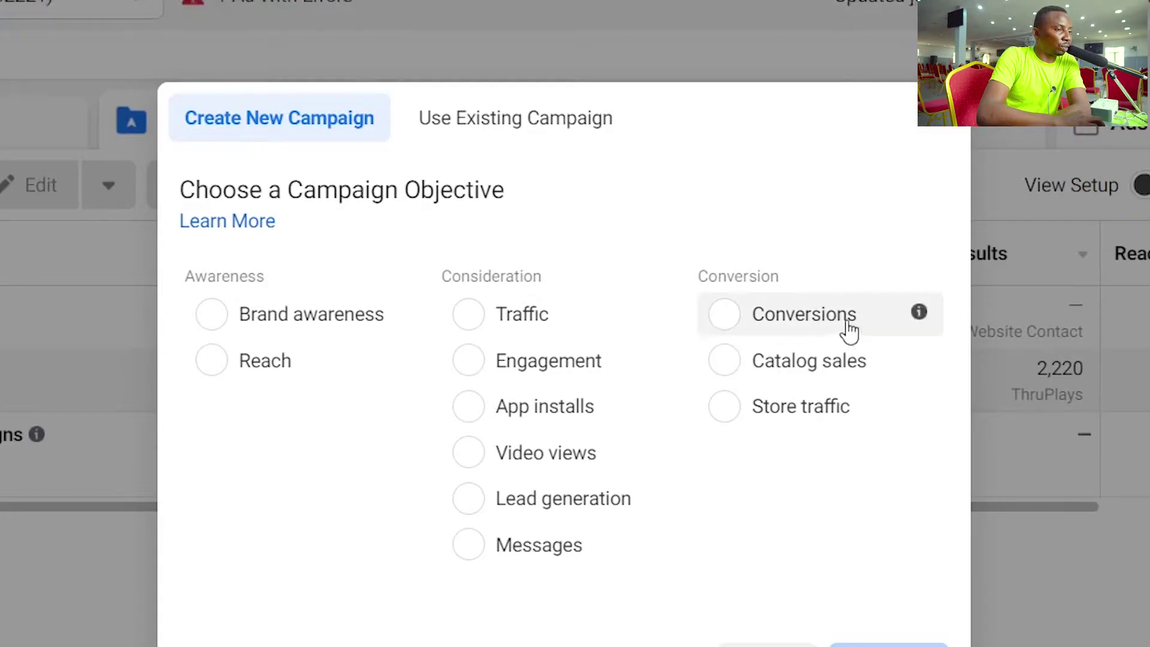
{"action": "mouse_move", "coordinate": [920, 320]}
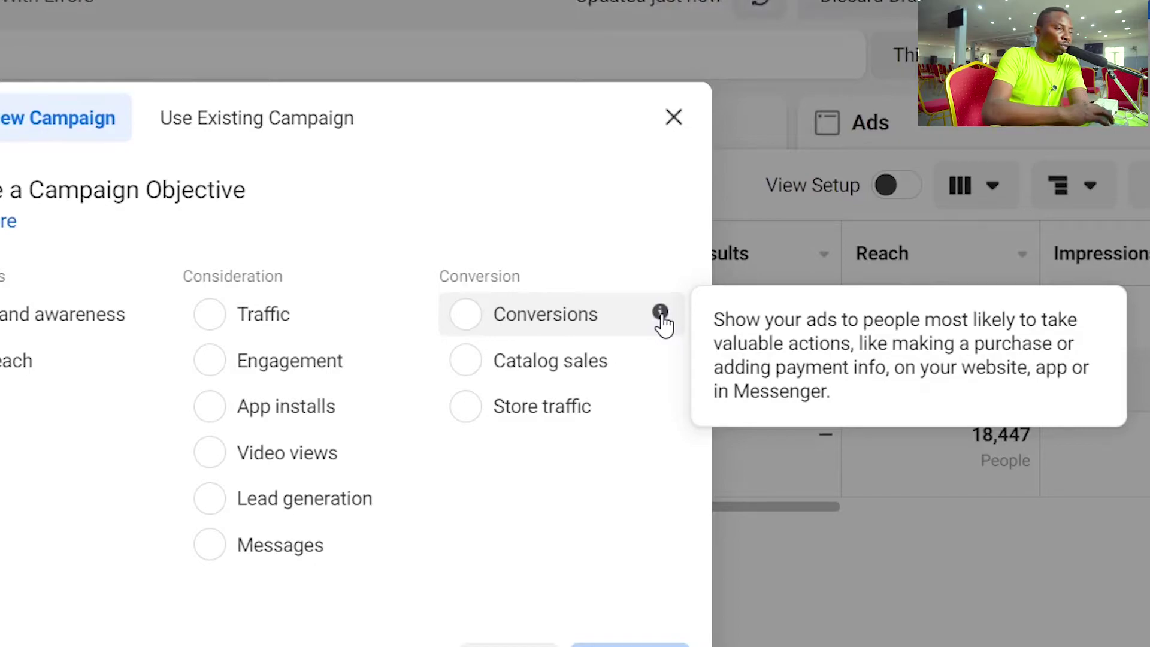
{"action": "mouse_move", "coordinate": [671, 371]}
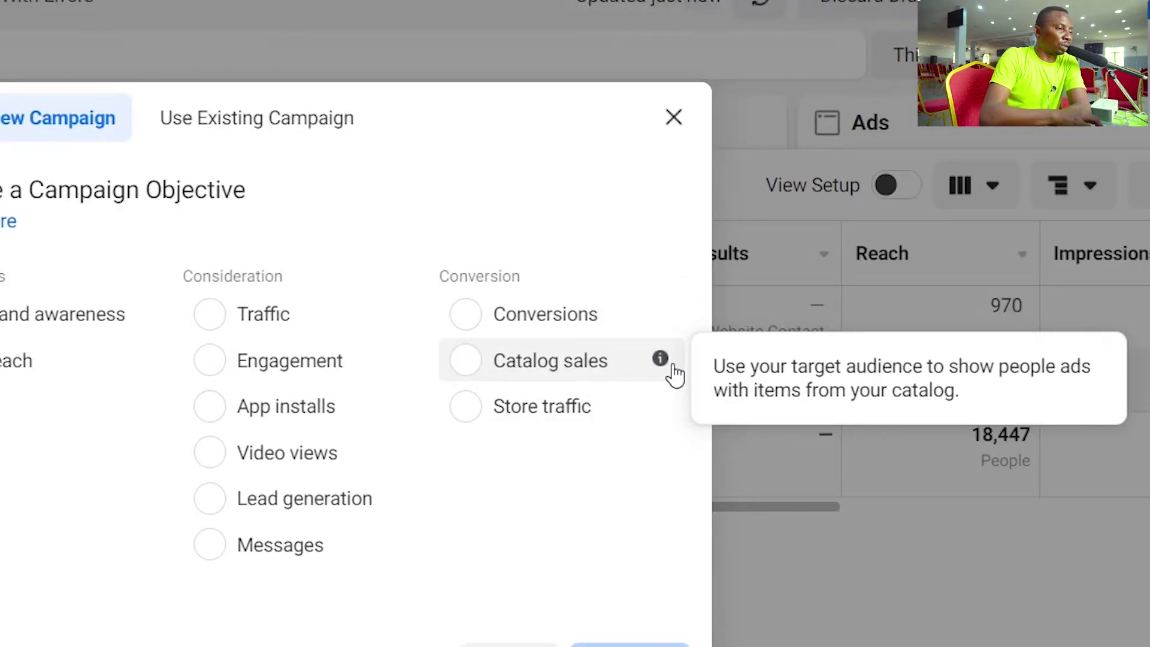
{"action": "mouse_move", "coordinate": [665, 416]}
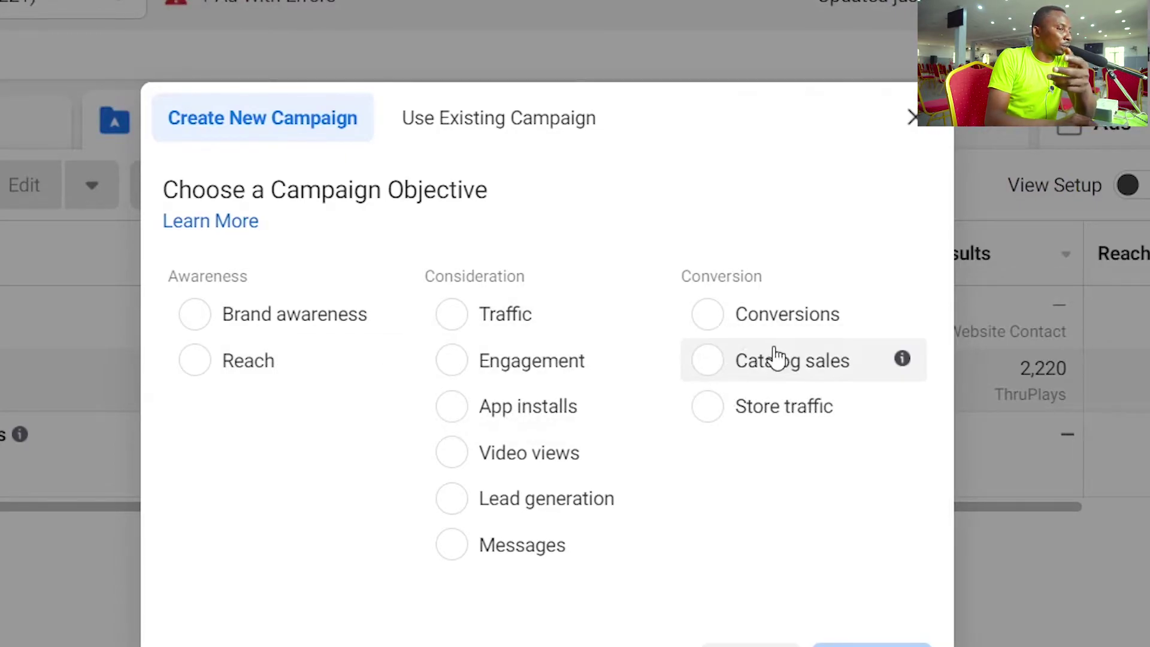
Select Video views as the objective after trying Traffic and Conversions, and continue to the campaign setup.
{"action": "left_click", "coordinate": [520, 324]}
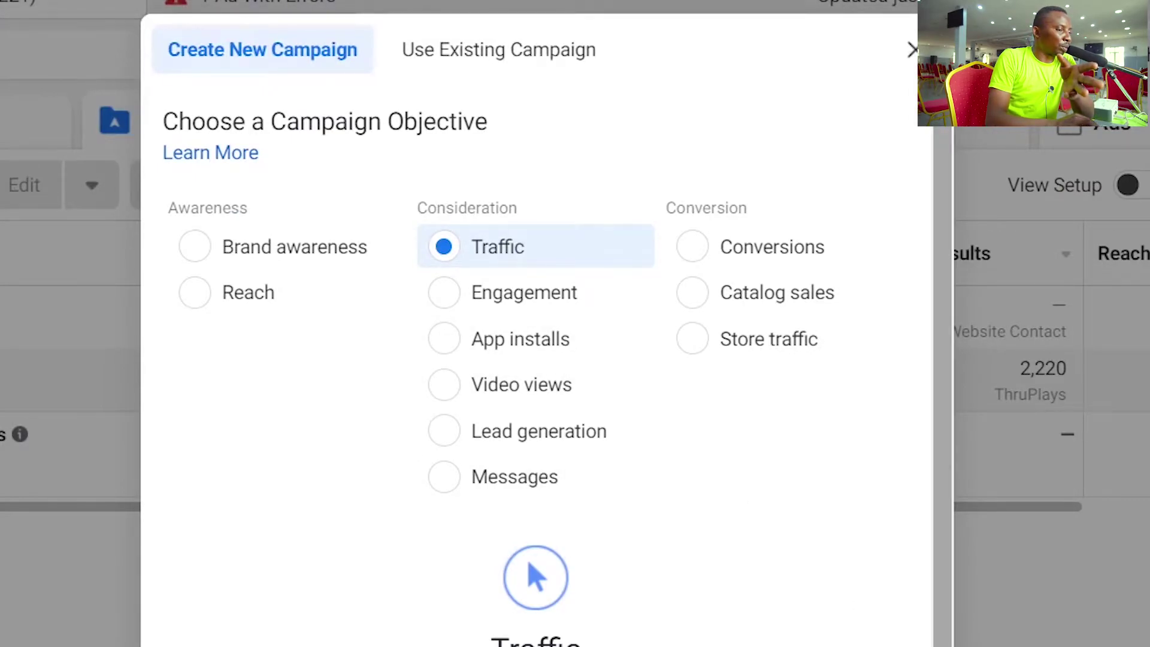
{"action": "scroll", "coordinate": [556, 364], "scroll_direction": "down", "scroll_amount": 1}
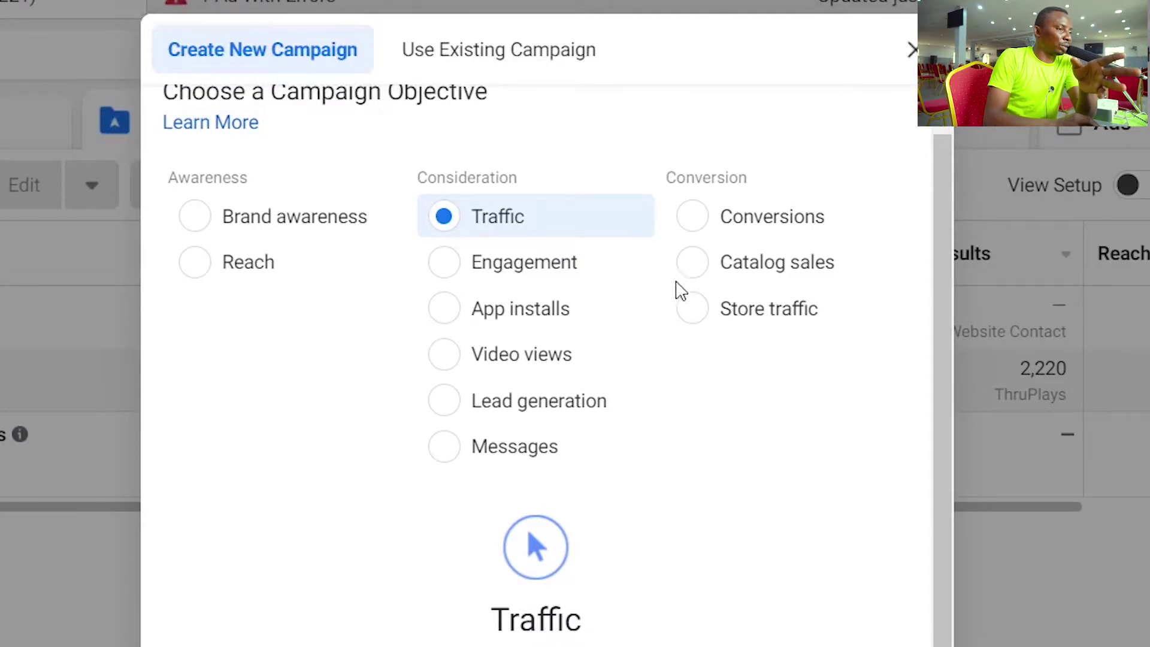
{"action": "left_click", "coordinate": [742, 228]}
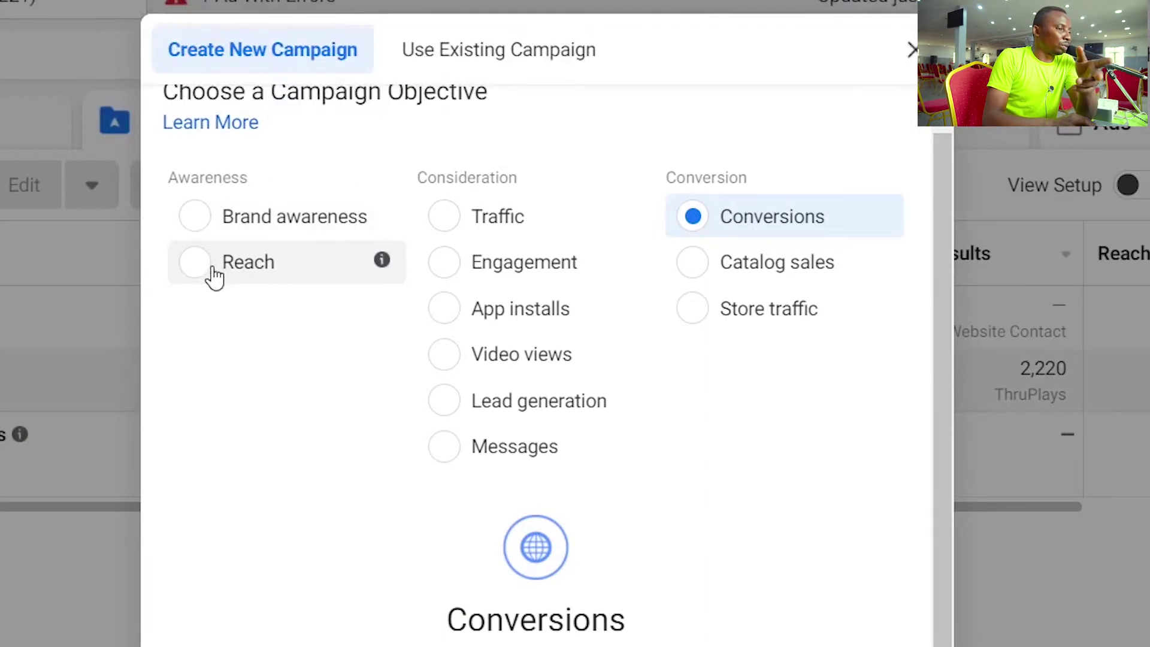
{"action": "left_click", "coordinate": [535, 359]}
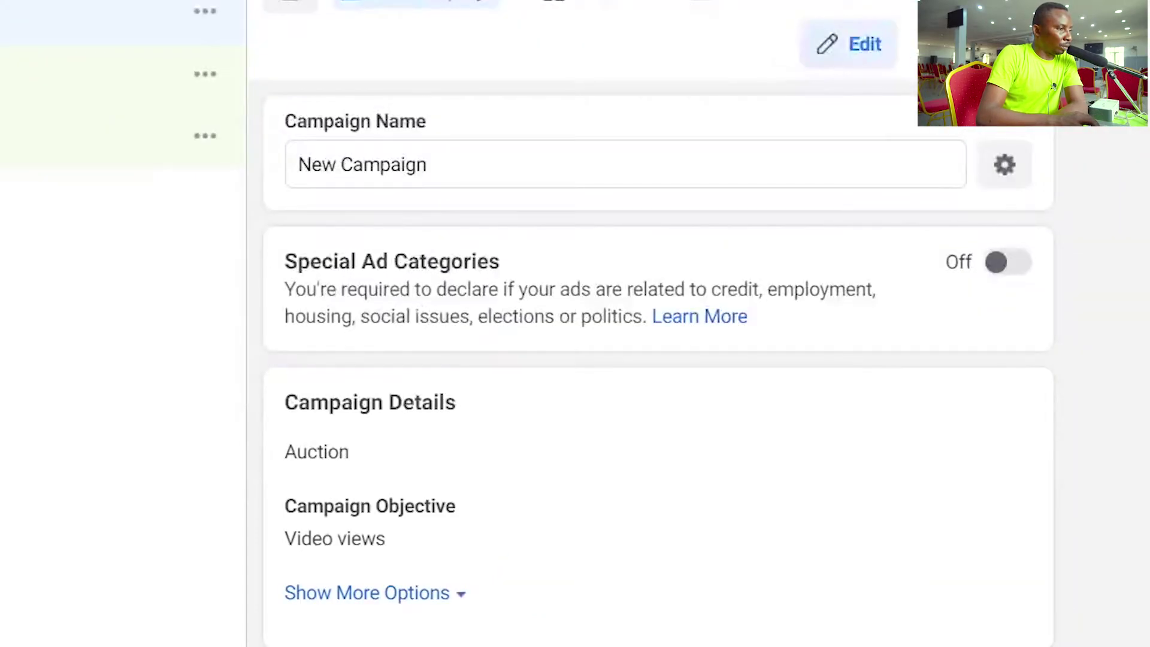
Name the campaign "CEE VIDEO".
{"action": "left_click", "coordinate": [443, 169]}
{"action": "key", "text": "BackSpace"}
{"action": "key", "text": "BackSpace"}
{"action": "key", "text": "BackSpace"}
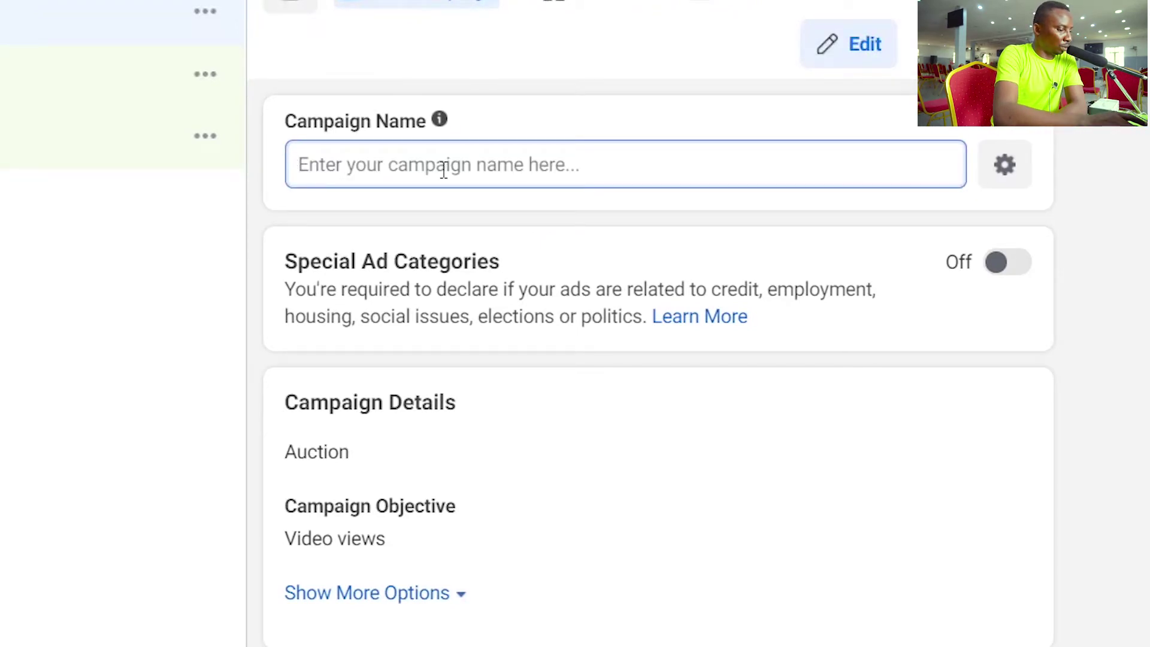
{"action": "type", "text": "CEE "}
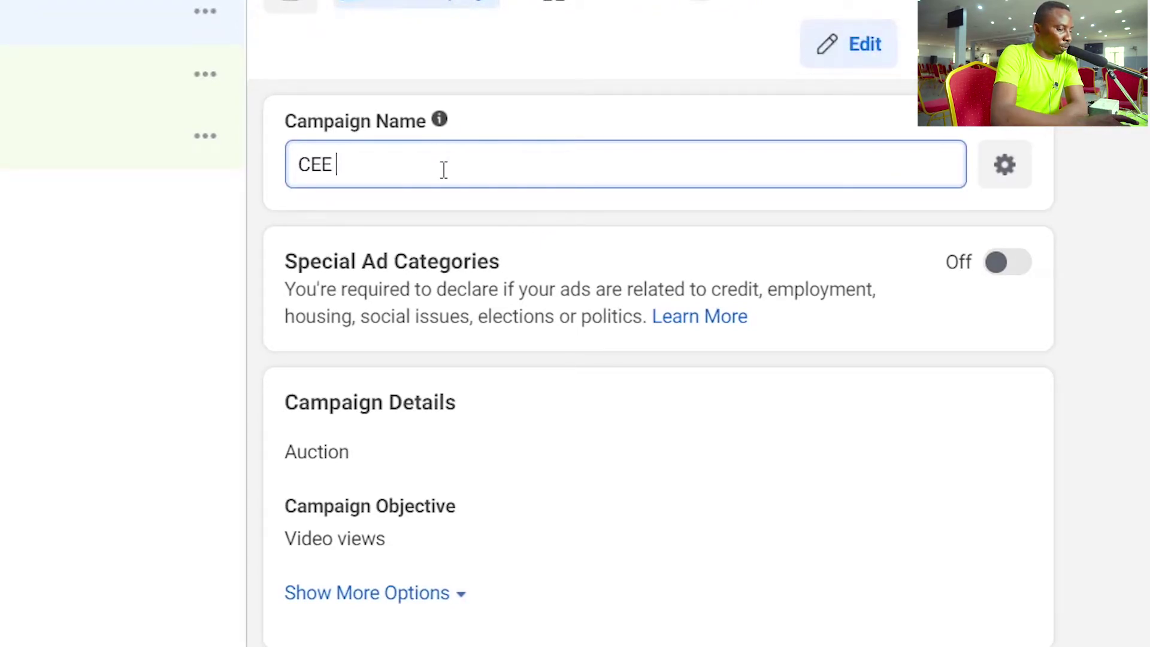
{"action": "type", "text": "VIFDEO"}
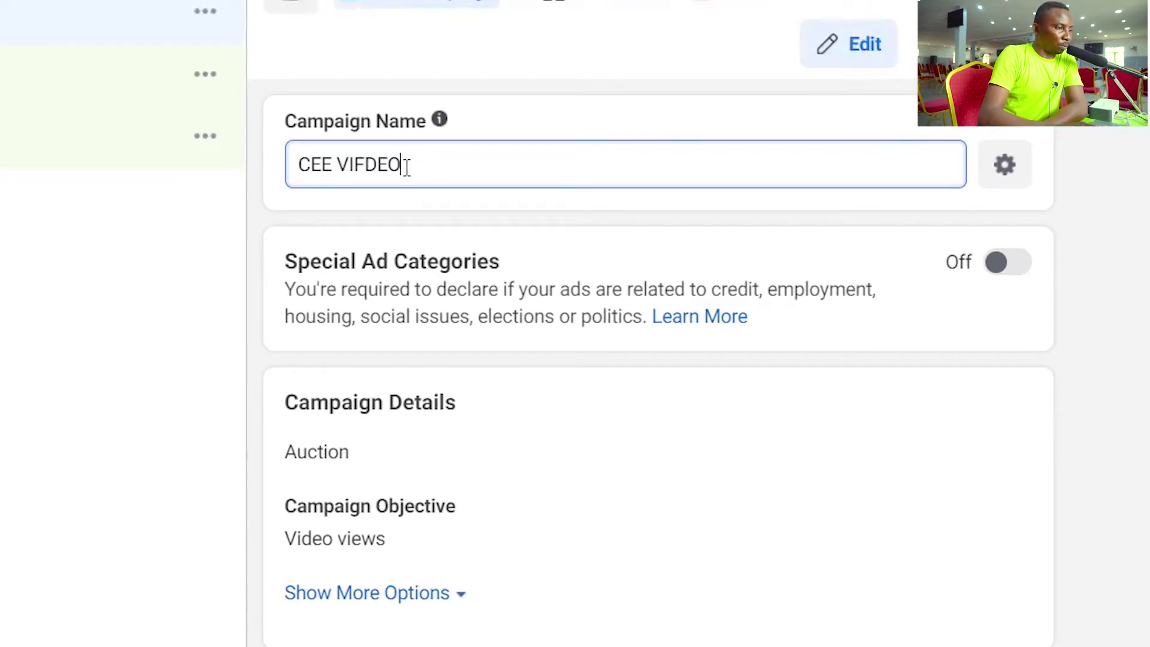
{"action": "key", "text": "BackSpace"}
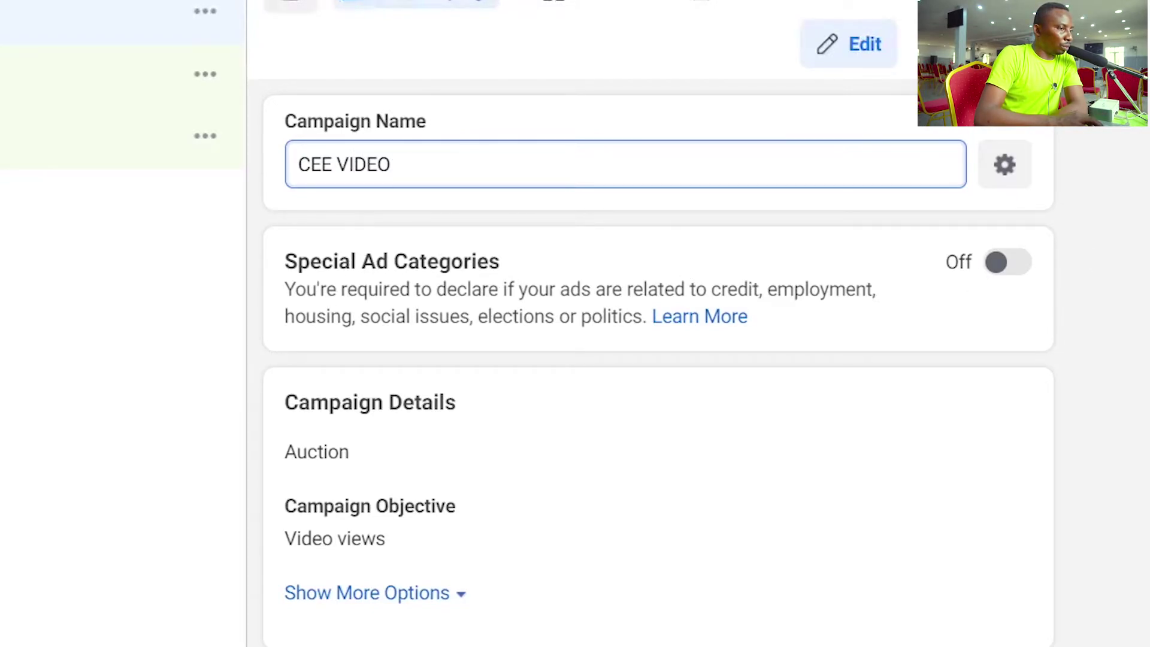
Review the campaign settings, open the buying type for editing in the campaign details and view its options.
{"action": "scroll", "coordinate": [658, 359], "scroll_direction": "down", "scroll_amount": 3}
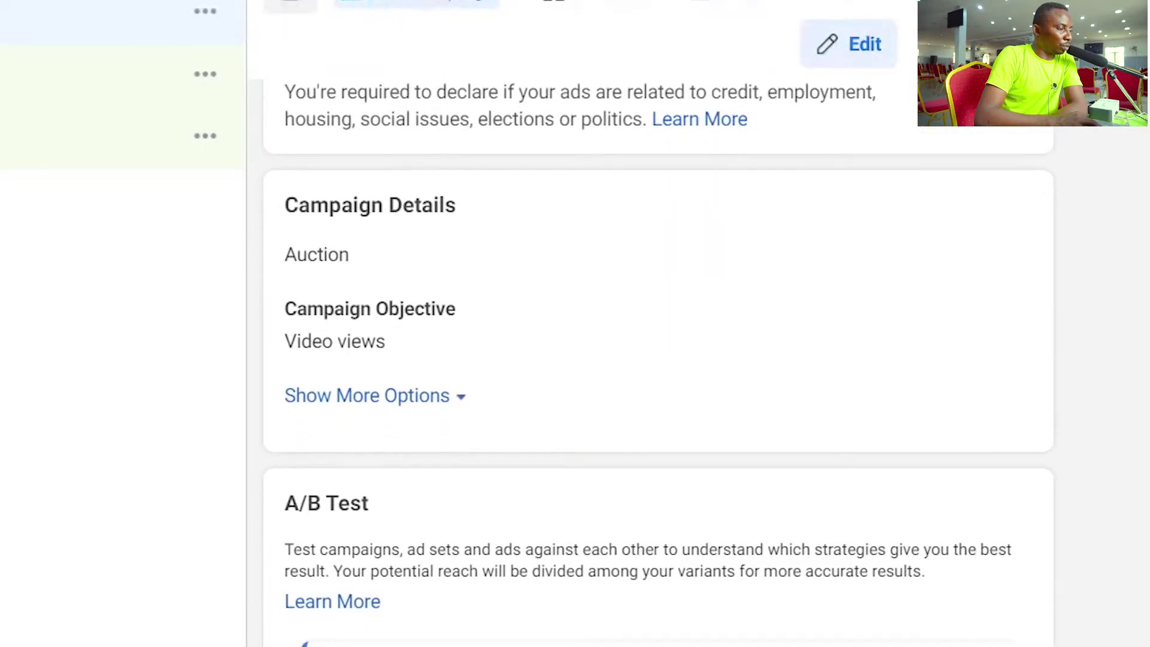
{"action": "scroll", "coordinate": [917, 316], "scroll_direction": "down", "scroll_amount": 1}
{"action": "scroll", "coordinate": [918, 316], "scroll_direction": "up", "scroll_amount": 4}
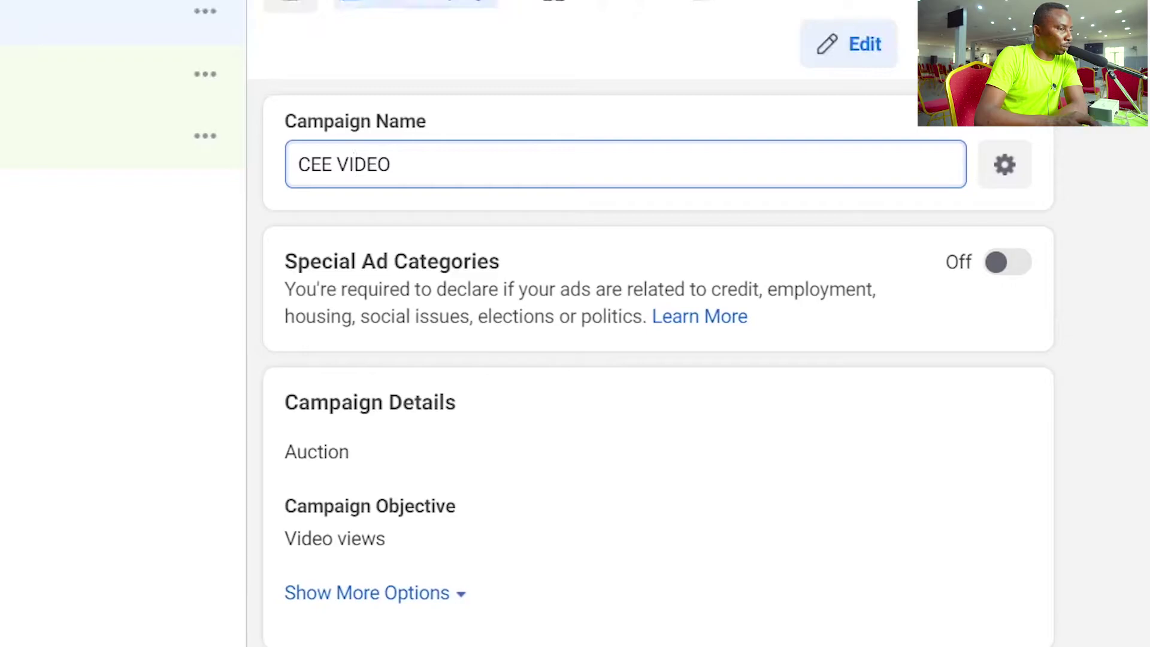
{"action": "scroll", "coordinate": [354, 164], "scroll_direction": "down", "scroll_amount": 3}
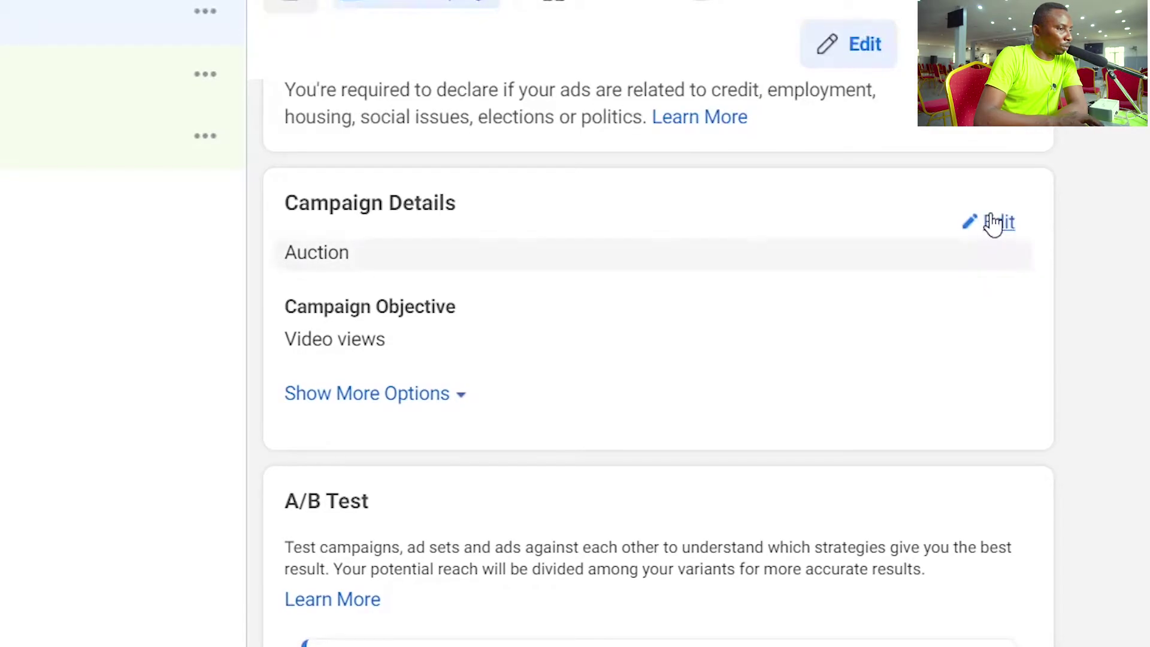
{"action": "left_click", "coordinate": [995, 223]}
{"action": "left_click", "coordinate": [1008, 299]}
{"action": "left_click", "coordinate": [1005, 300]}
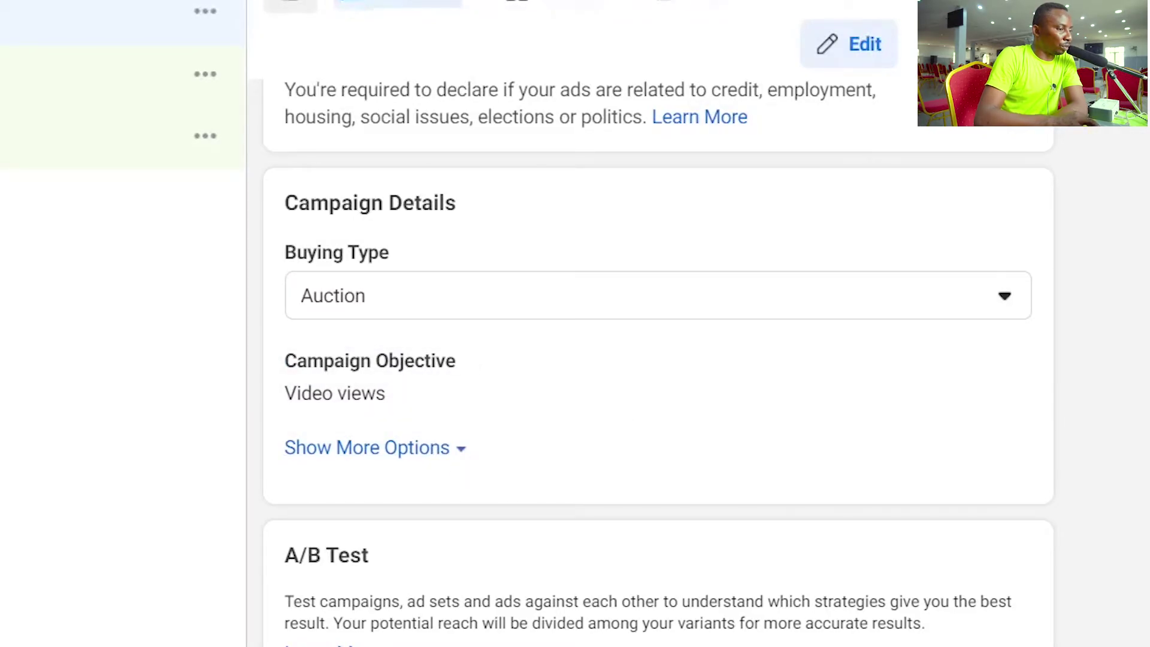
Turn on Campaign Budget Optimization for the campaign.
{"action": "scroll", "coordinate": [659, 356], "scroll_direction": "down", "scroll_amount": 8}
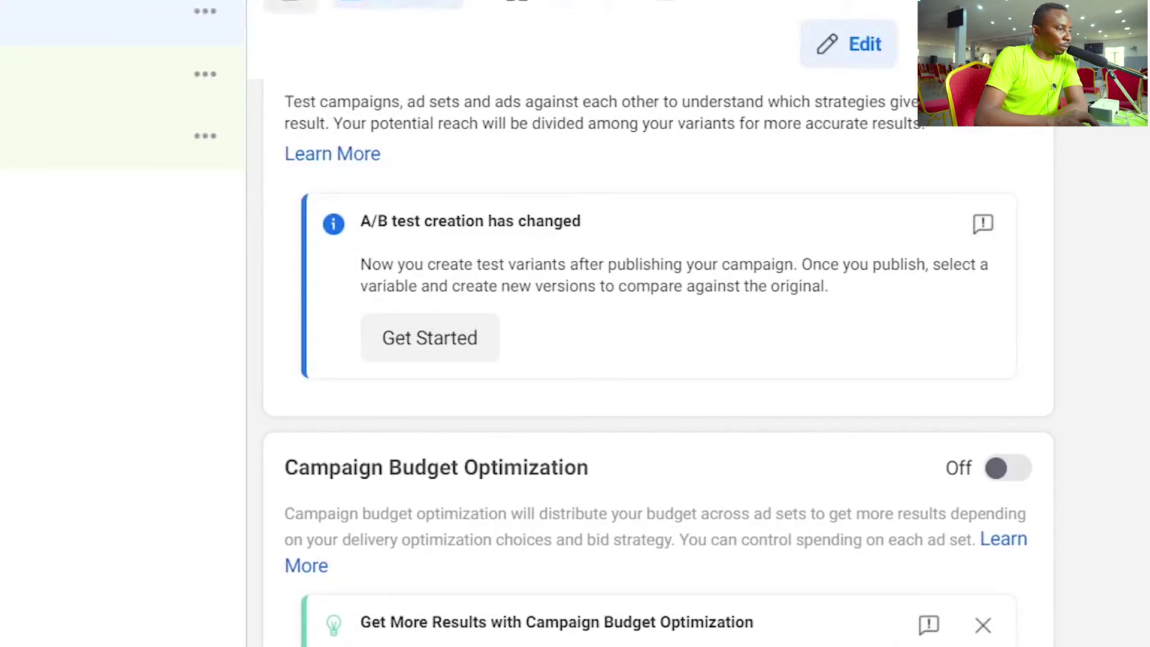
{"action": "left_click", "coordinate": [1010, 475]}
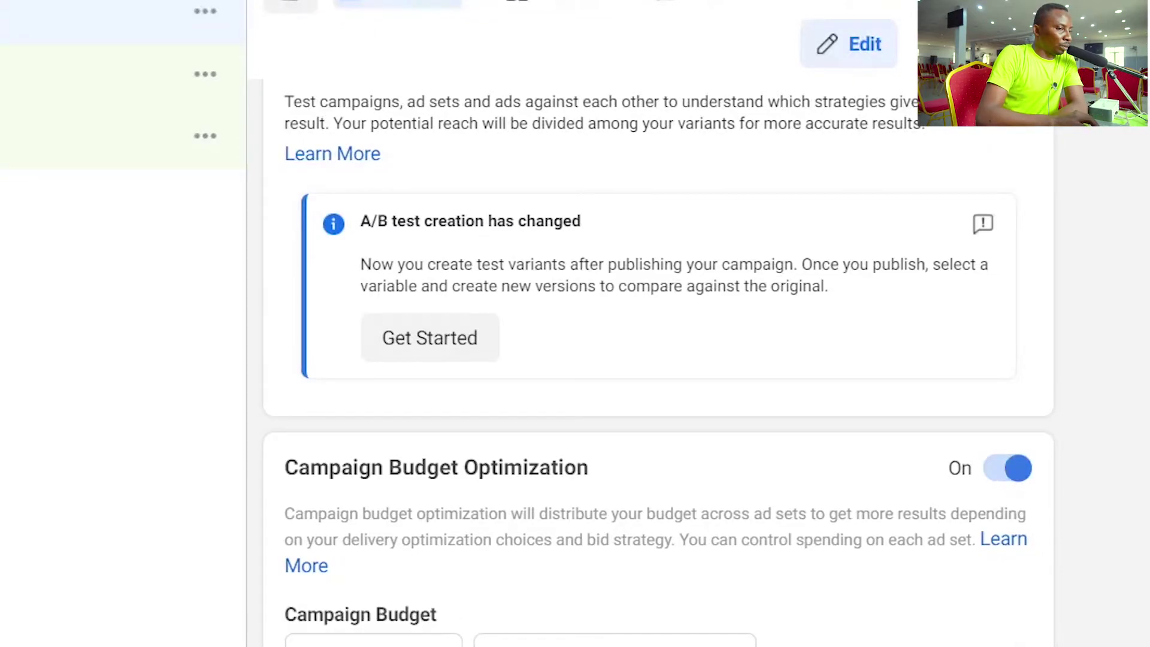
Set the campaign's daily budget to ₦3.00.
{"action": "scroll", "coordinate": [659, 360], "scroll_direction": "down", "scroll_amount": 2}
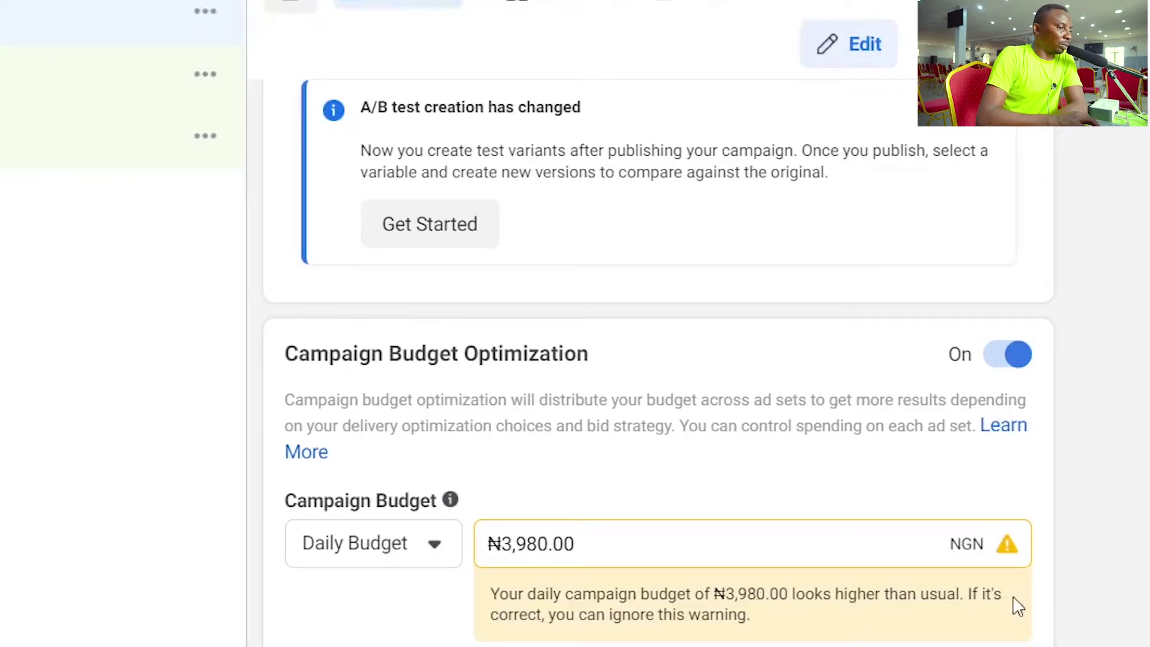
{"action": "left_click", "coordinate": [530, 545]}
{"action": "key", "text": "BackSpace"}
{"action": "key", "text": "BackSpace"}
{"action": "key", "text": "BackSpace"}
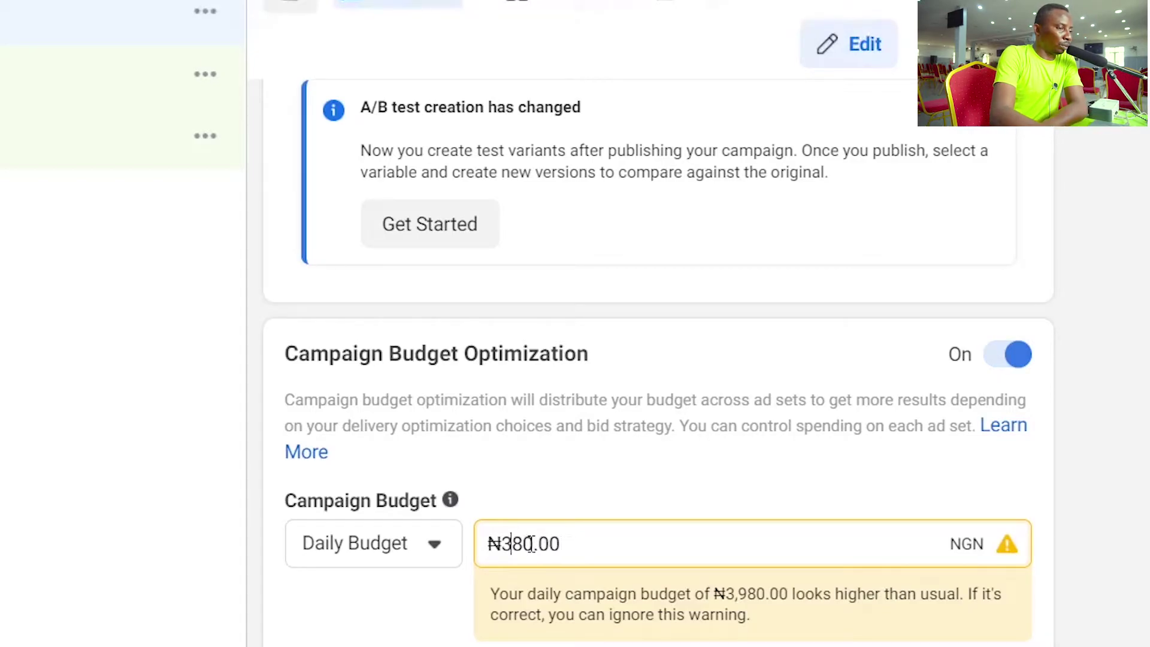
{"action": "type", "text": "3"}
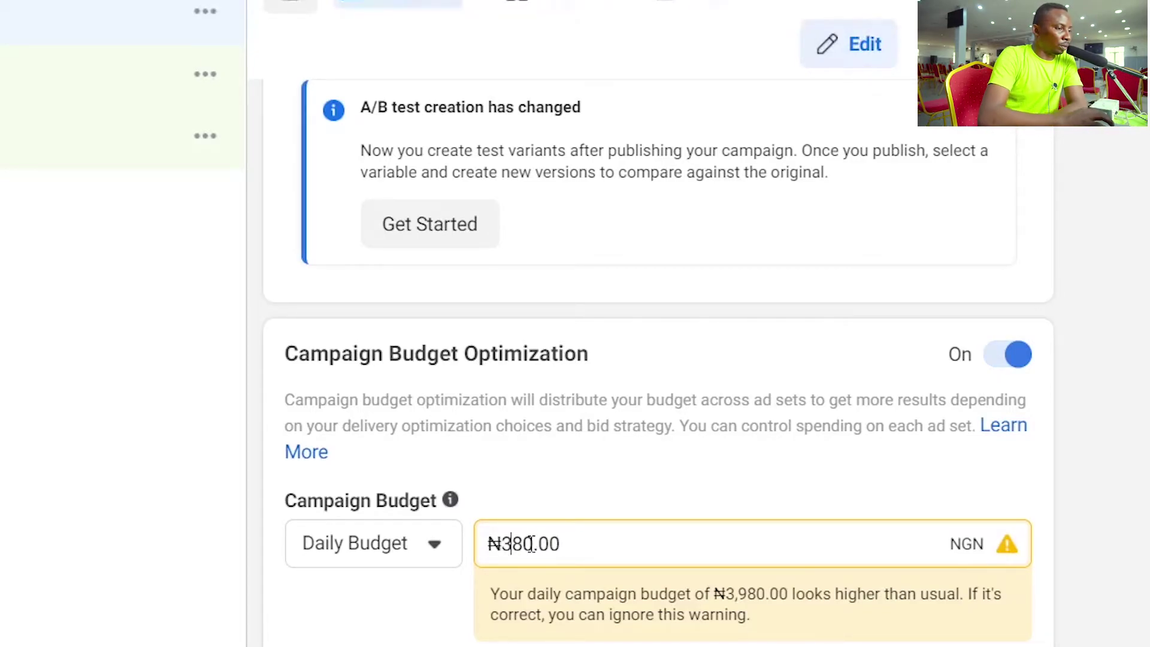
{"action": "key", "text": "Delete"}
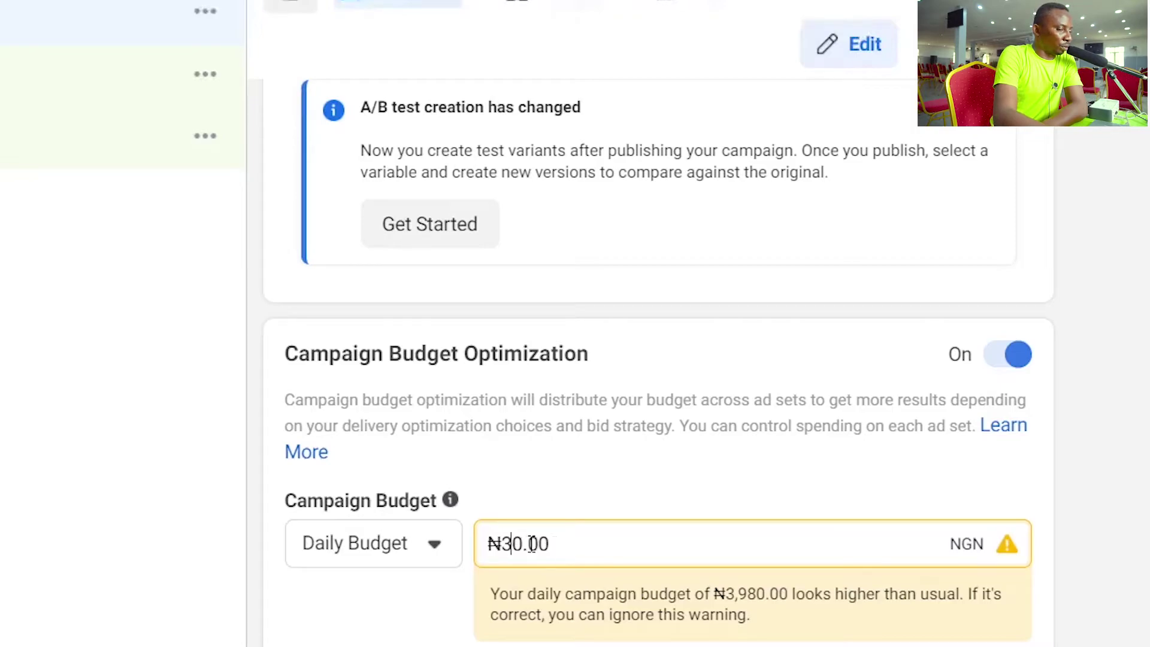
{"action": "key", "text": "Delete"}
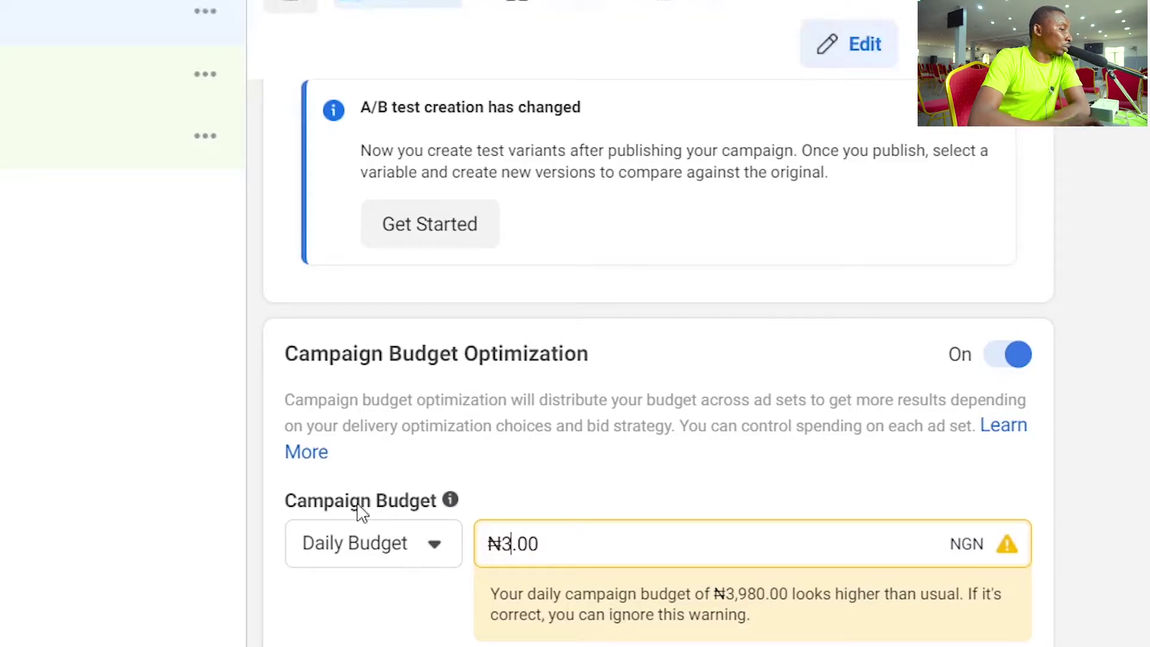
{"action": "left_click", "coordinate": [443, 558]}
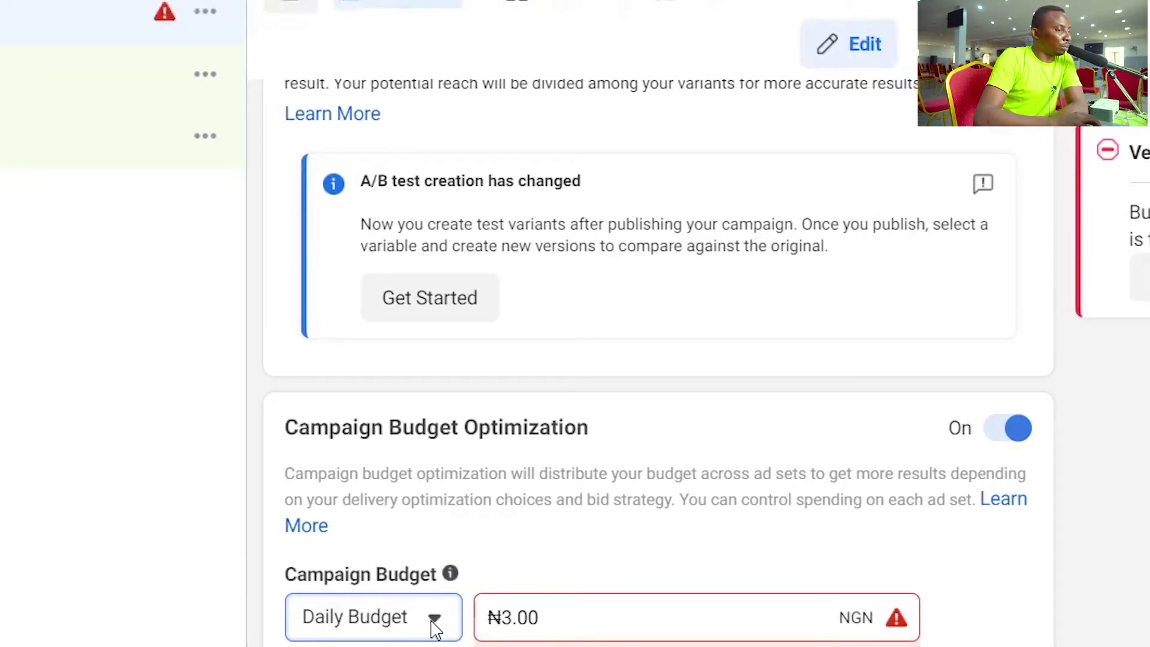
Set the campaign's daily budget to ₦1,000.00.
{"action": "left_click", "coordinate": [511, 618]}
{"action": "key", "text": "BackSpace"}
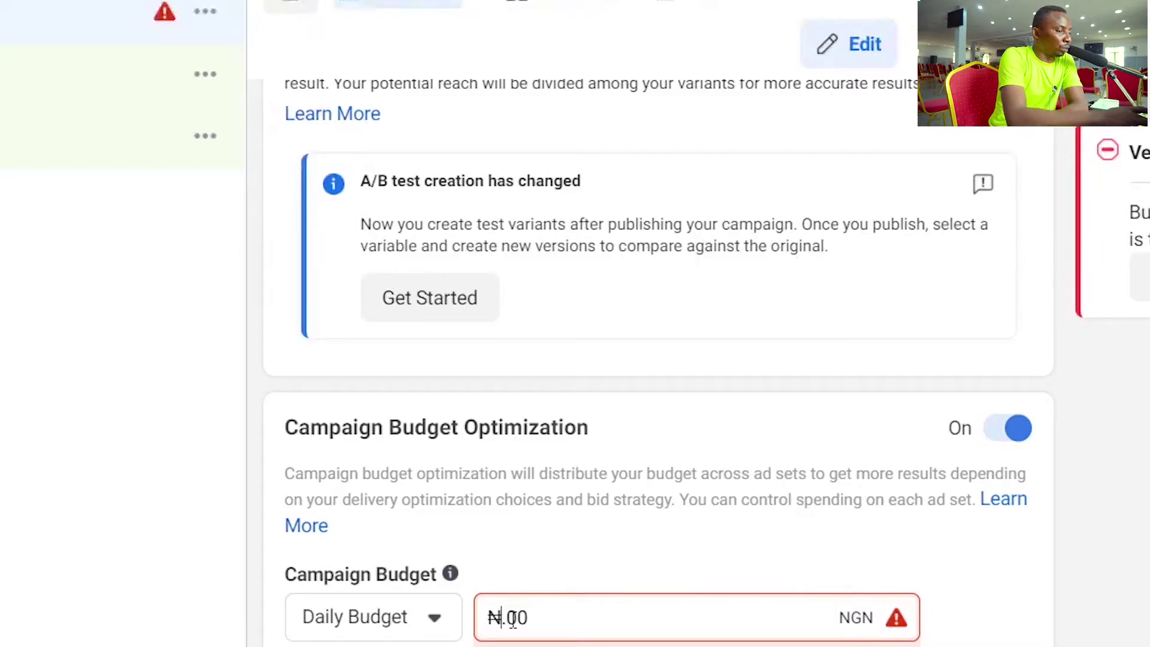
{"action": "type", "text": "100"}
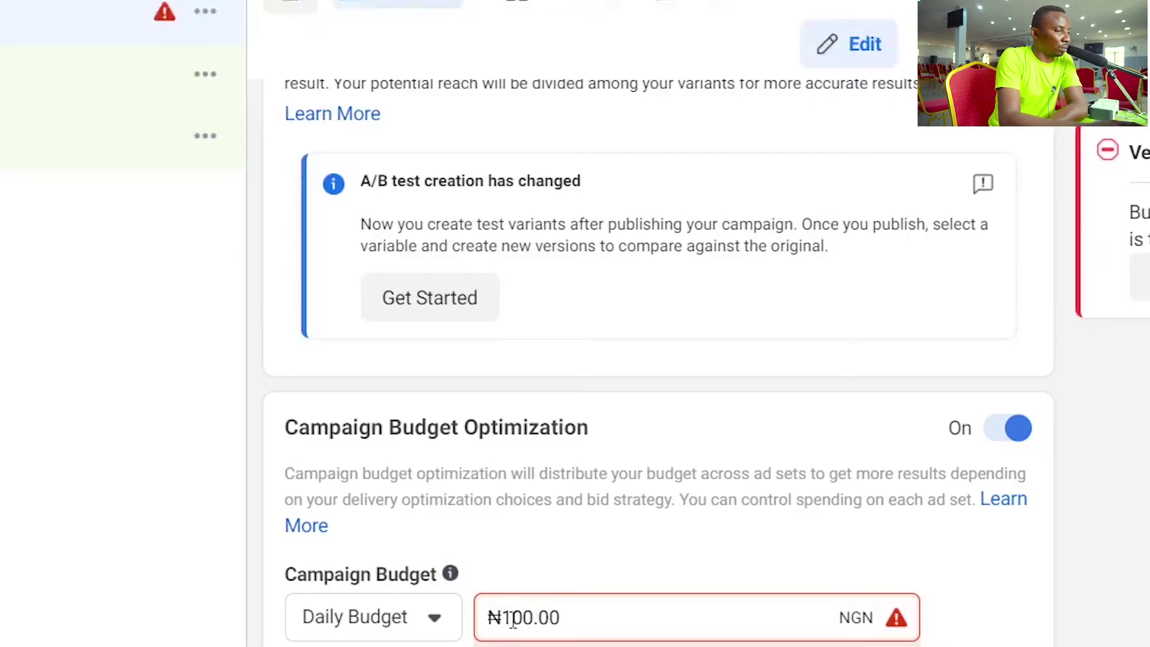
{"action": "type", "text": "0"}
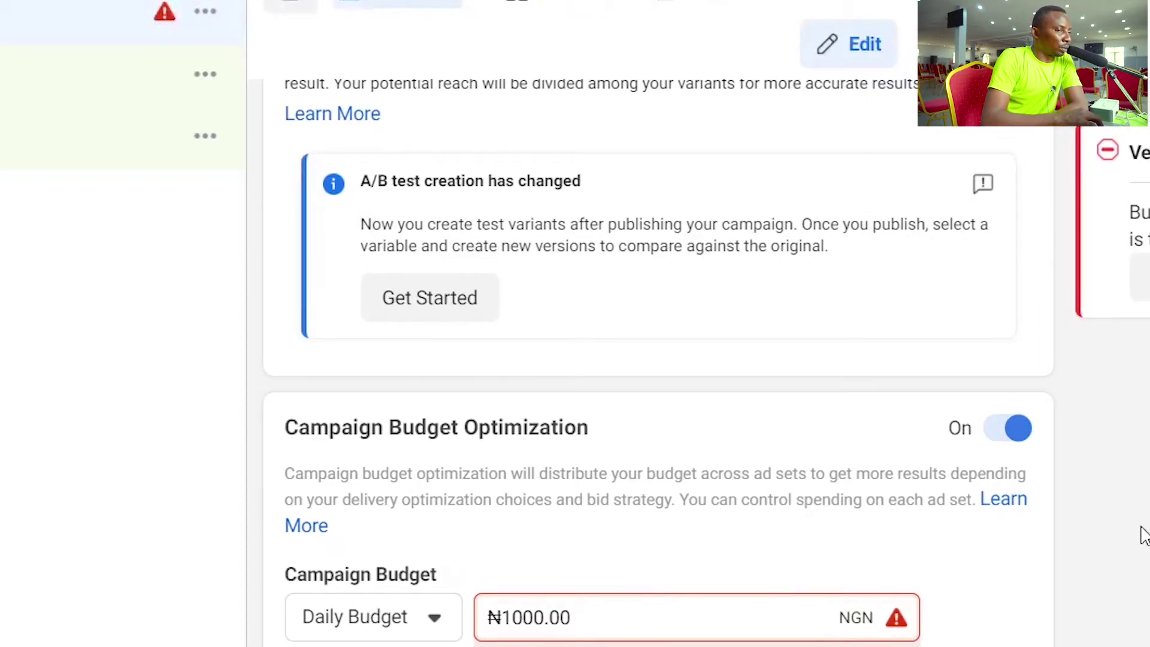
{"action": "left_click", "coordinate": [1111, 590]}
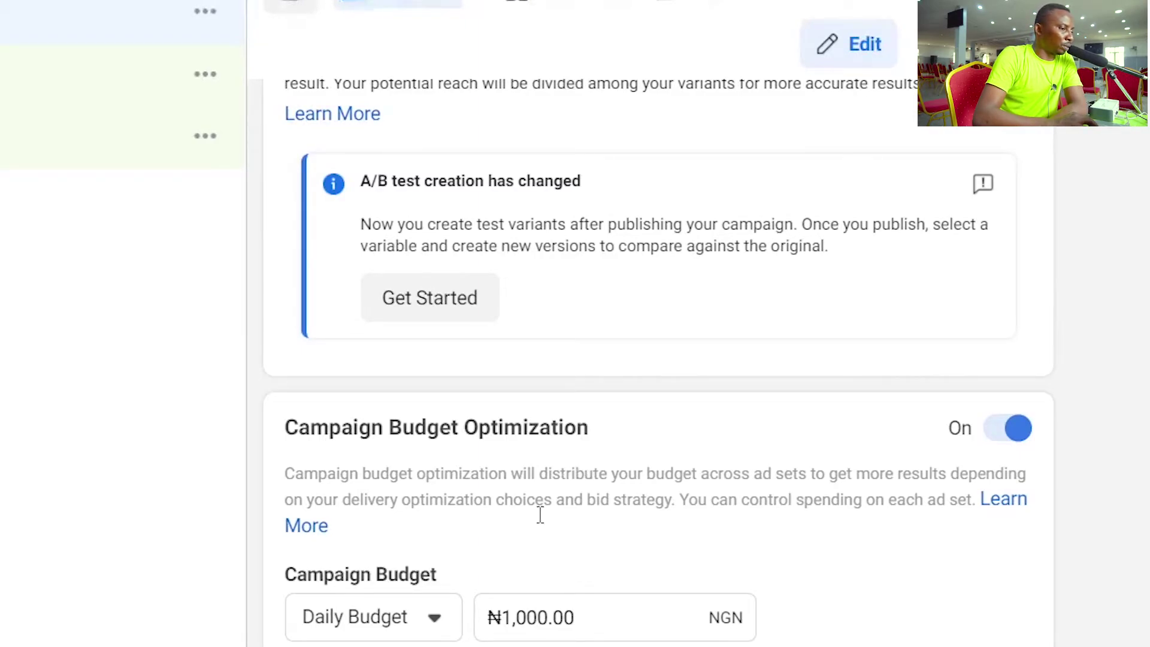
Set the campaign's daily budget to ₦500.00.
{"action": "left_click", "coordinate": [528, 614]}
{"action": "key", "text": "BackSpace"}
{"action": "key", "text": "BackSpace"}
{"action": "key", "text": "BackSpace"}
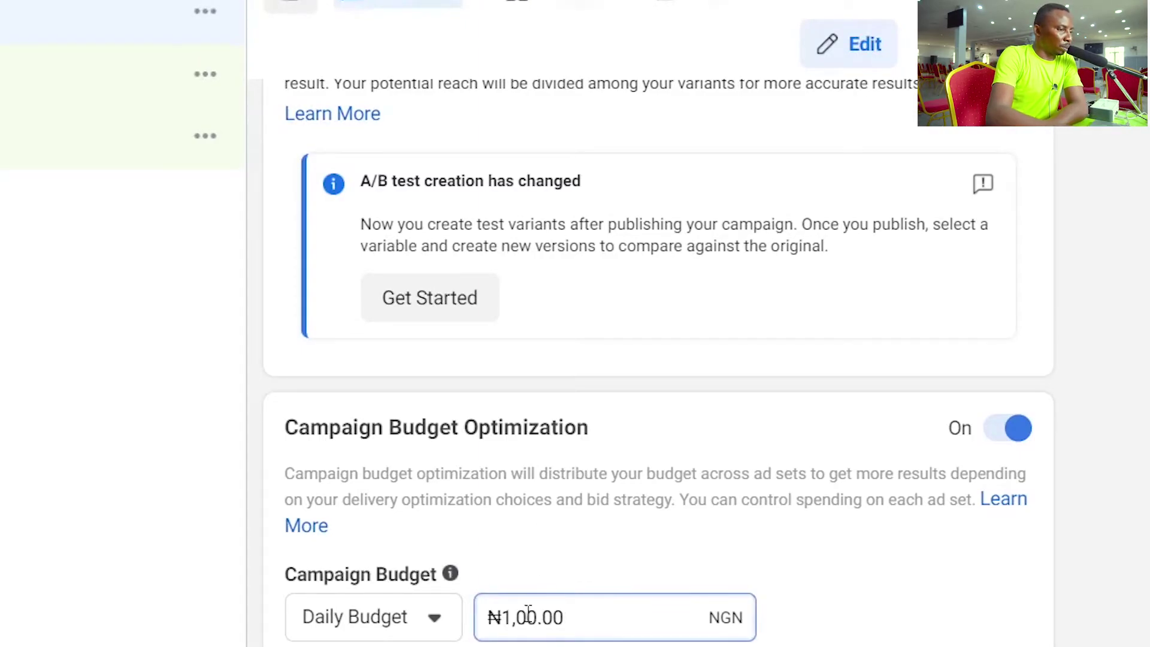
{"action": "type", "text": "5"}
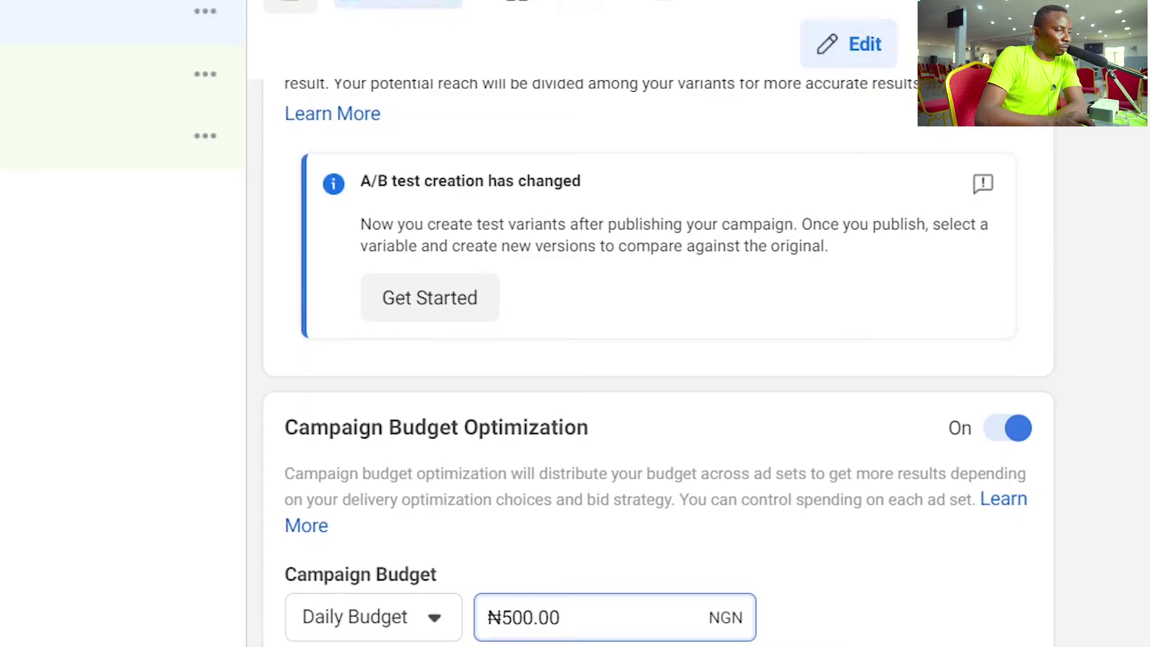
Open the campaign's ad set and name it "CEE DEE VIDEO".
{"action": "left_click", "coordinate": [120, 73]}
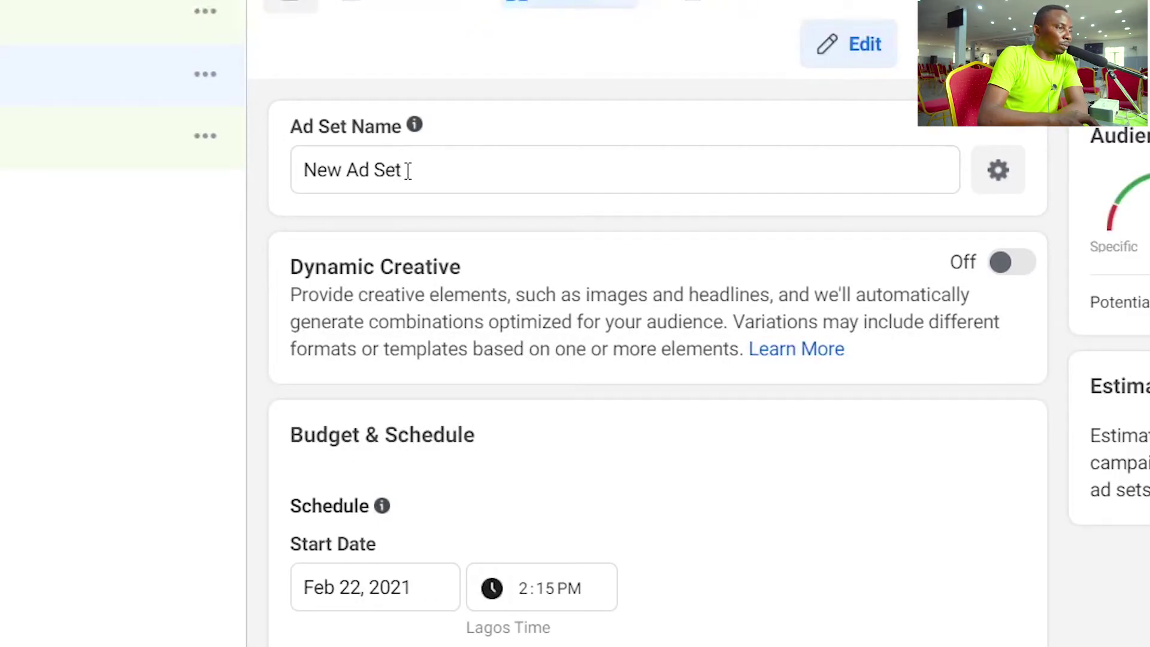
{"action": "triple_click", "coordinate": [407, 170]}
{"action": "key", "text": "BackSpace"}
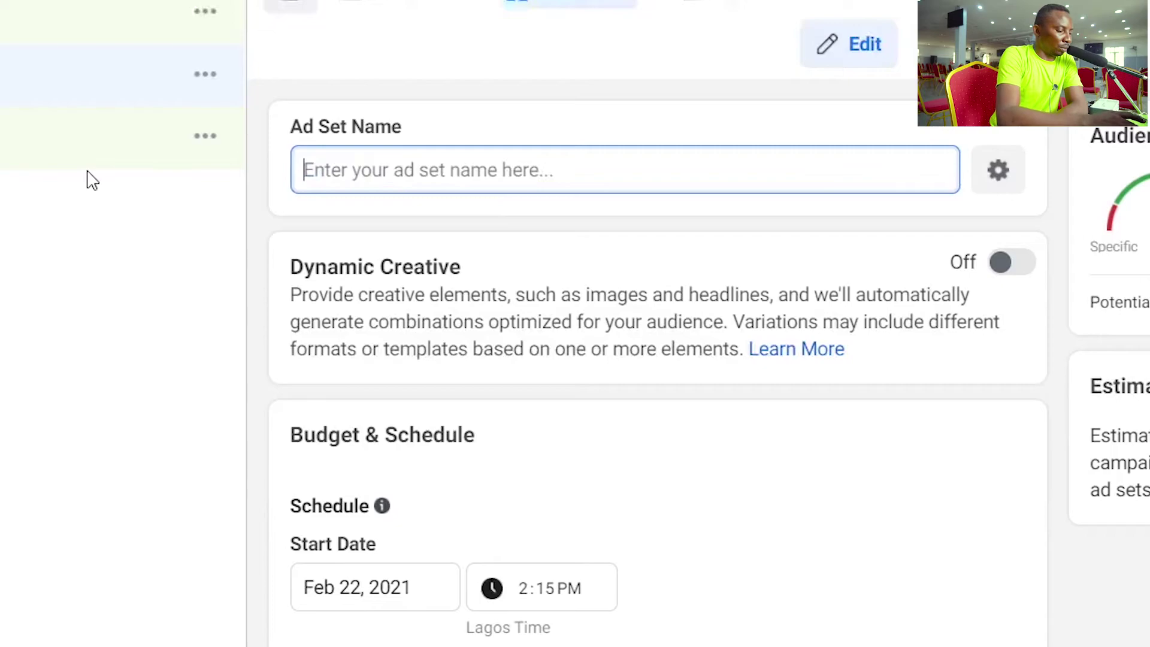
{"action": "type", "text": "C"}
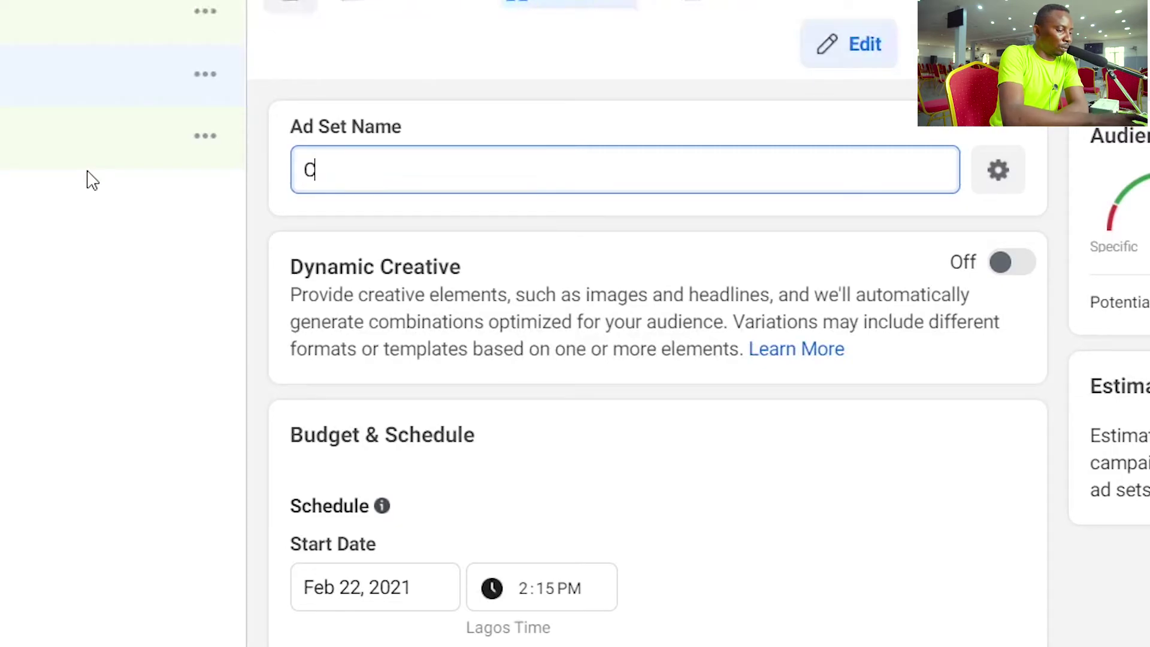
{"action": "type", "text": "EE DEE"}
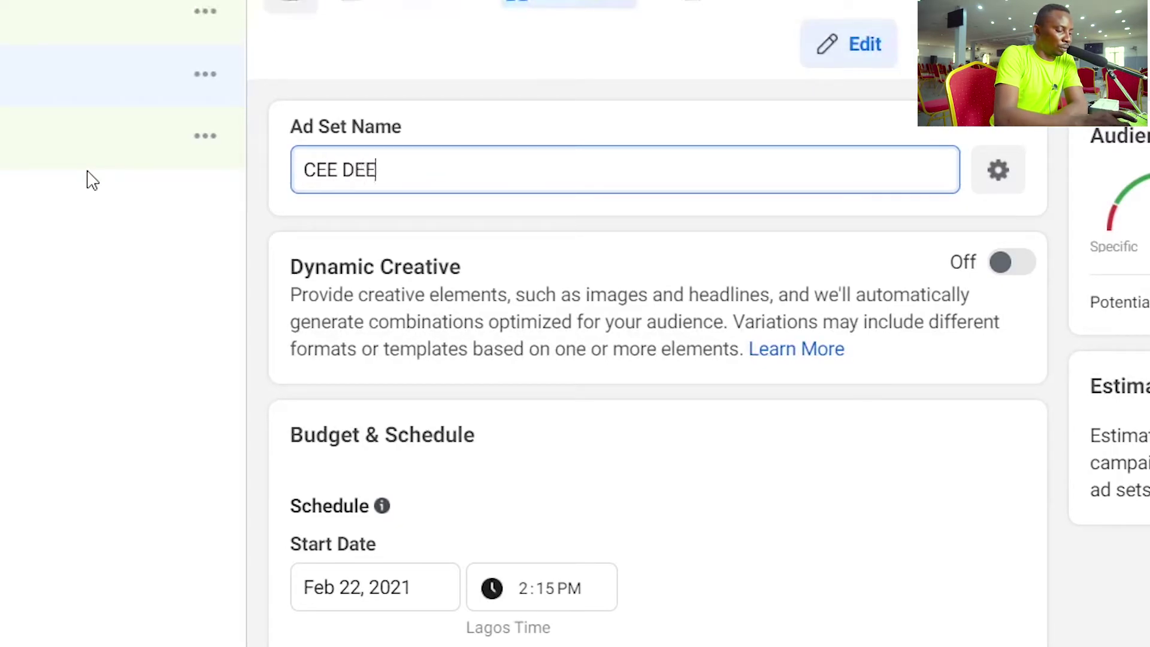
{"action": "type", "text": " VIDEO"}
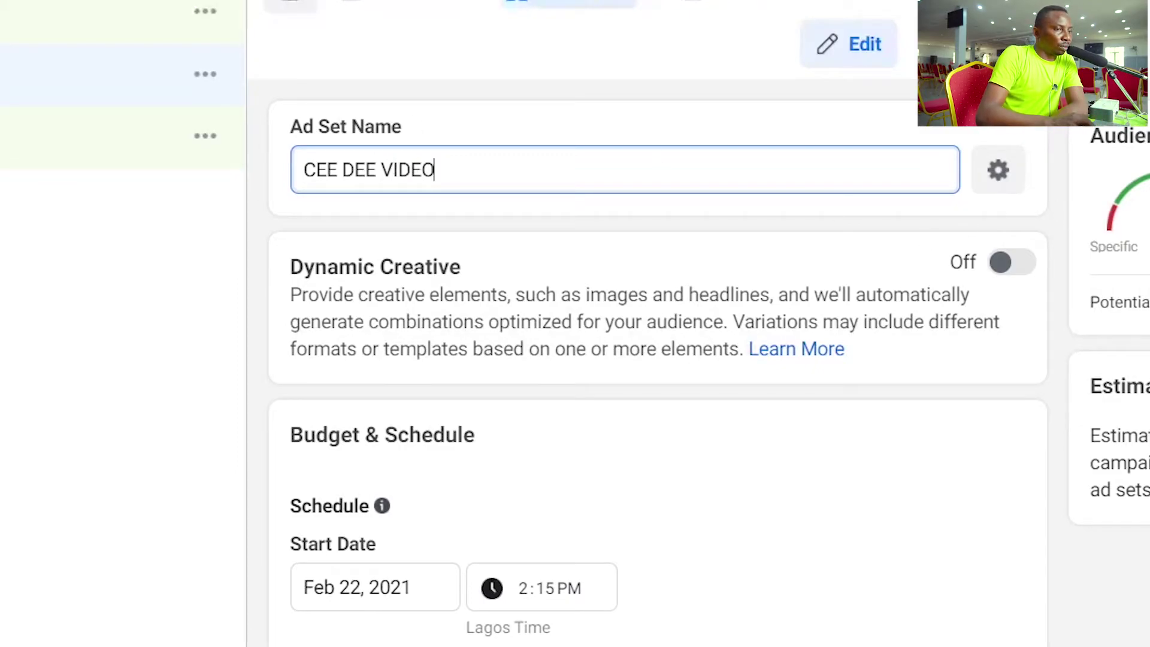
Set the ad set's start to Feb 23, 2021 at 12:00 AM.
{"action": "scroll", "coordinate": [658, 359], "scroll_direction": "down", "scroll_amount": 3}
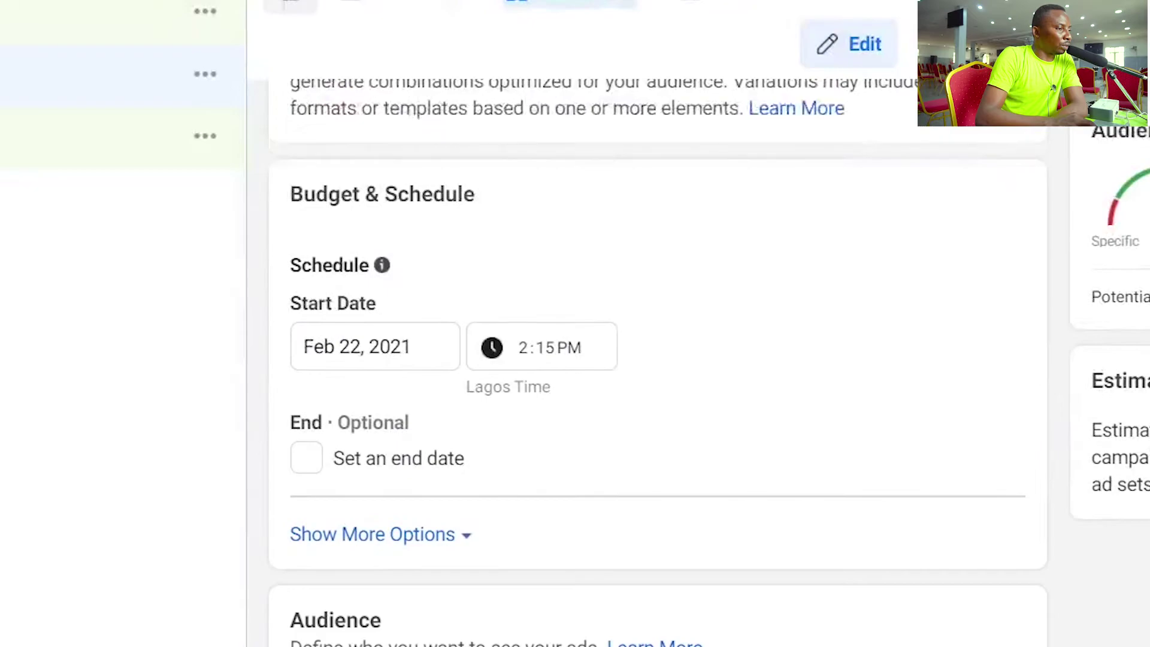
{"action": "left_click", "coordinate": [357, 350]}
{"action": "left_click", "coordinate": [409, 589]}
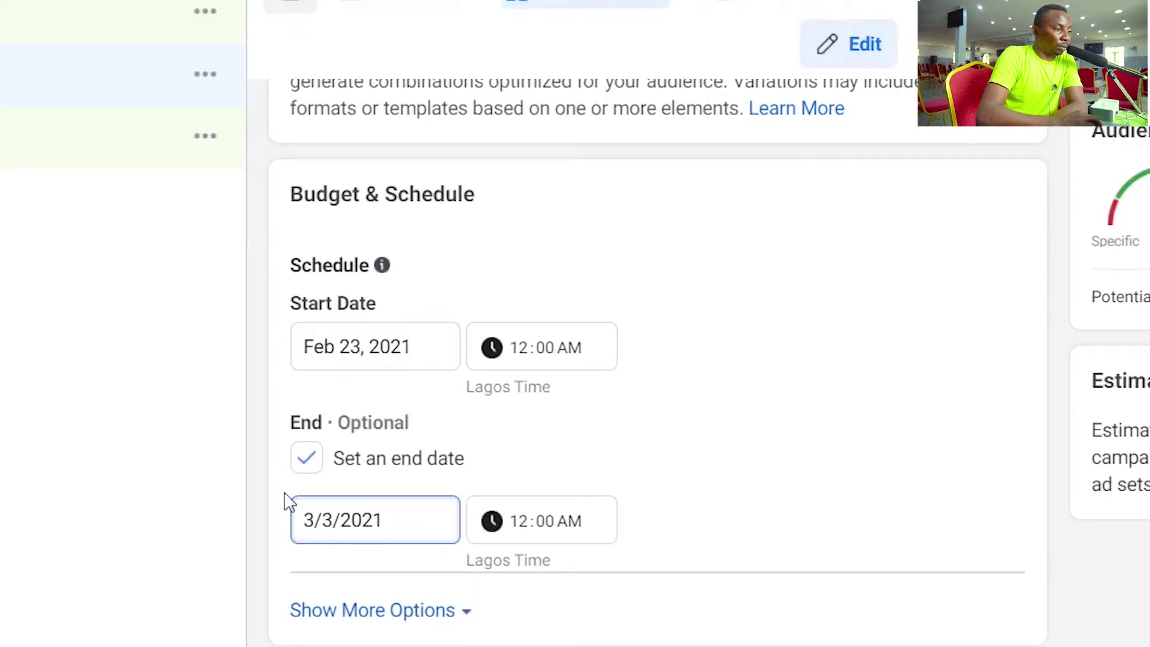
Set the ad set's end date to Mar 2, 2021 at 11:59 PM.
{"action": "left_click", "coordinate": [313, 520]}
{"action": "key", "text": "BackSpace"}
{"action": "type", "text": "2"}
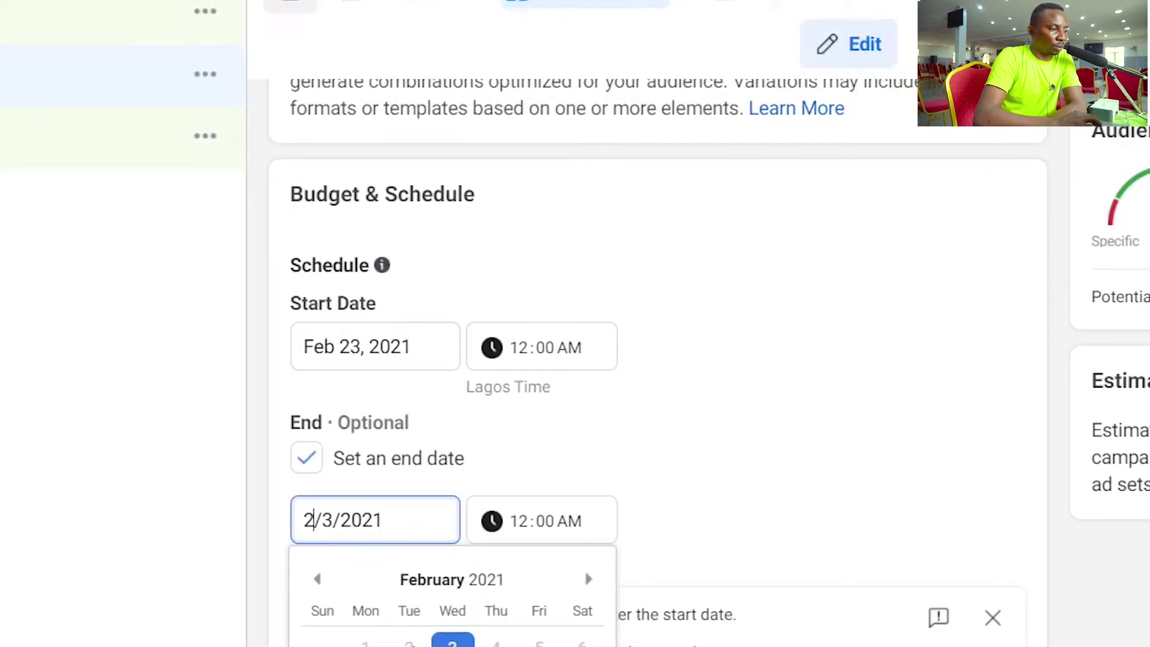
{"action": "key", "text": "ctrl+a"}
{"action": "type", "text": "3/2/2021"}
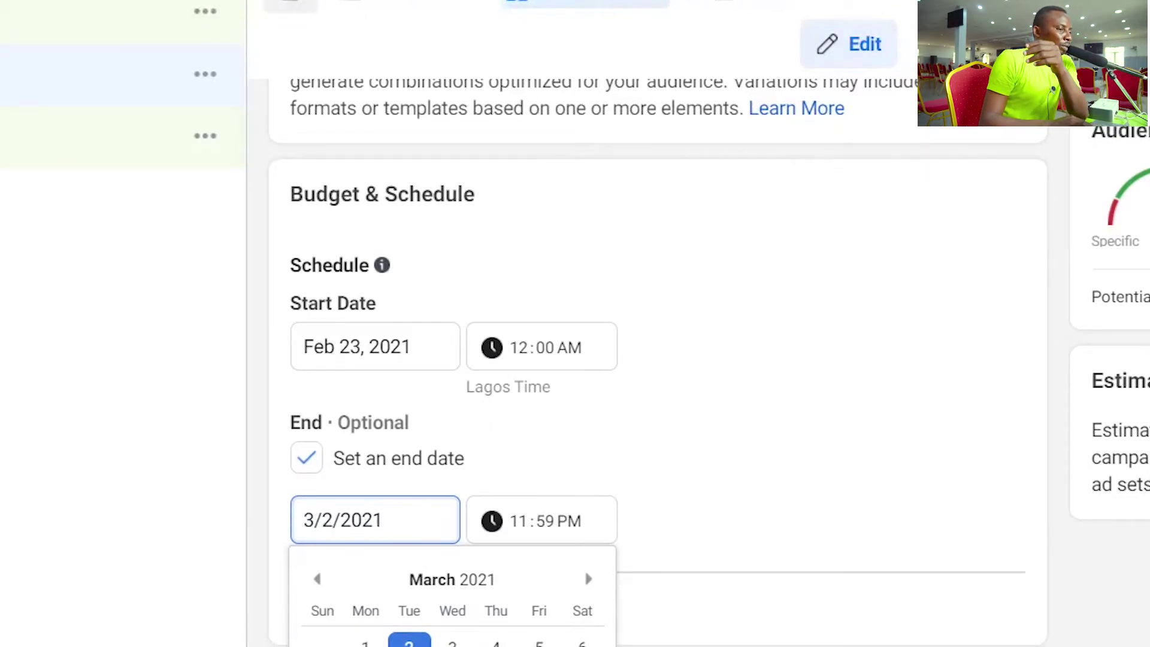
{"action": "scroll", "coordinate": [658, 360], "scroll_direction": "down", "scroll_amount": 4}
{"action": "left_click", "coordinate": [754, 311]}
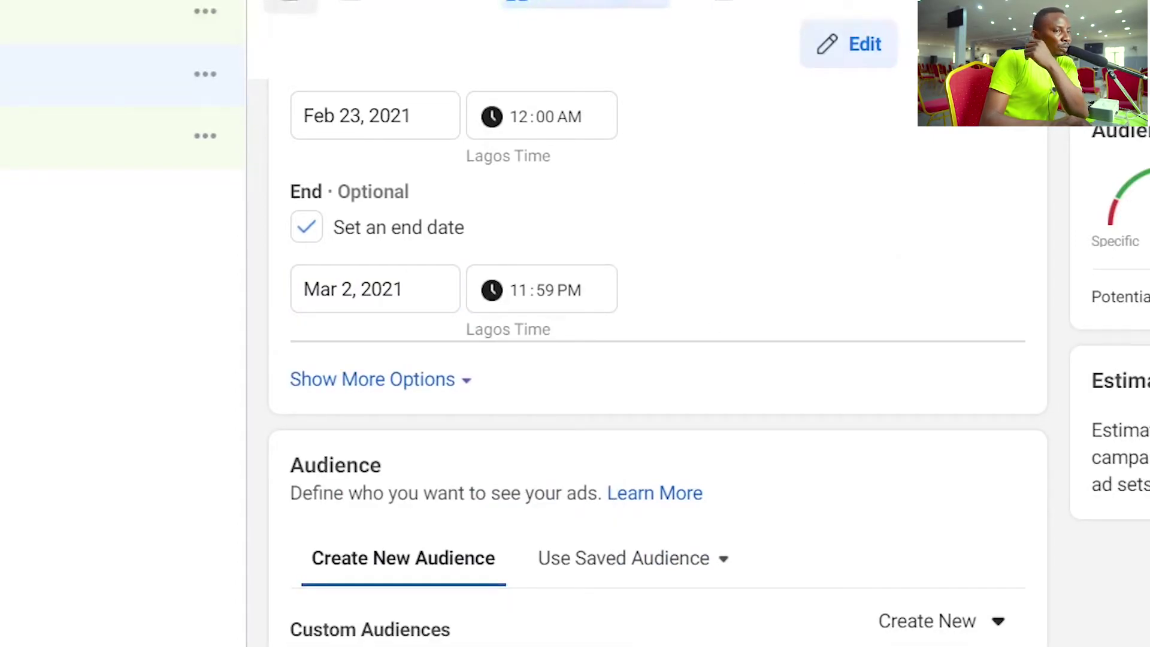
View the list of saved audiences and the custom audience search in the ad set's audience settings.
{"action": "scroll", "coordinate": [658, 360], "scroll_direction": "down", "scroll_amount": 5}
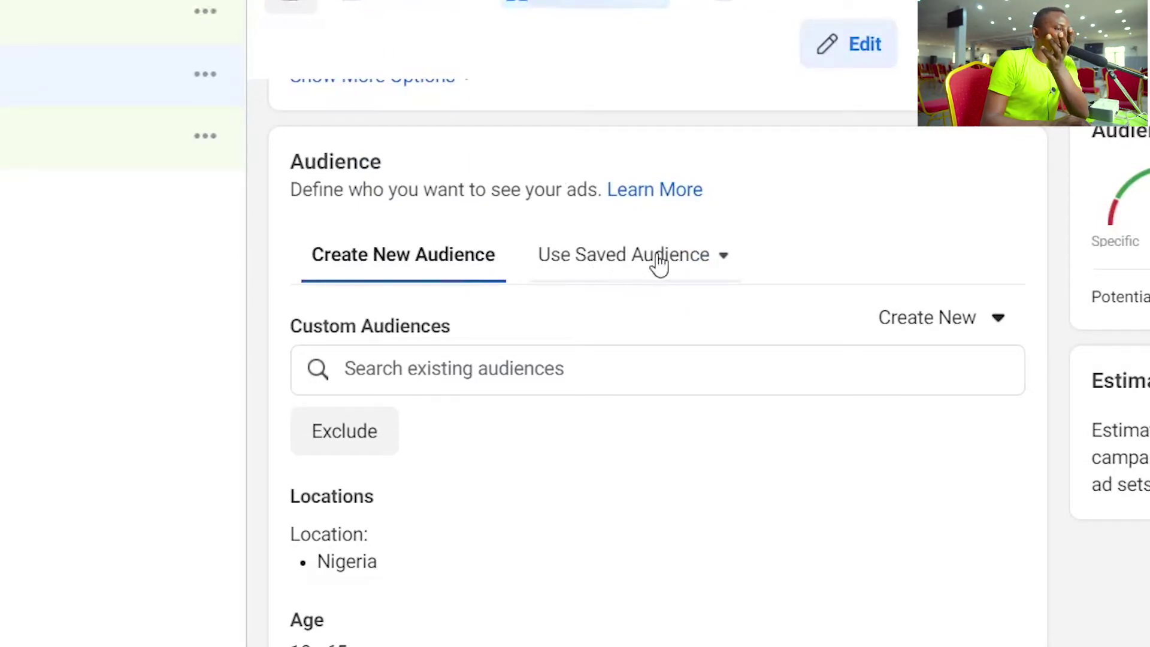
{"action": "left_click", "coordinate": [726, 263]}
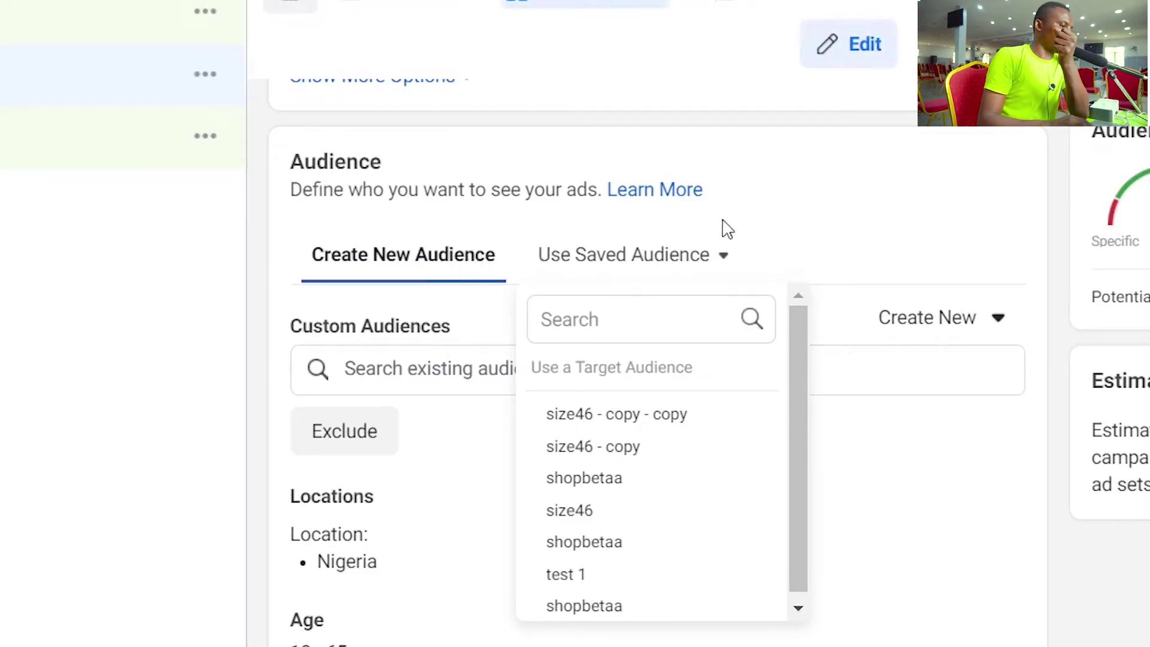
{"action": "left_click", "coordinate": [813, 256]}
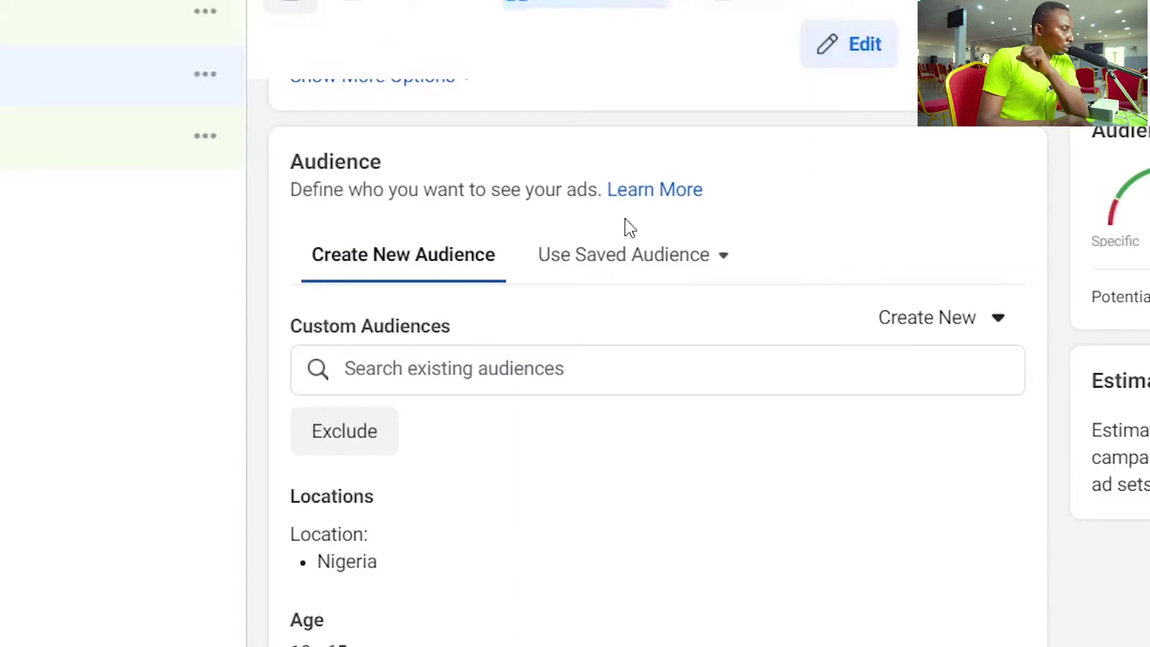
{"action": "left_click", "coordinate": [393, 371]}
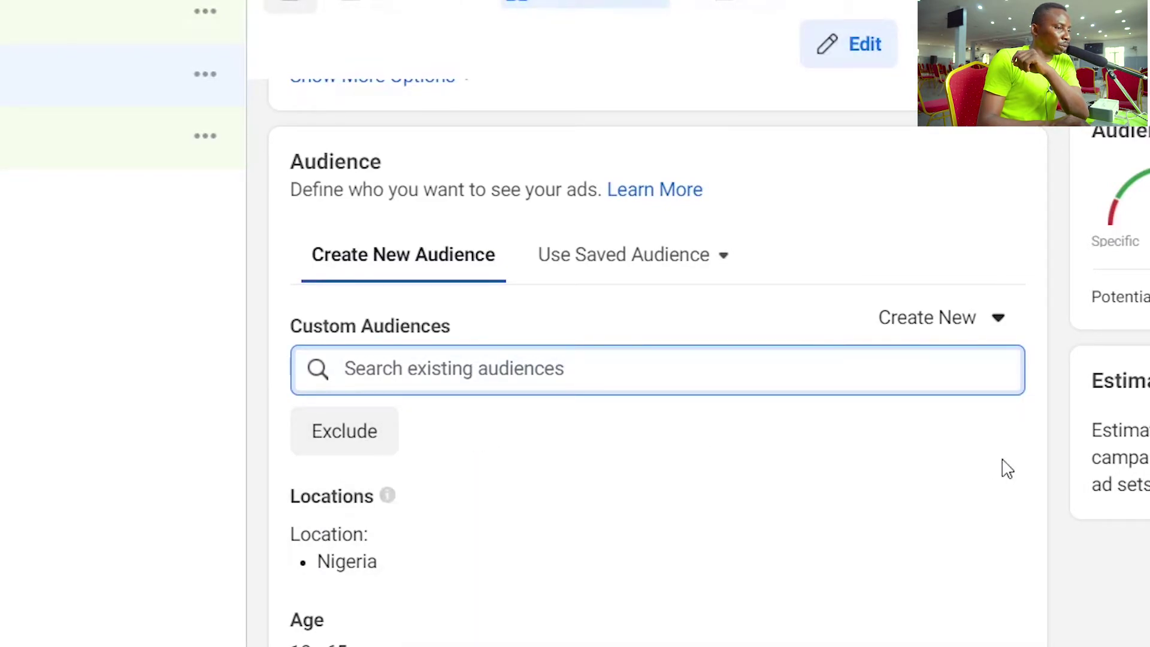
Edit the audience locations and target people living in this location.
{"action": "left_click", "coordinate": [980, 506]}
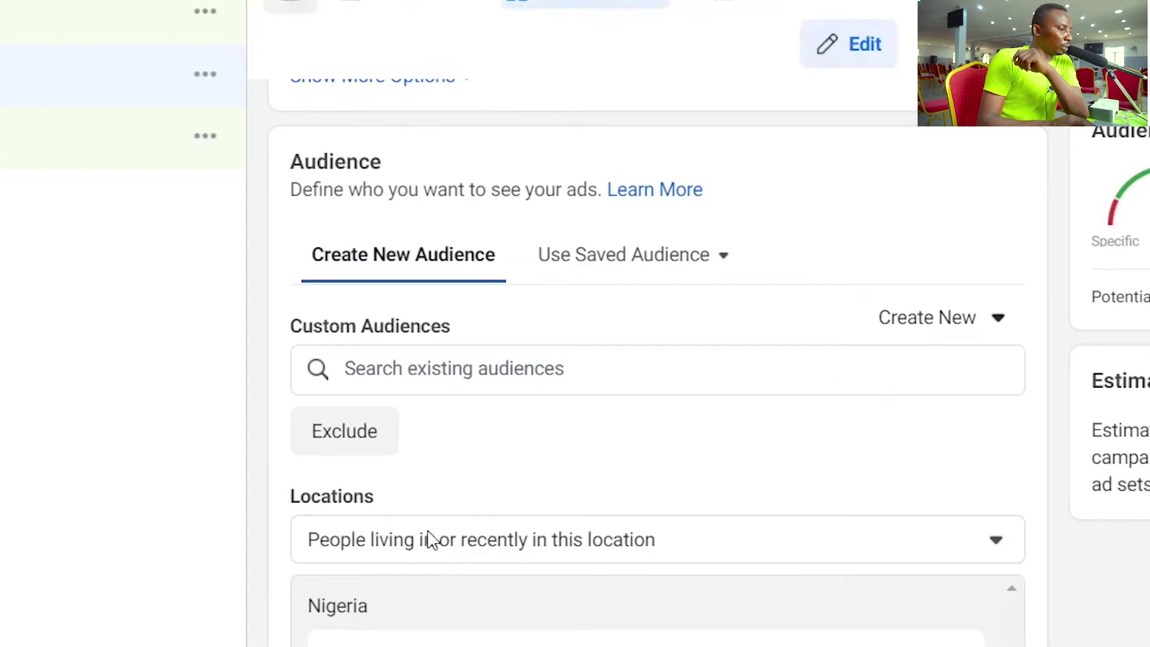
{"action": "left_click", "coordinate": [388, 552]}
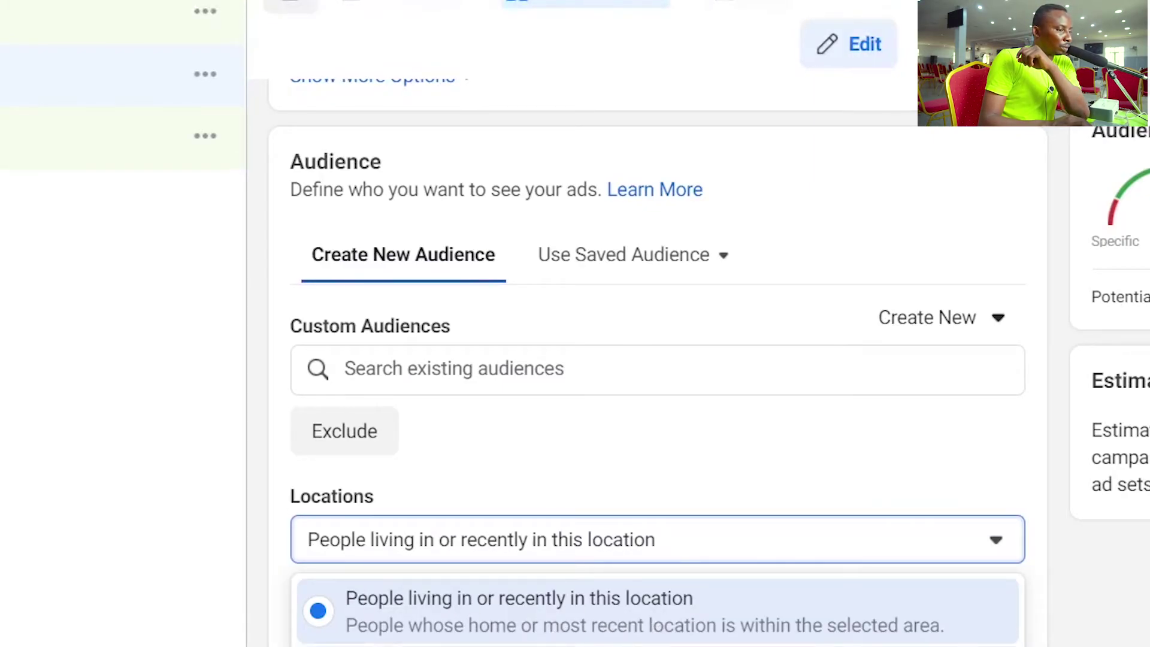
{"action": "left_click", "coordinate": [446, 644]}
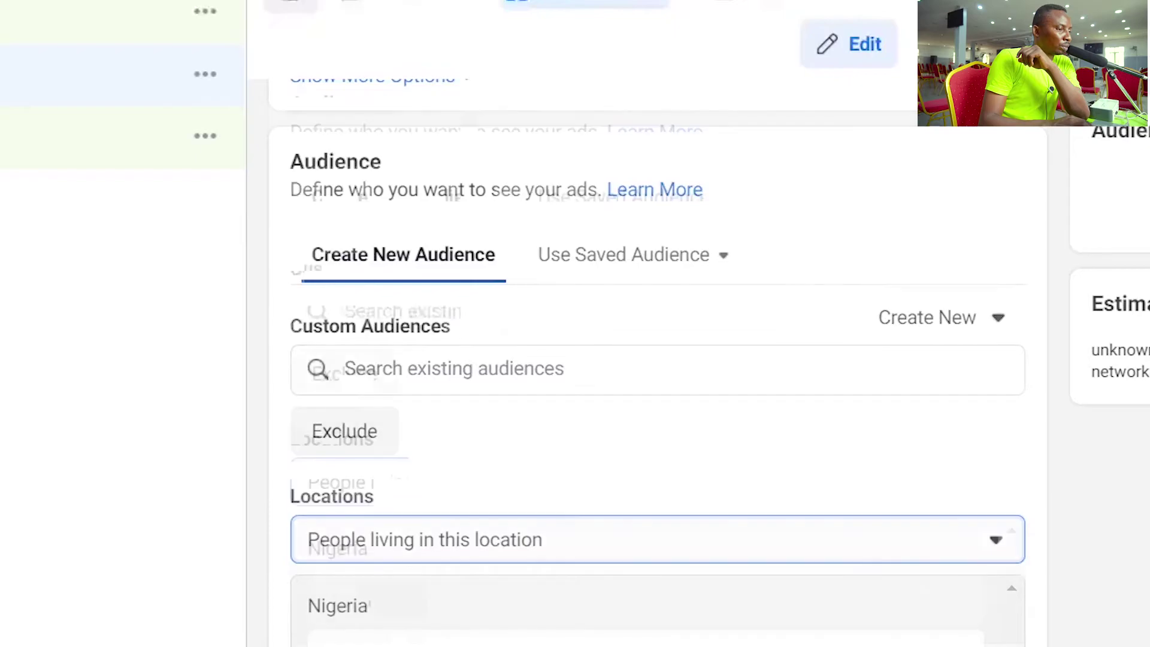
Search for Lagos in the audience locations and include the city of Lagos, Lagos State, Nigeria.
{"action": "scroll", "coordinate": [659, 359], "scroll_direction": "down", "scroll_amount": 6}
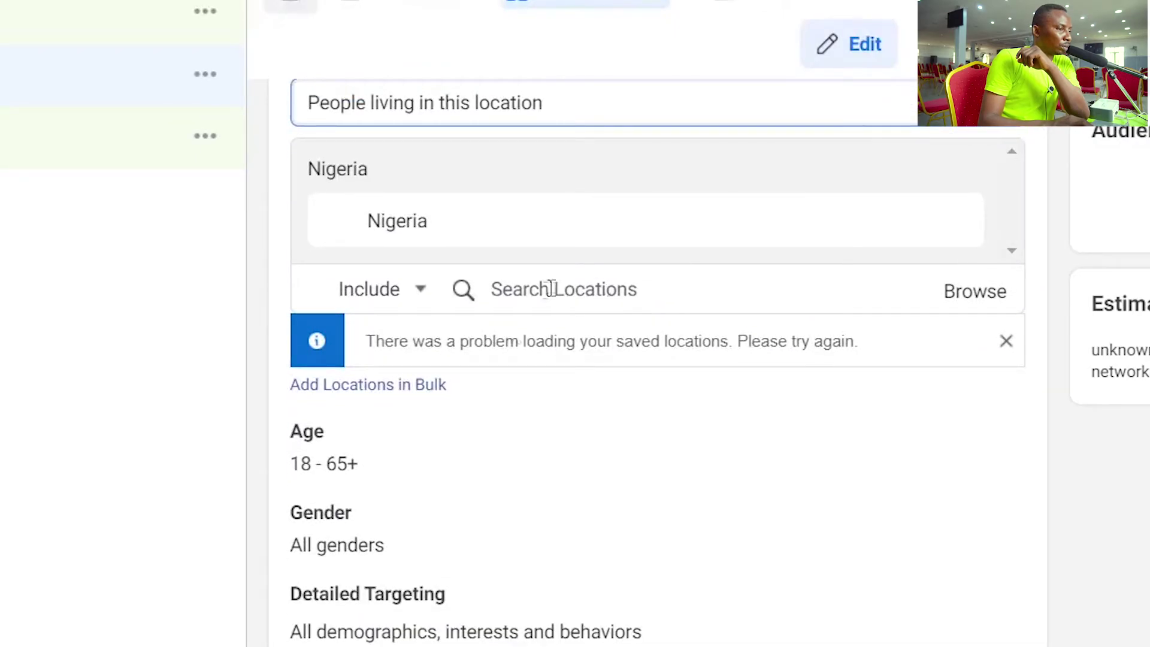
{"action": "left_click", "coordinate": [523, 292]}
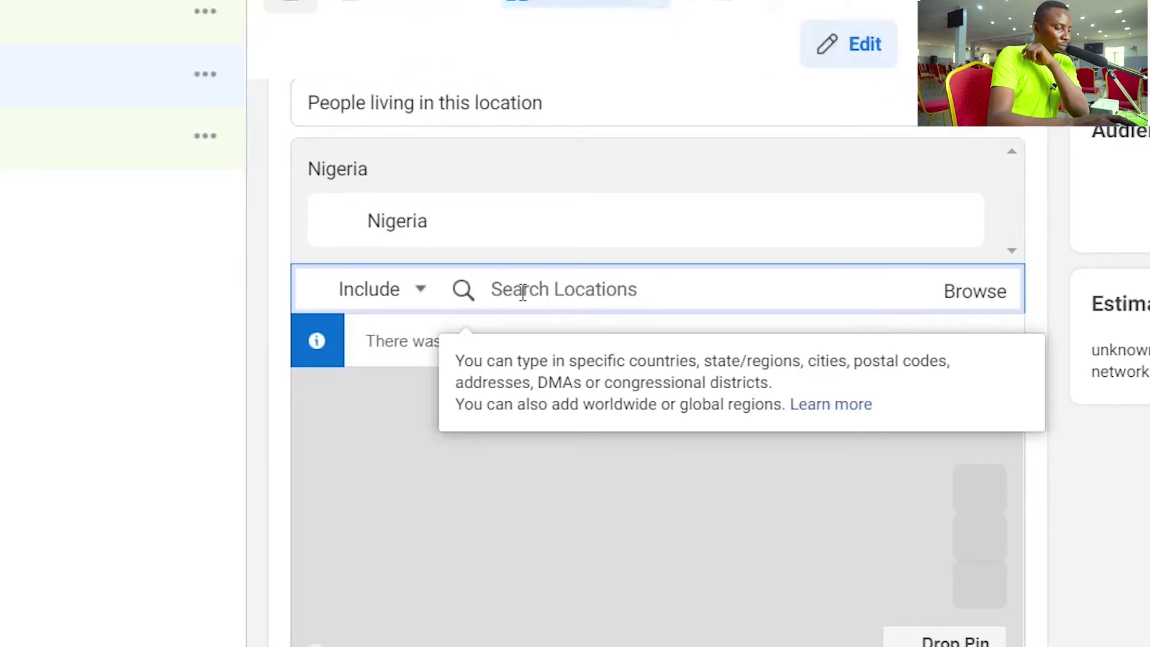
{"action": "type", "text": "LAGOS"}
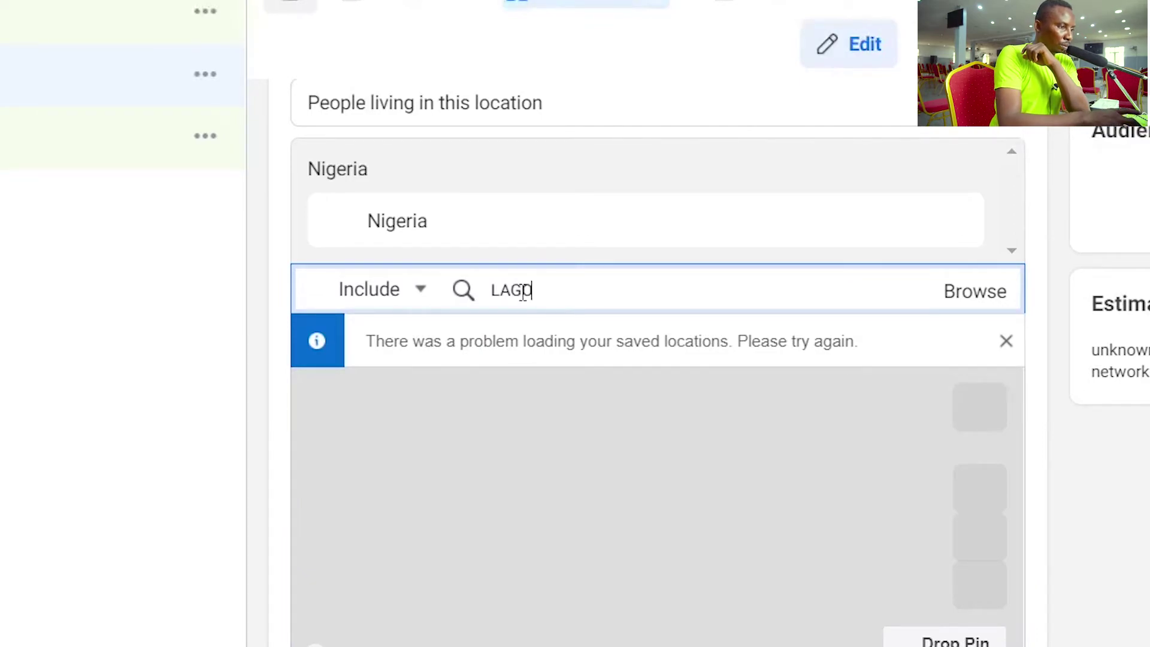
{"action": "key", "text": "BackSpace"}
{"action": "key", "text": "BackSpace"}
{"action": "key", "text": "BackSpace"}
{"action": "key", "text": "BackSpace"}
{"action": "key", "text": "BackSpace"}
{"action": "type", "text": "LEKKI"}
{"action": "key", "text": "BackSpace"}
{"action": "key", "text": "BackSpace"}
{"action": "key", "text": "BackSpace"}
{"action": "key", "text": "BackSpace"}
{"action": "type", "text": "AGOS"}
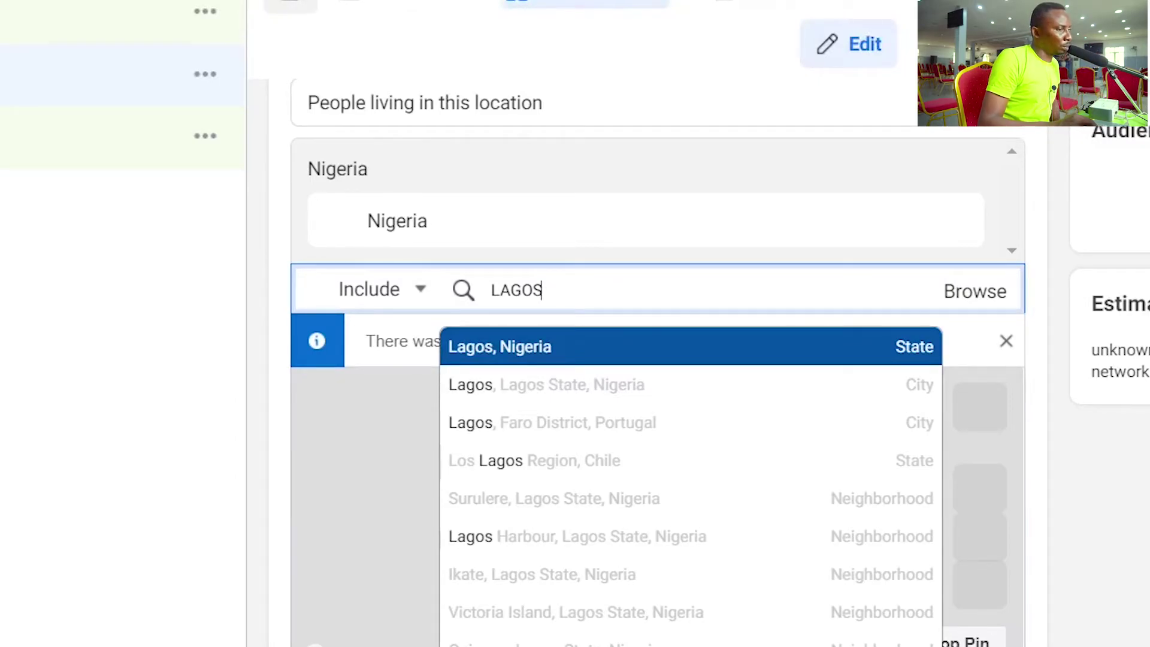
{"action": "key", "text": "Down"}
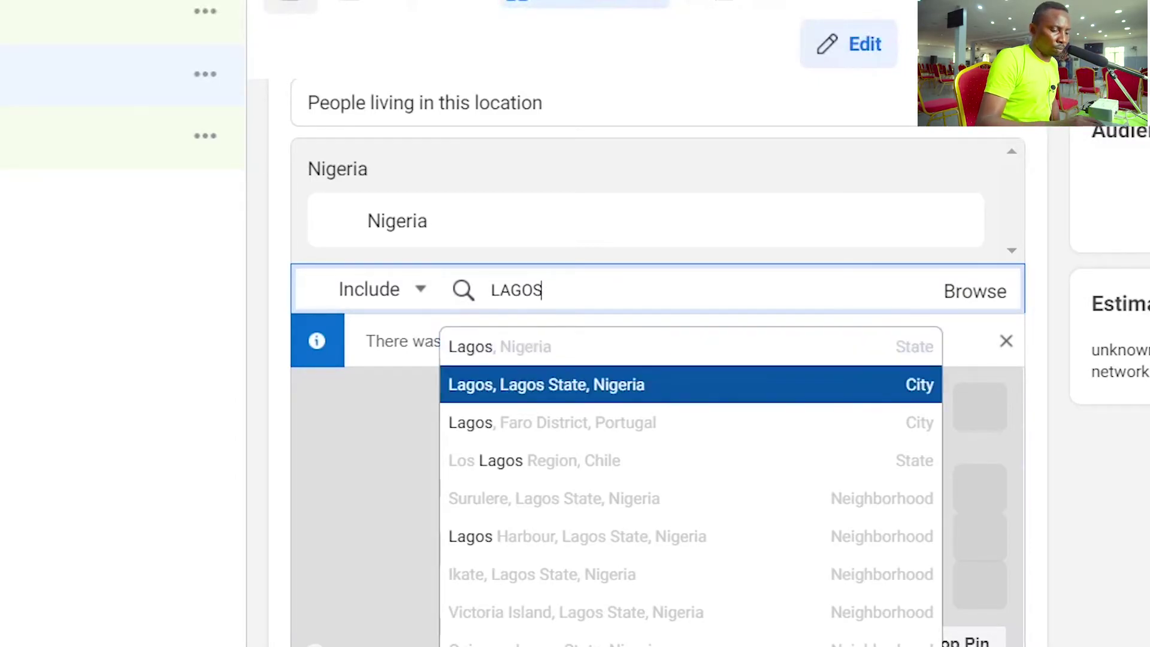
{"action": "key", "text": "Return"}
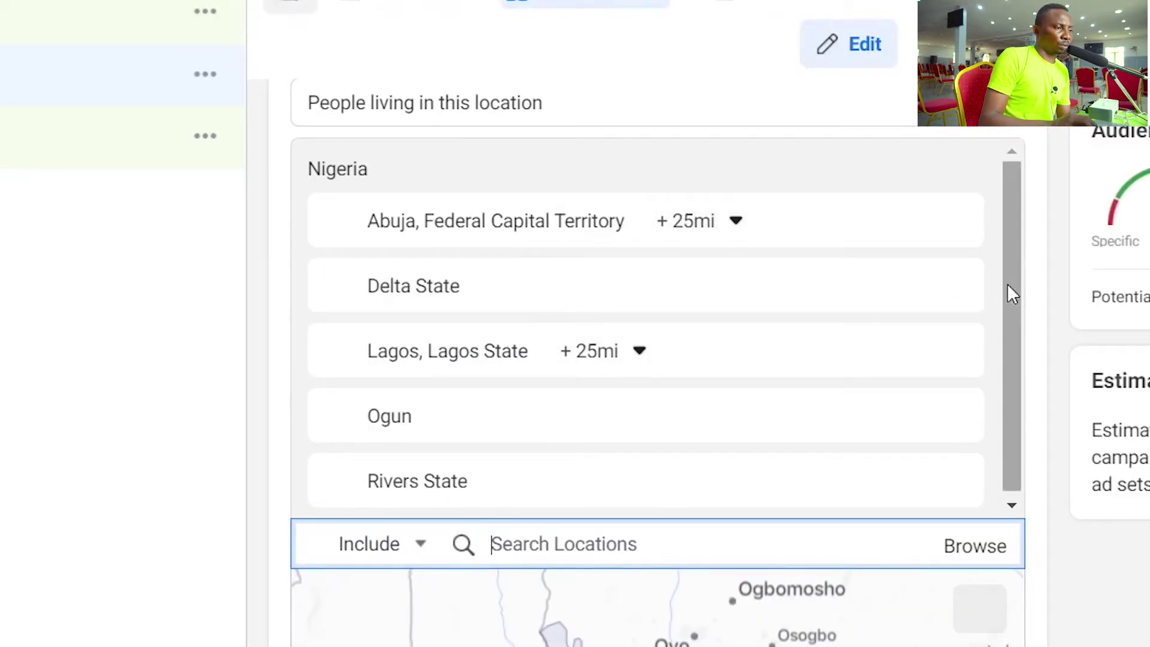
Open the audience's age range for editing and review the included locations and gender setting.
{"action": "left_click_drag", "start_coordinate": [1013, 281], "coordinate": [1028, 162]}
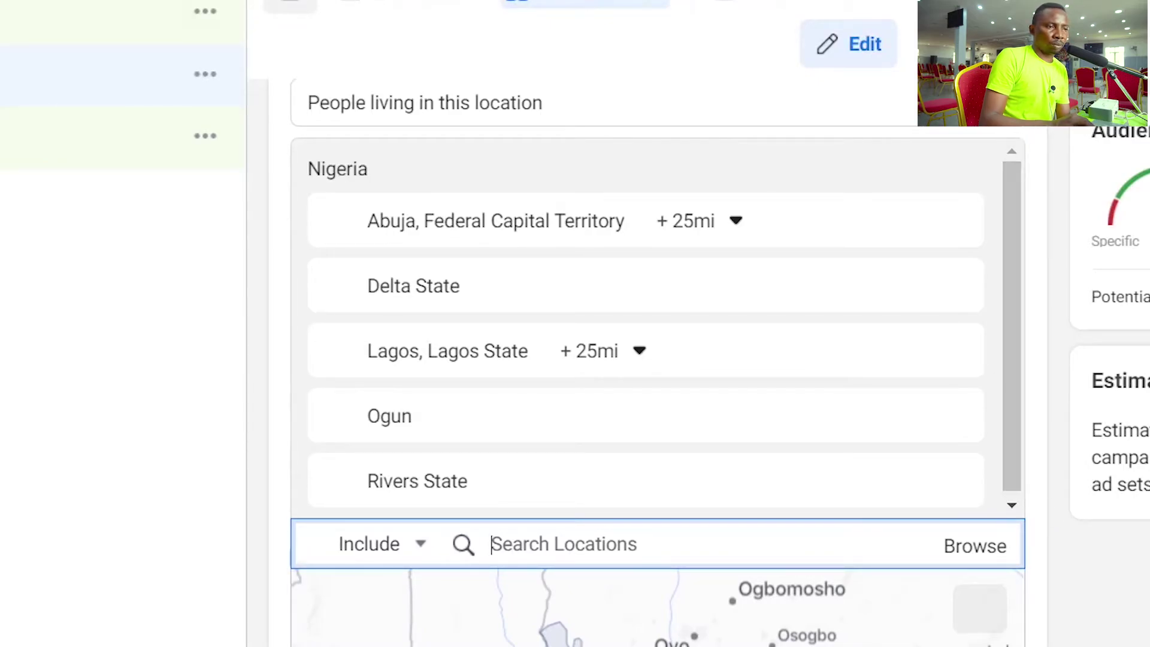
{"action": "scroll", "coordinate": [657, 359], "scroll_direction": "down", "scroll_amount": 6}
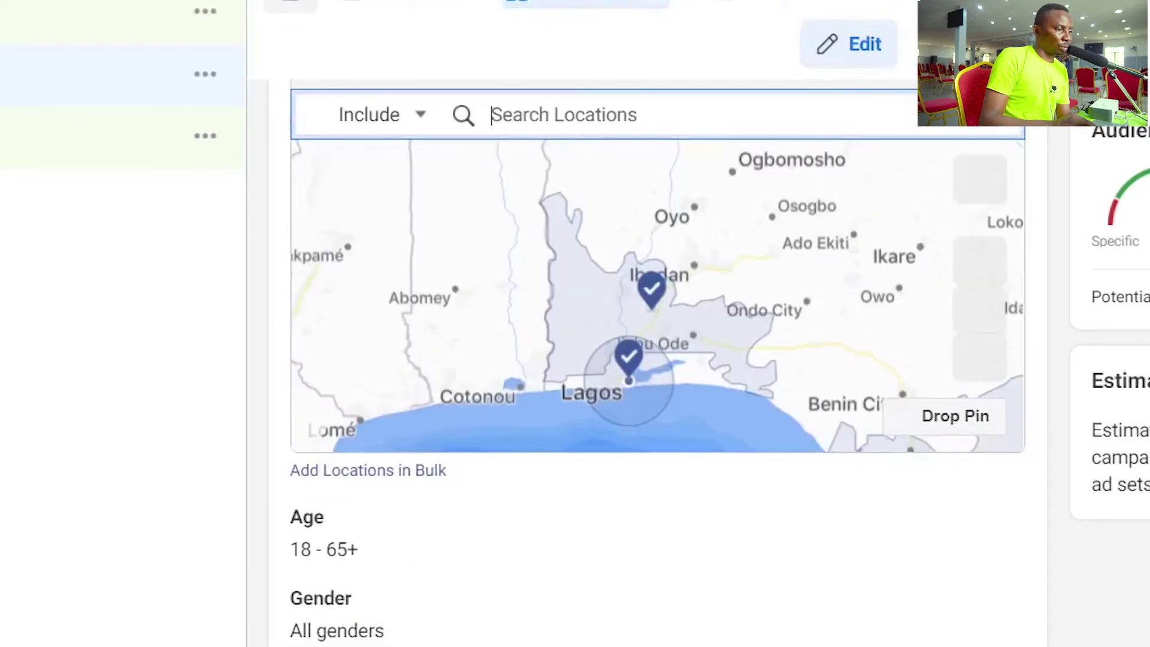
{"action": "mouse_move", "coordinate": [333, 372]}
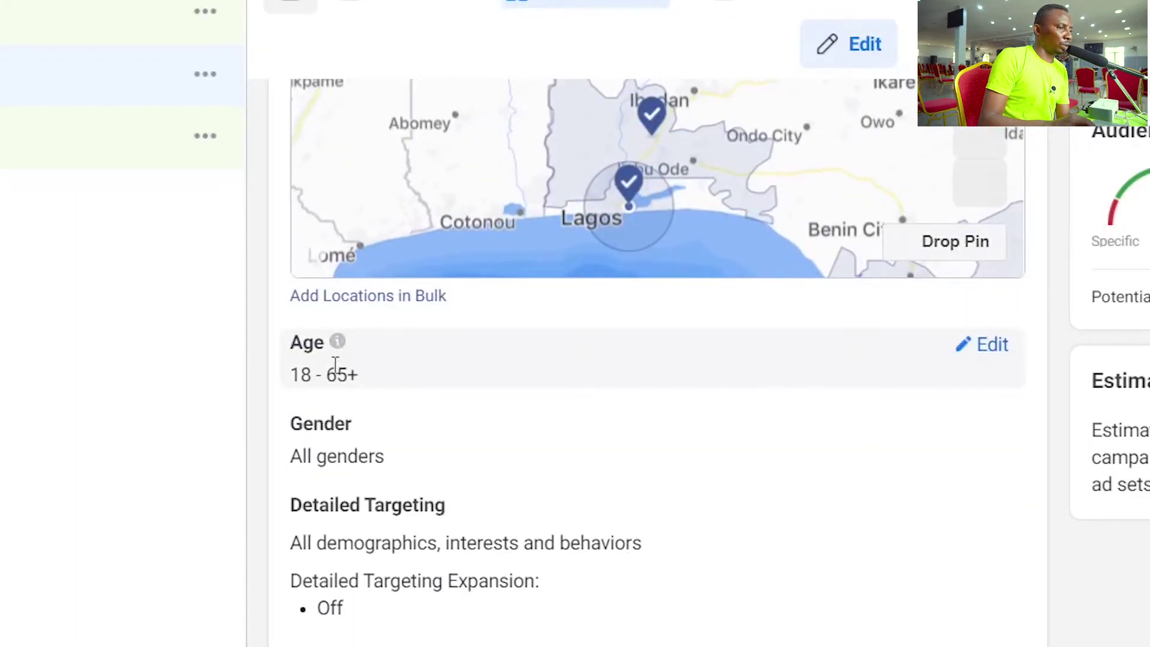
{"action": "left_click", "coordinate": [993, 345]}
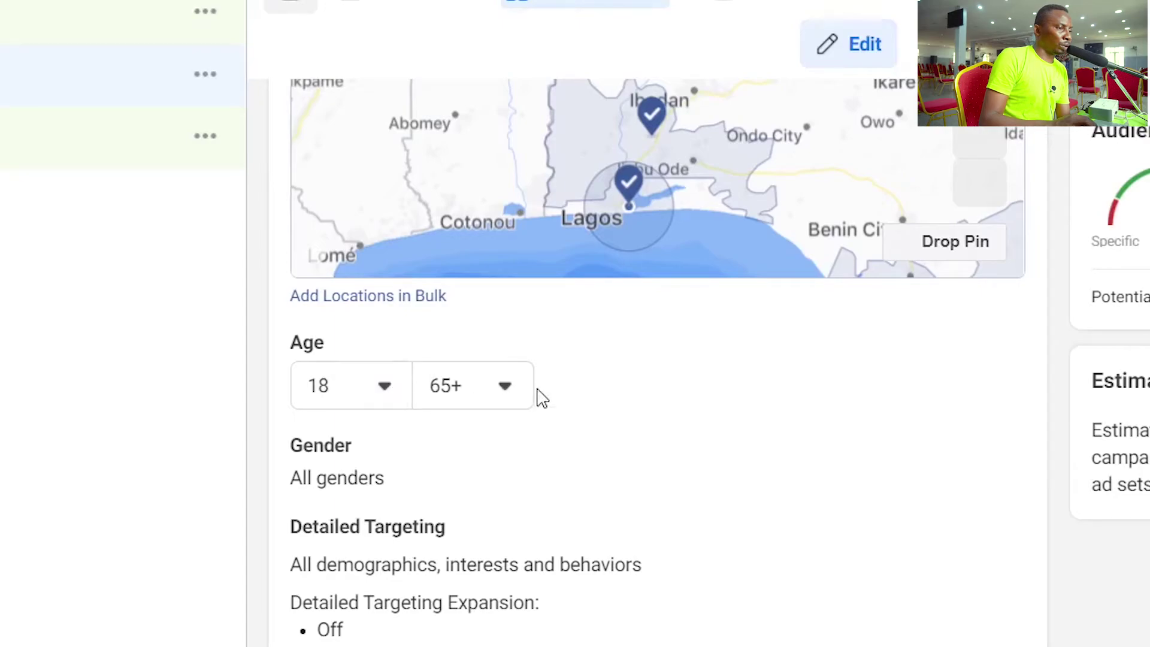
{"action": "mouse_move", "coordinate": [739, 451]}
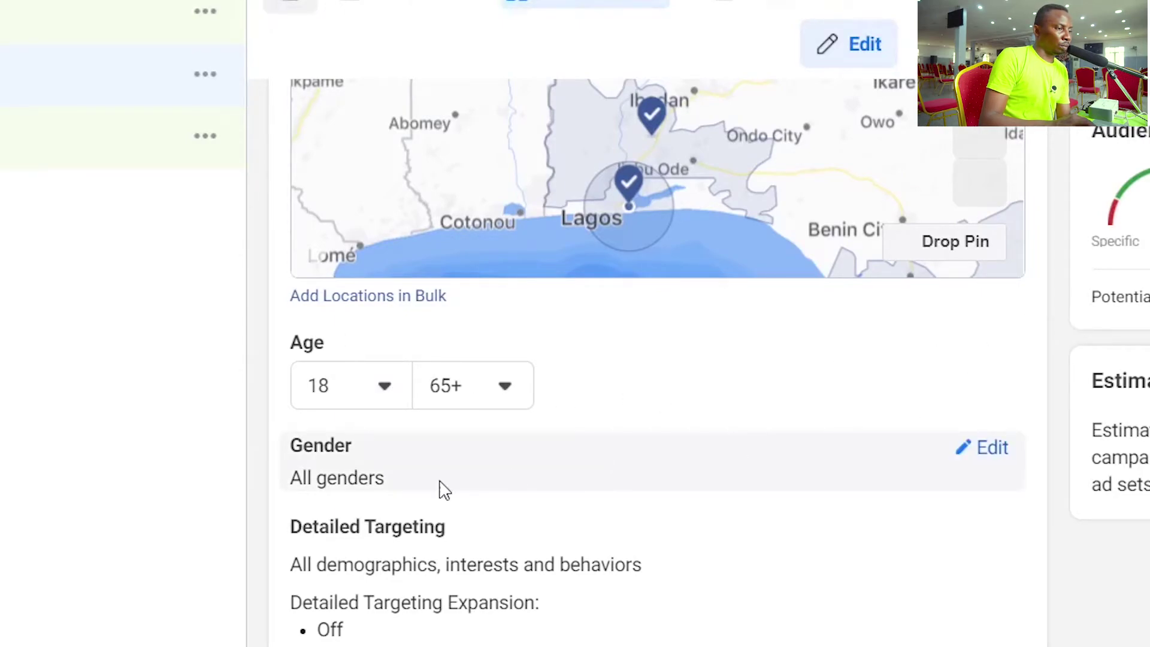
{"action": "mouse_move", "coordinate": [434, 593]}
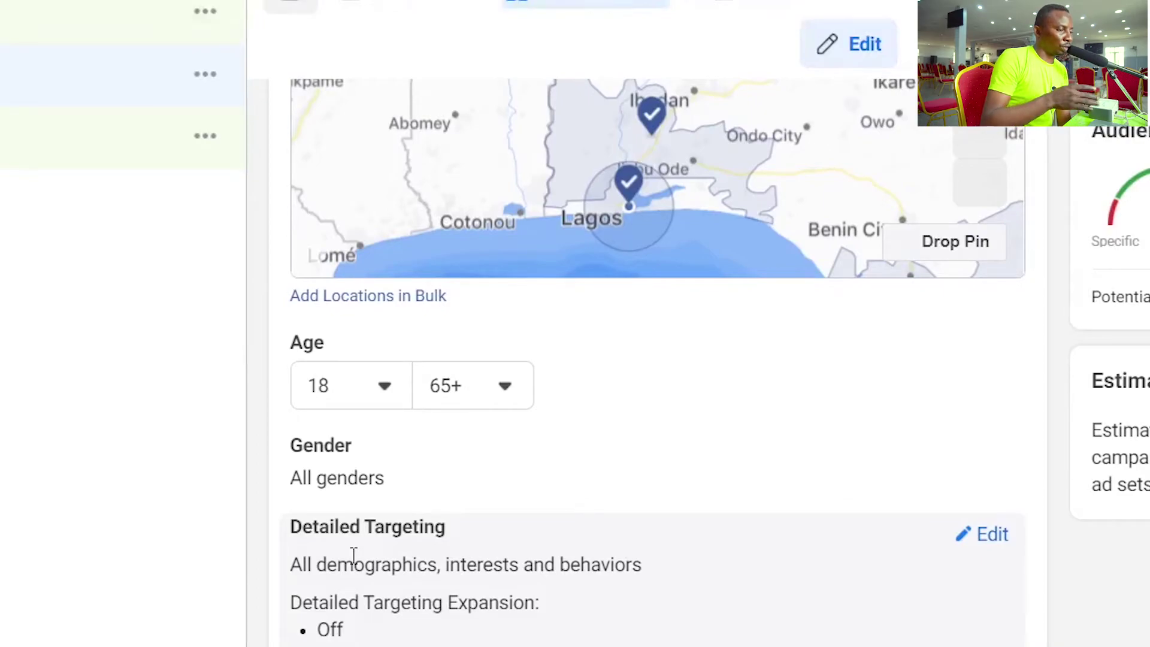
Edit the detailed targeting, search for YOUTUBE and include the YouTube interest.
{"action": "left_click", "coordinate": [968, 545]}
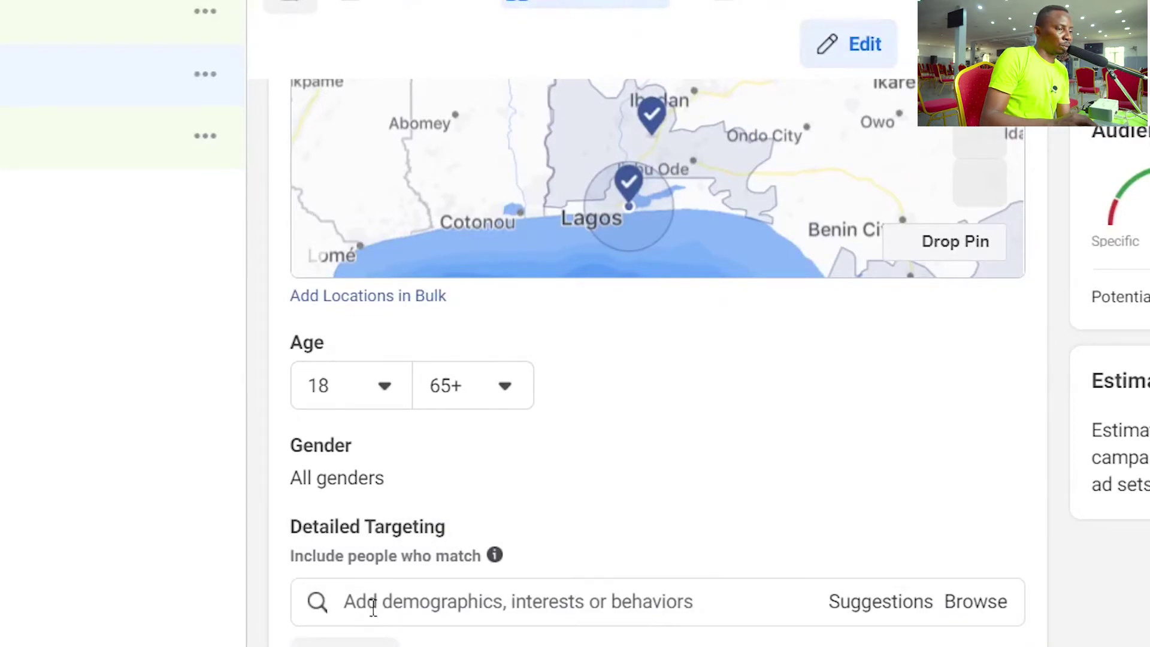
{"action": "left_click", "coordinate": [512, 600]}
{"action": "type", "text": "YoUTUBE"}
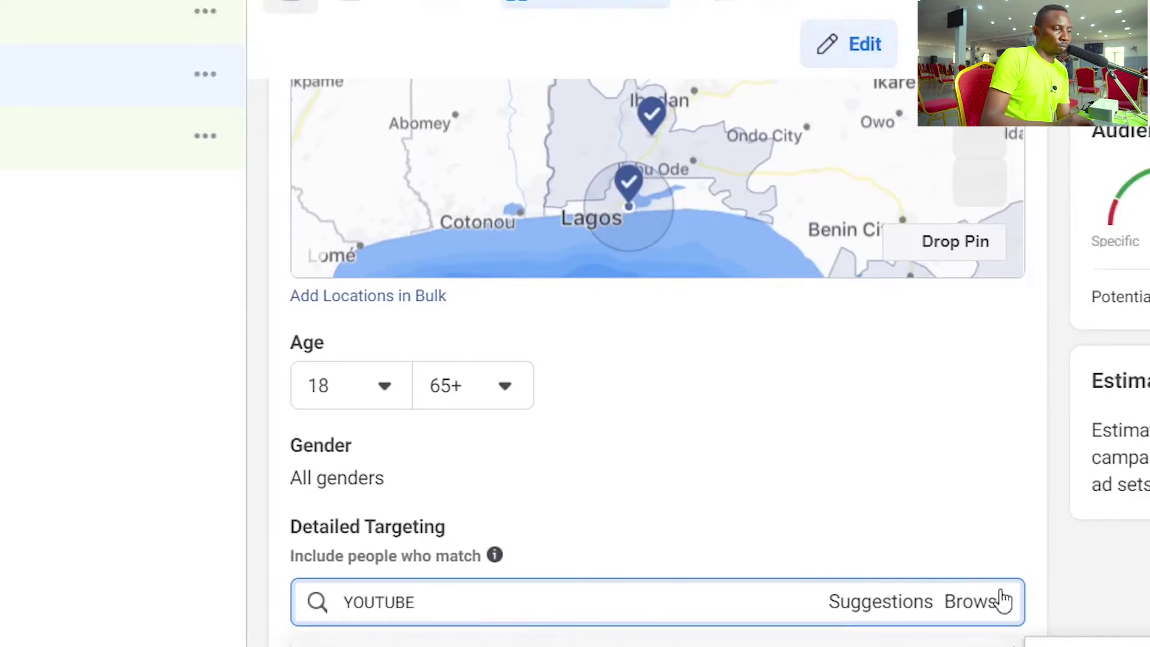
{"action": "scroll", "coordinate": [1003, 598], "scroll_direction": "down", "scroll_amount": 5}
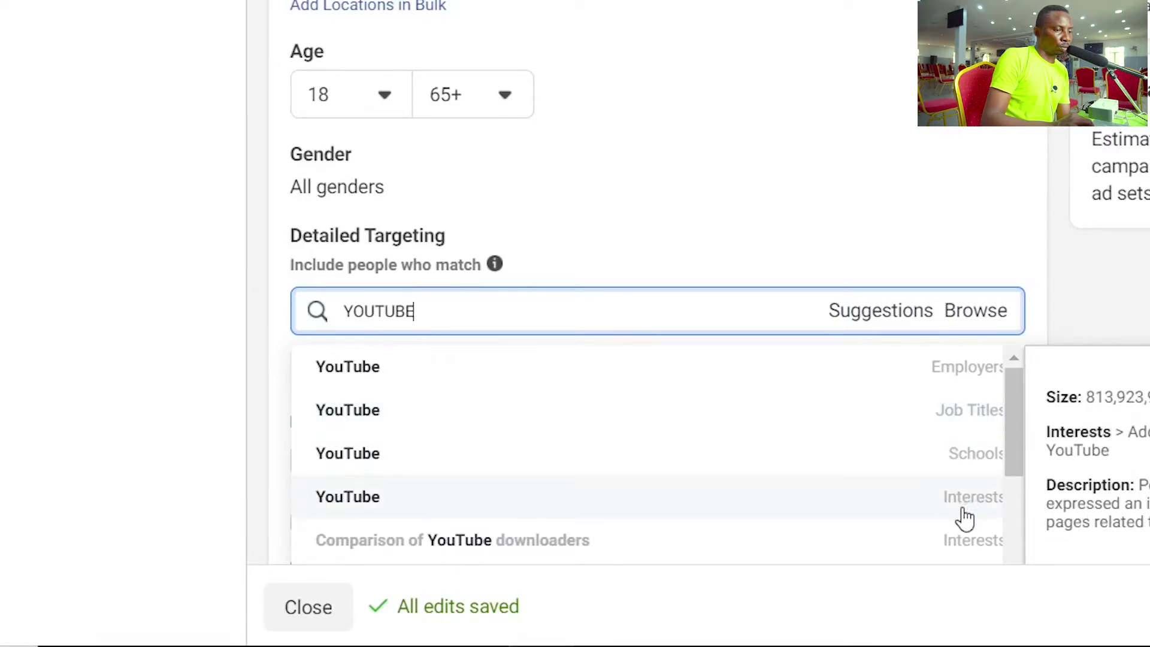
{"action": "left_click_drag", "start_coordinate": [1016, 429], "coordinate": [1018, 458]}
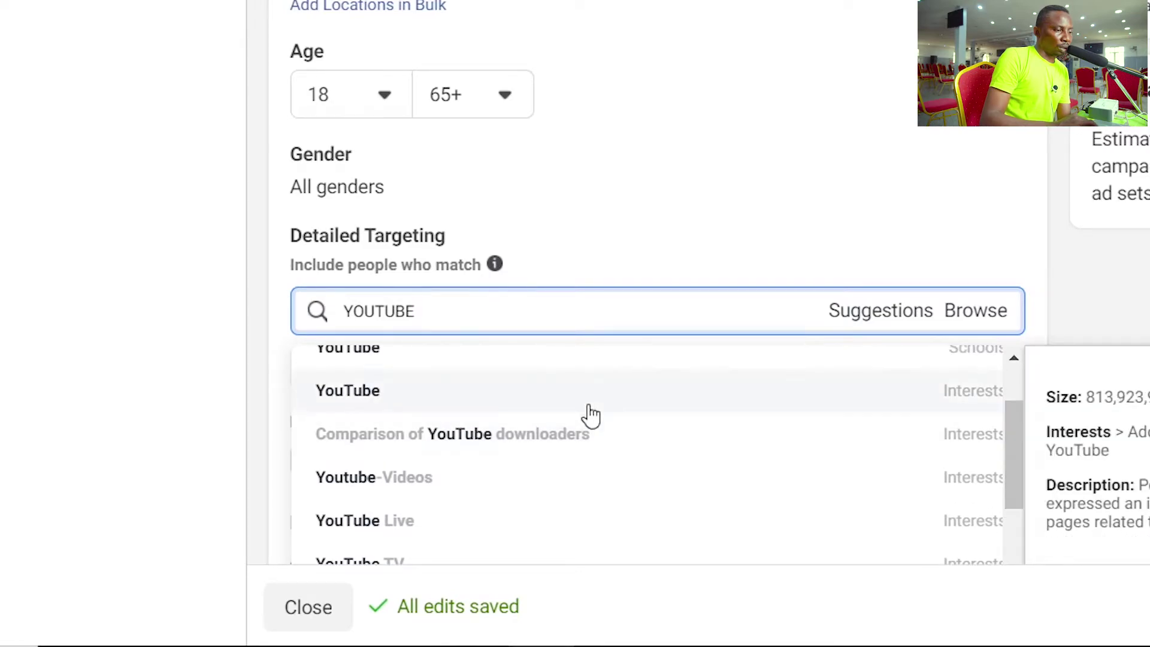
{"action": "left_click", "coordinate": [483, 399]}
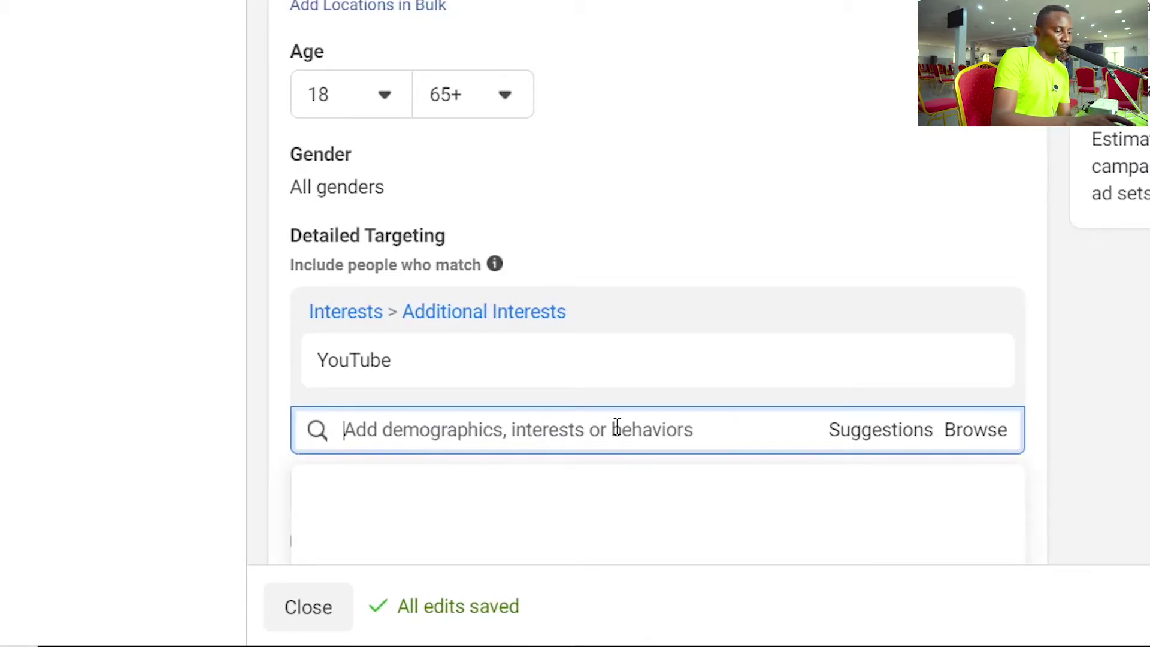
Search the detailed targeting for YOUTUBE again and include the Youtube-Videos interest.
{"action": "type", "text": "YOU"}
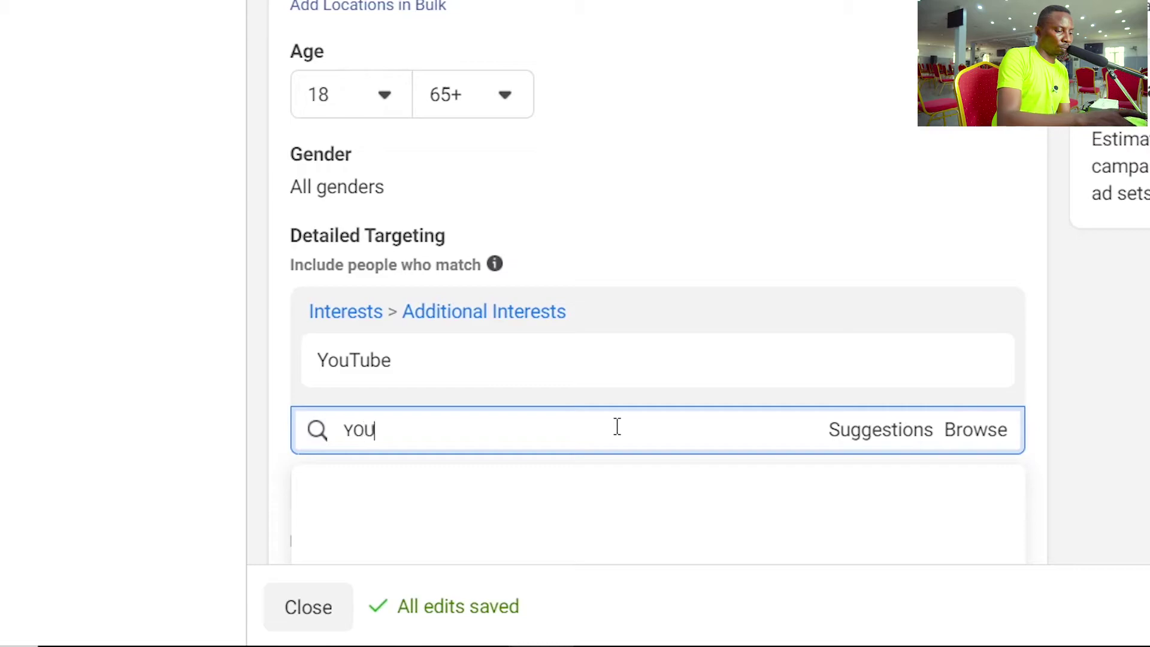
{"action": "type", "text": "TUBE"}
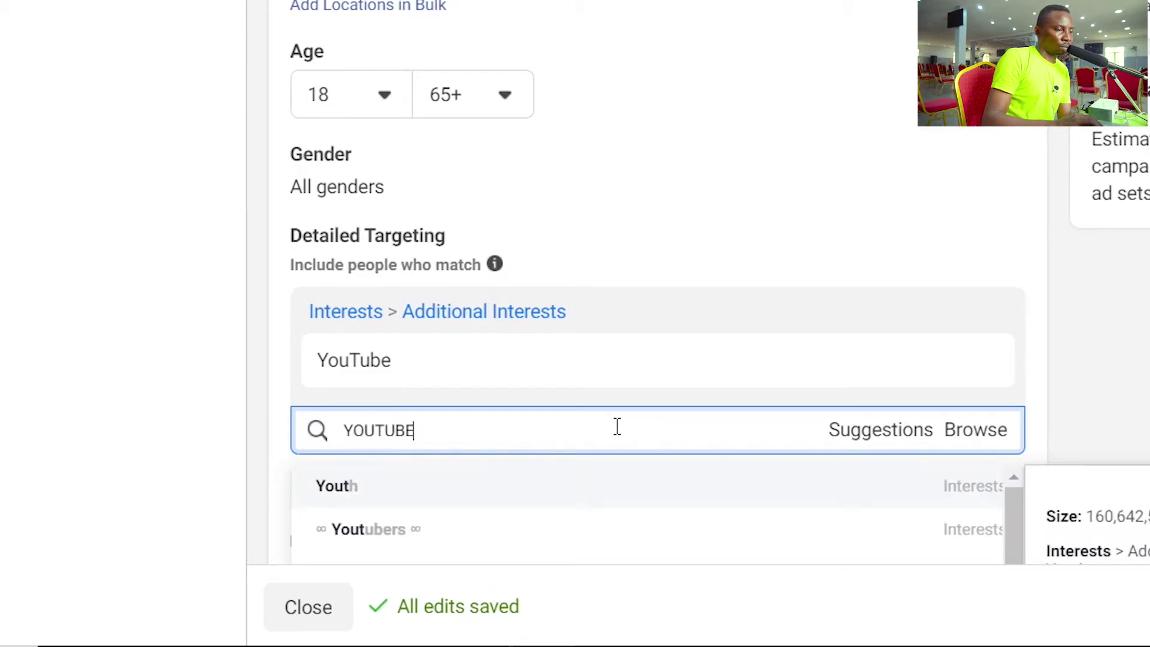
{"action": "left_click_drag", "start_coordinate": [1014, 499], "coordinate": [1007, 551]}
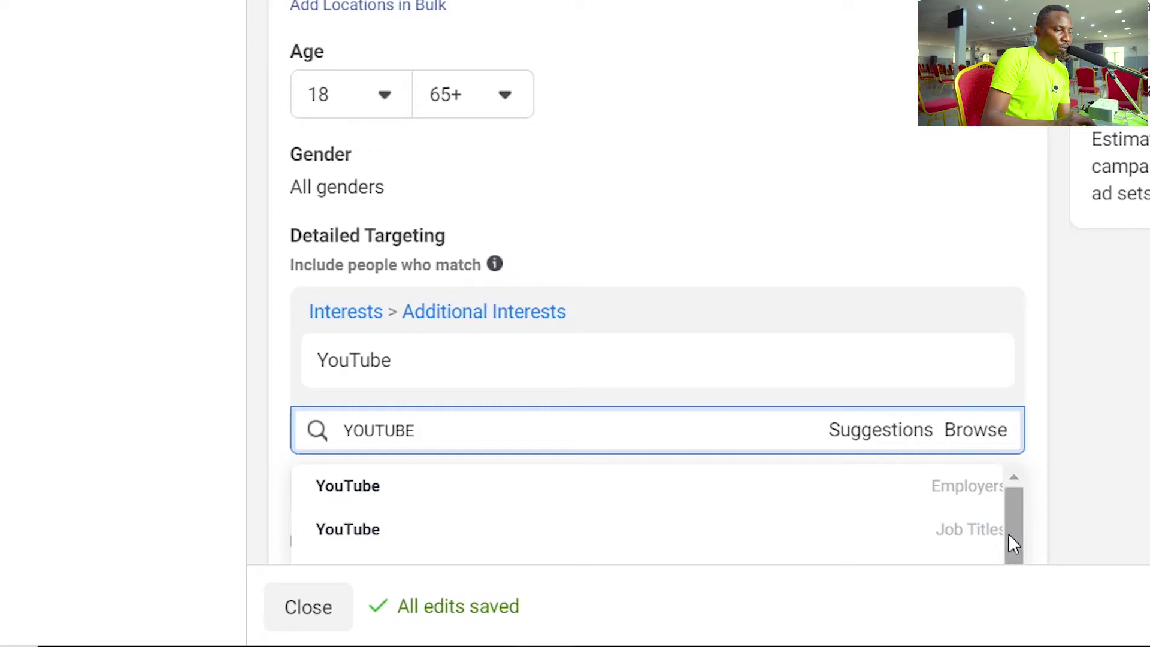
{"action": "left_click_drag", "start_coordinate": [1008, 522], "coordinate": [1008, 580]}
{"action": "mouse_move", "coordinate": [417, 521]}
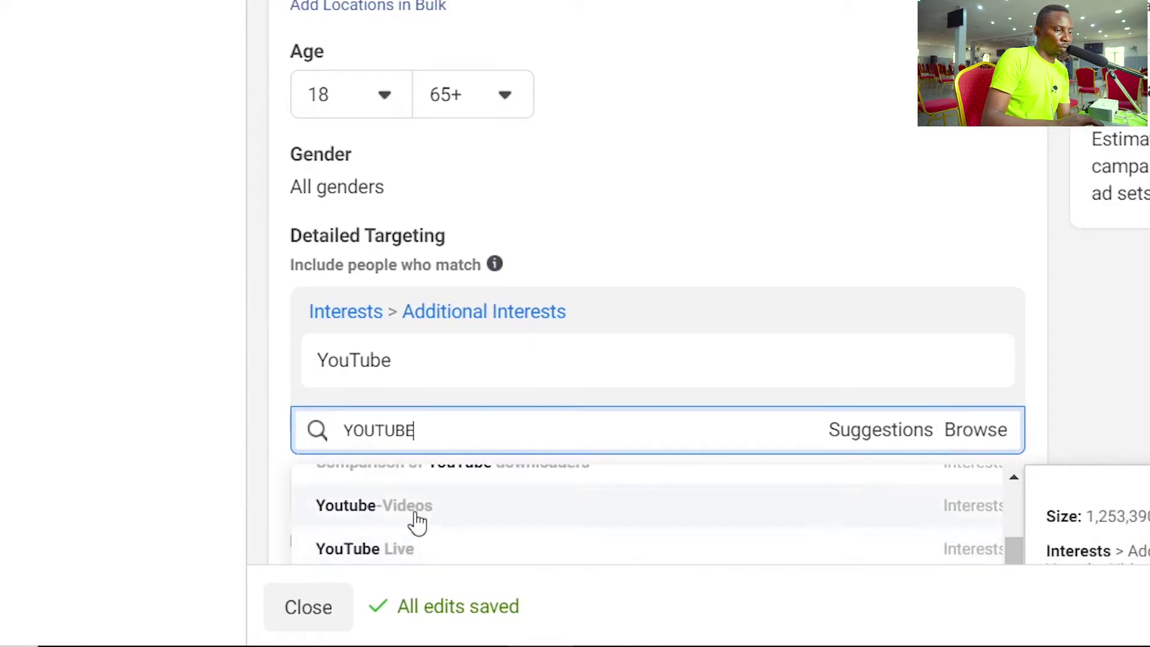
{"action": "left_click", "coordinate": [392, 514]}
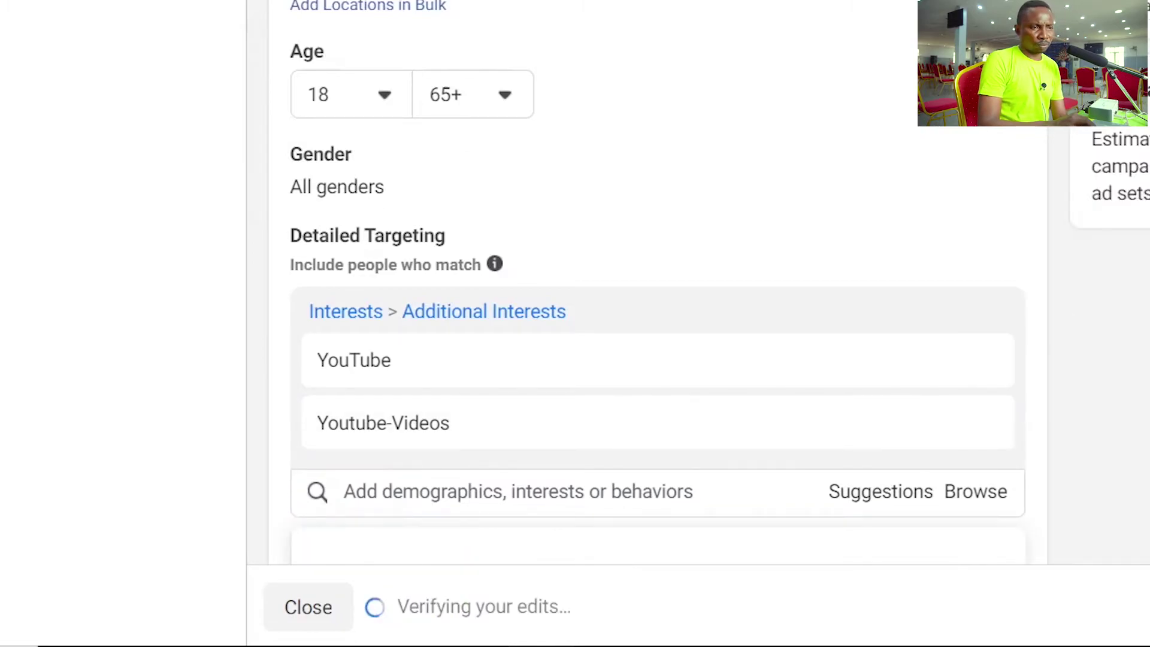
Include the YouTube TV and Video interests in the detailed targeting.
{"action": "scroll", "coordinate": [659, 360], "scroll_direction": "down", "scroll_amount": 5}
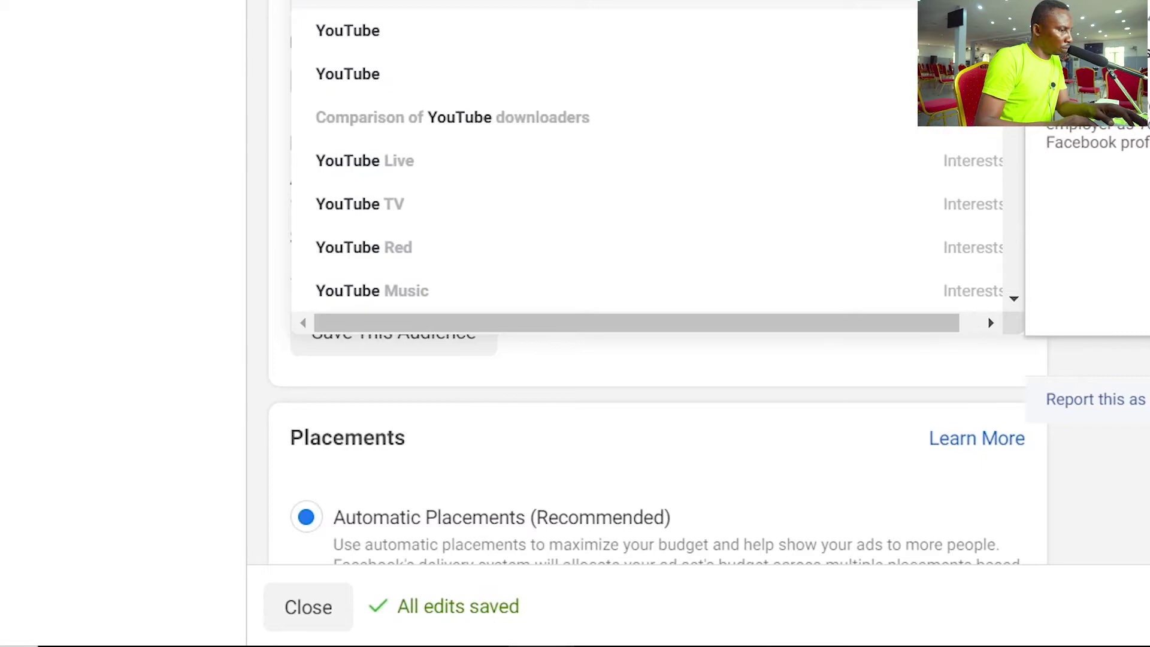
{"action": "left_click", "coordinate": [524, 116]}
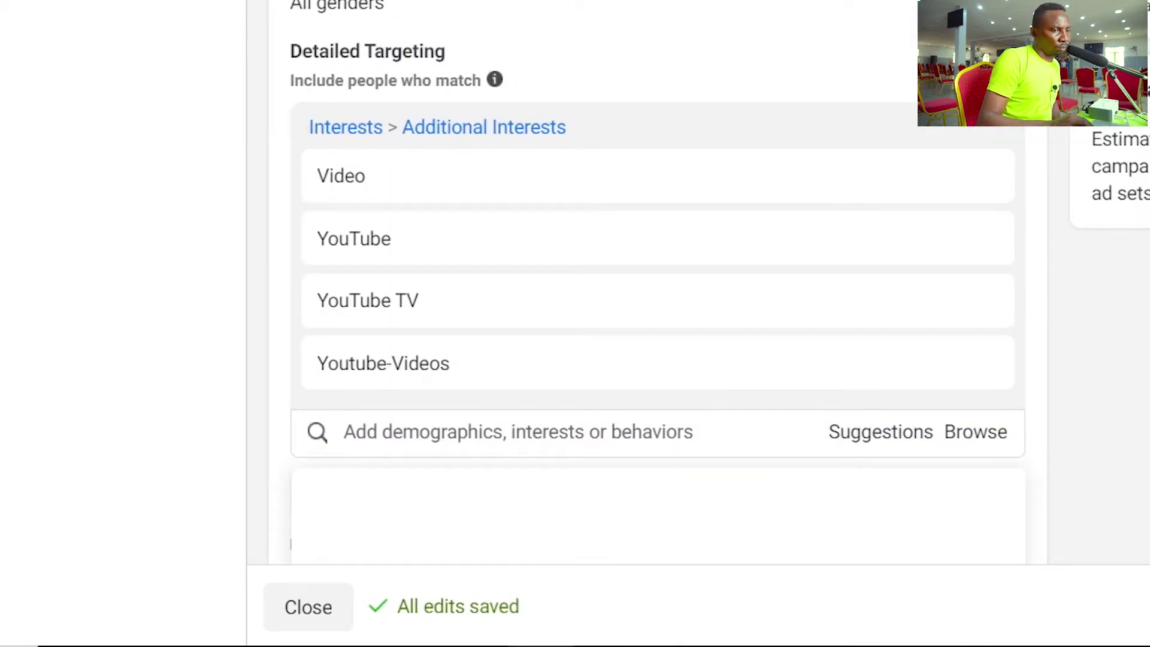
Add an exclusion to the detailed targeting, search for FREELANCE and exclude people with the Freelancer interest.
{"action": "scroll", "coordinate": [580, 161], "scroll_direction": "down", "scroll_amount": 10}
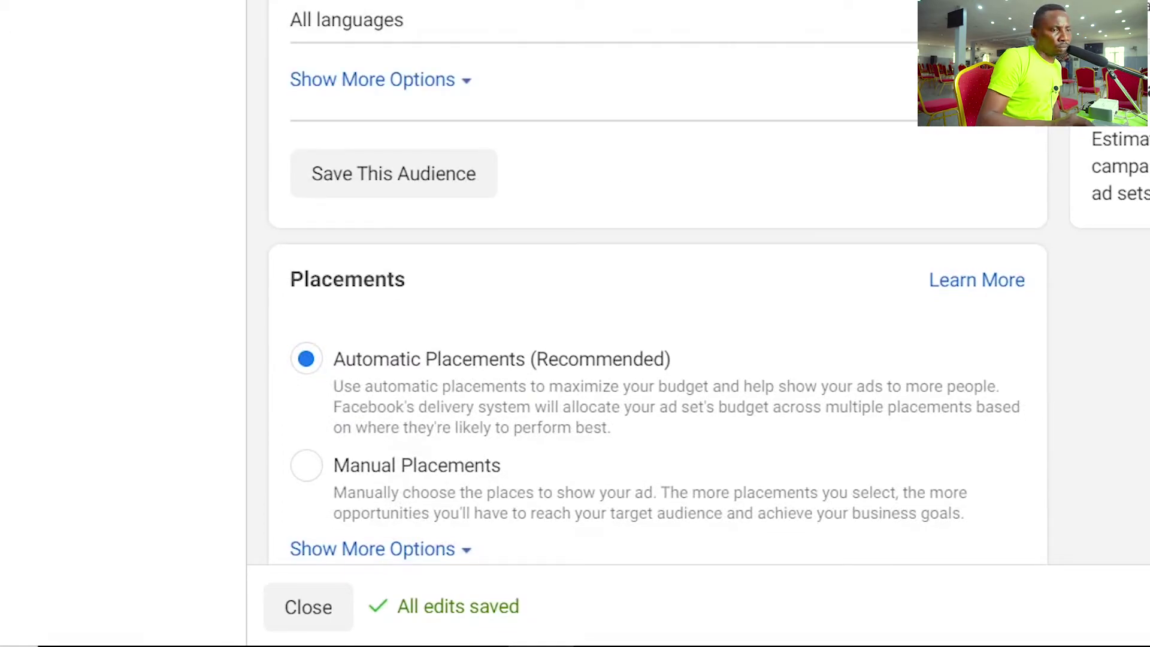
{"action": "scroll", "coordinate": [657, 281], "scroll_direction": "up", "scroll_amount": 7}
{"action": "scroll", "coordinate": [657, 281], "scroll_direction": "down", "scroll_amount": 5}
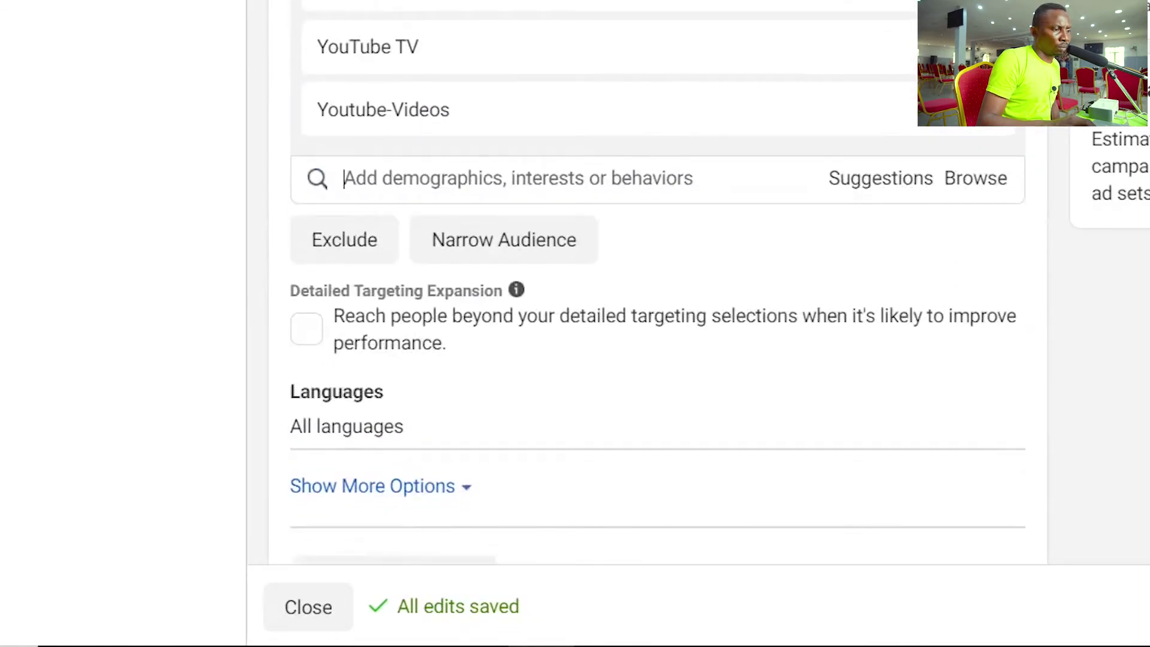
{"action": "scroll", "coordinate": [657, 281], "scroll_direction": "down", "scroll_amount": 3}
{"action": "scroll", "coordinate": [656, 282], "scroll_direction": "up", "scroll_amount": 3}
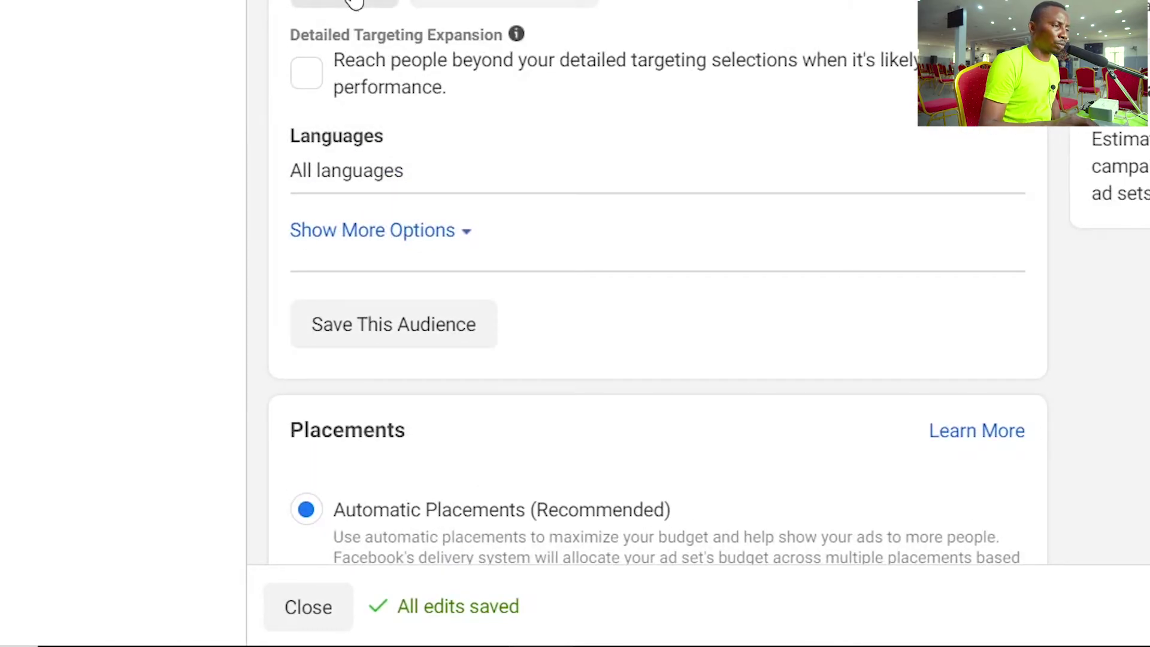
{"action": "scroll", "coordinate": [355, 1], "scroll_direction": "up", "scroll_amount": 3}
{"action": "left_click", "coordinate": [385, 74]}
{"action": "type", "text": "FREELANCE"}
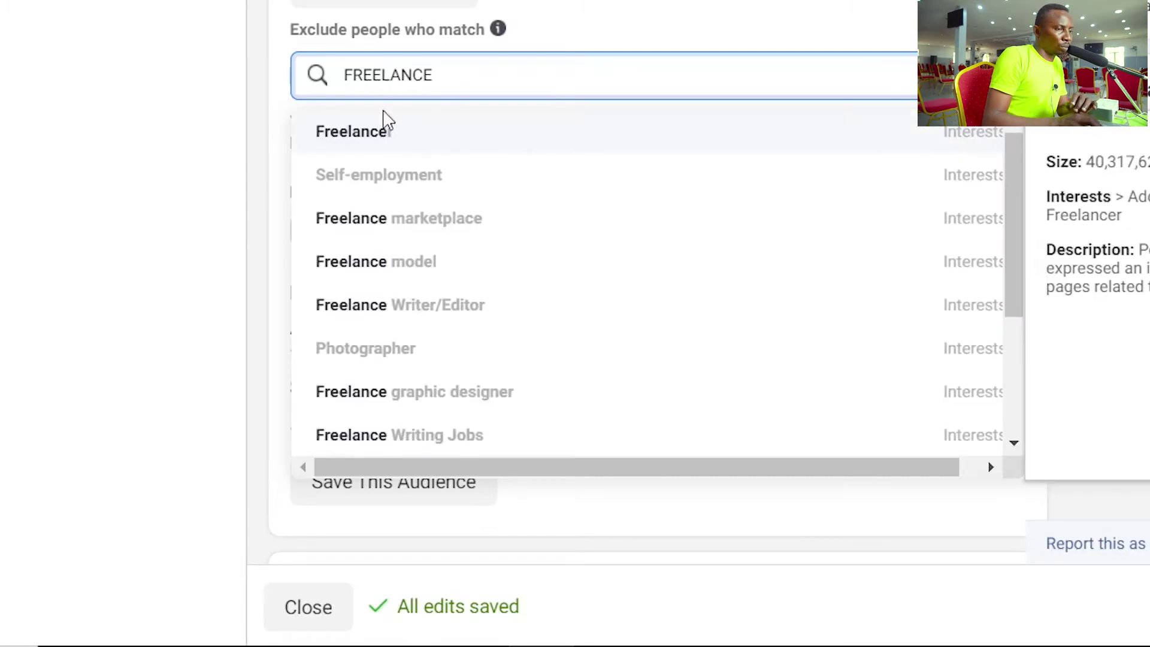
{"action": "left_click", "coordinate": [405, 142]}
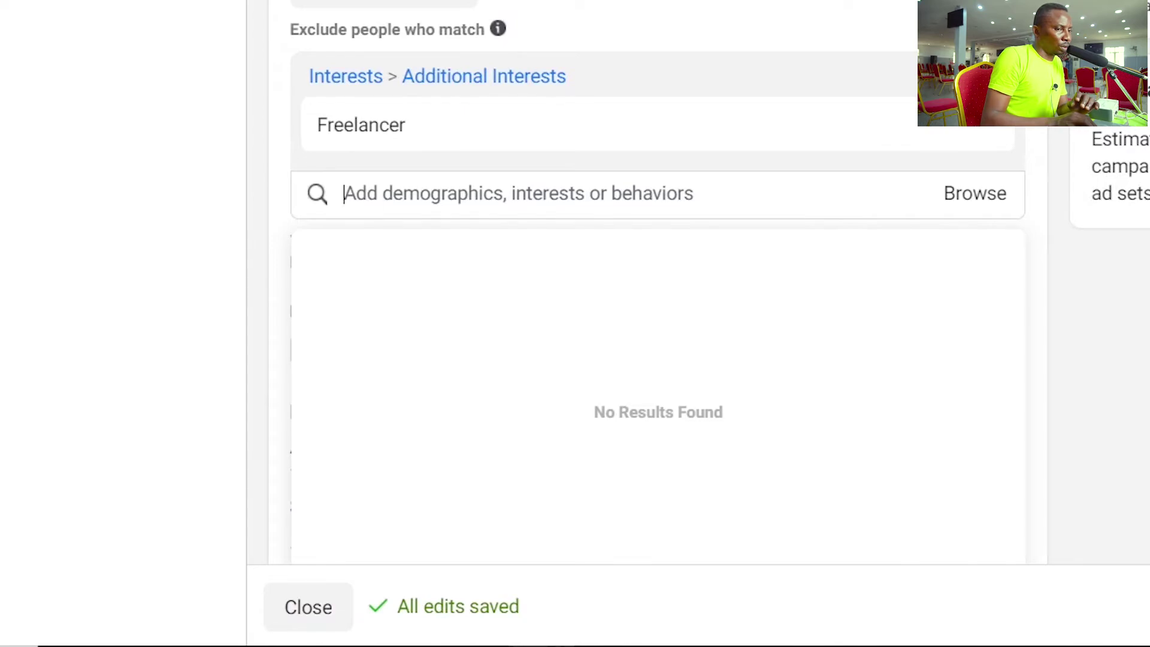
Turn on detailed targeting expansion to reach people beyond the selections when it is likely to improve performance.
{"action": "scroll", "coordinate": [308, 182], "scroll_direction": "down", "scroll_amount": 6}
{"action": "scroll", "coordinate": [308, 182], "scroll_direction": "up", "scroll_amount": 4}
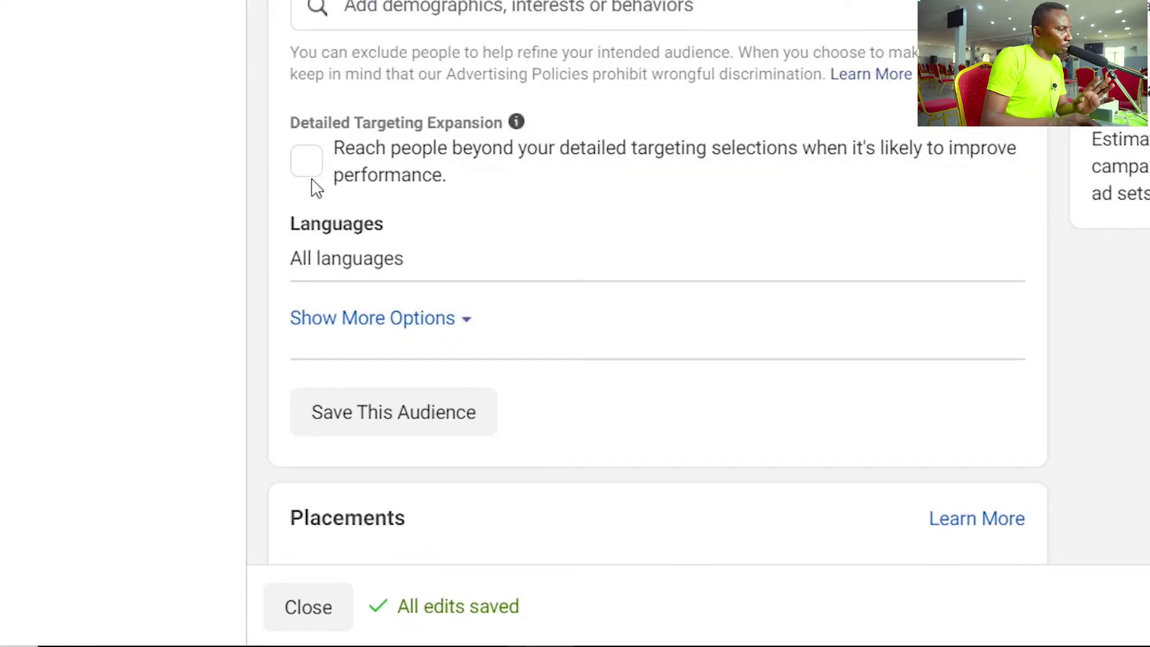
{"action": "left_click", "coordinate": [308, 164]}
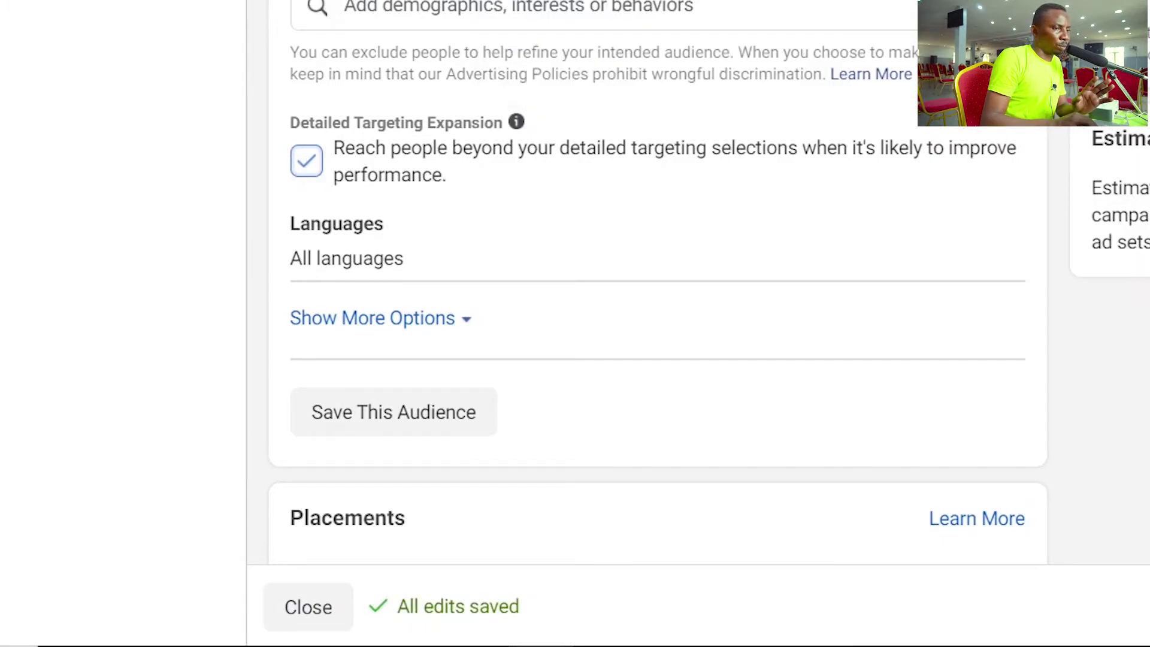
{"action": "mouse_move", "coordinate": [1048, 90]}
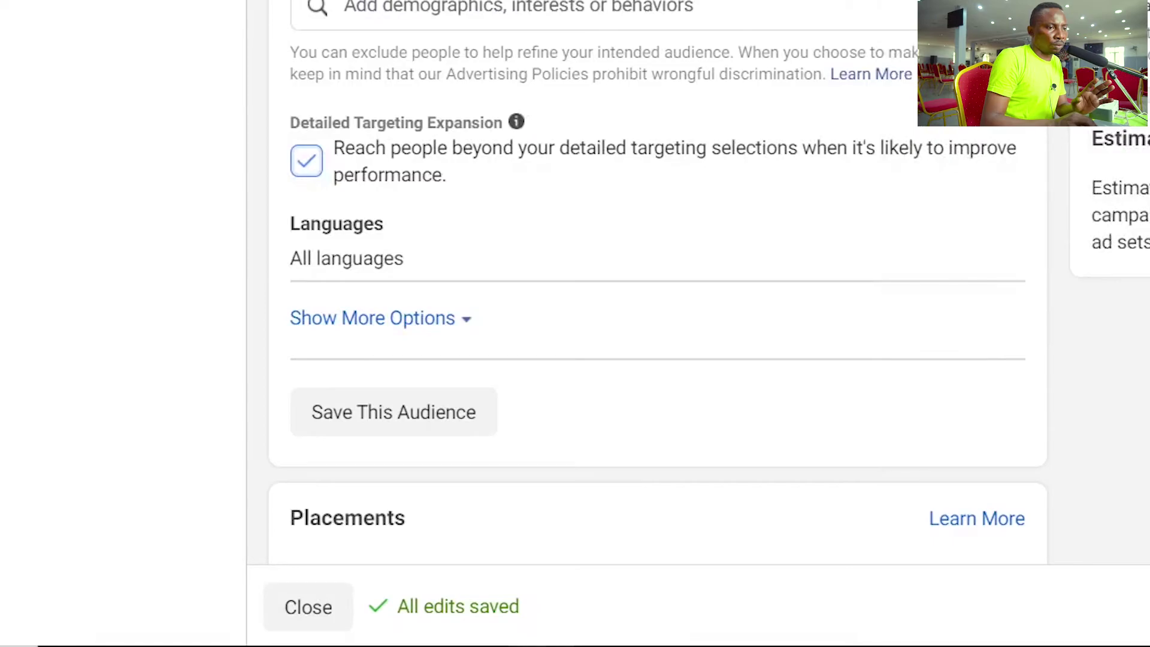
Switch the ad set from automatic to manual placements and review the available platforms and placements.
{"action": "scroll", "coordinate": [658, 299], "scroll_direction": "down", "scroll_amount": 3}
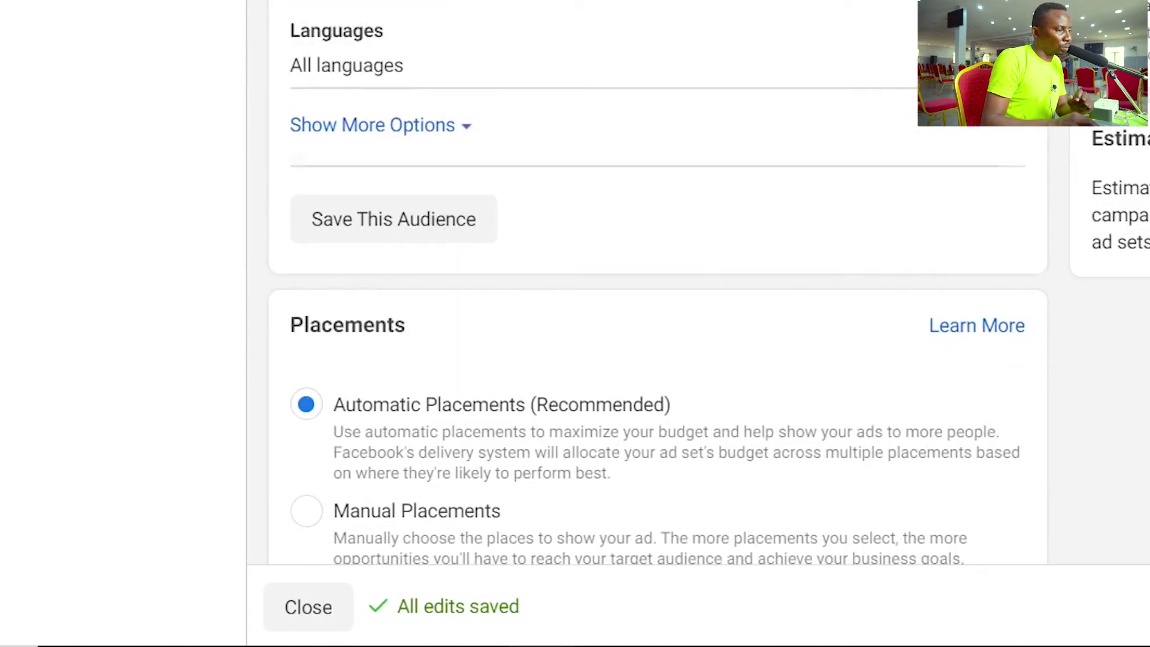
{"action": "scroll", "coordinate": [659, 299], "scroll_direction": "down", "scroll_amount": 2}
{"action": "scroll", "coordinate": [659, 299], "scroll_direction": "up", "scroll_amount": 15}
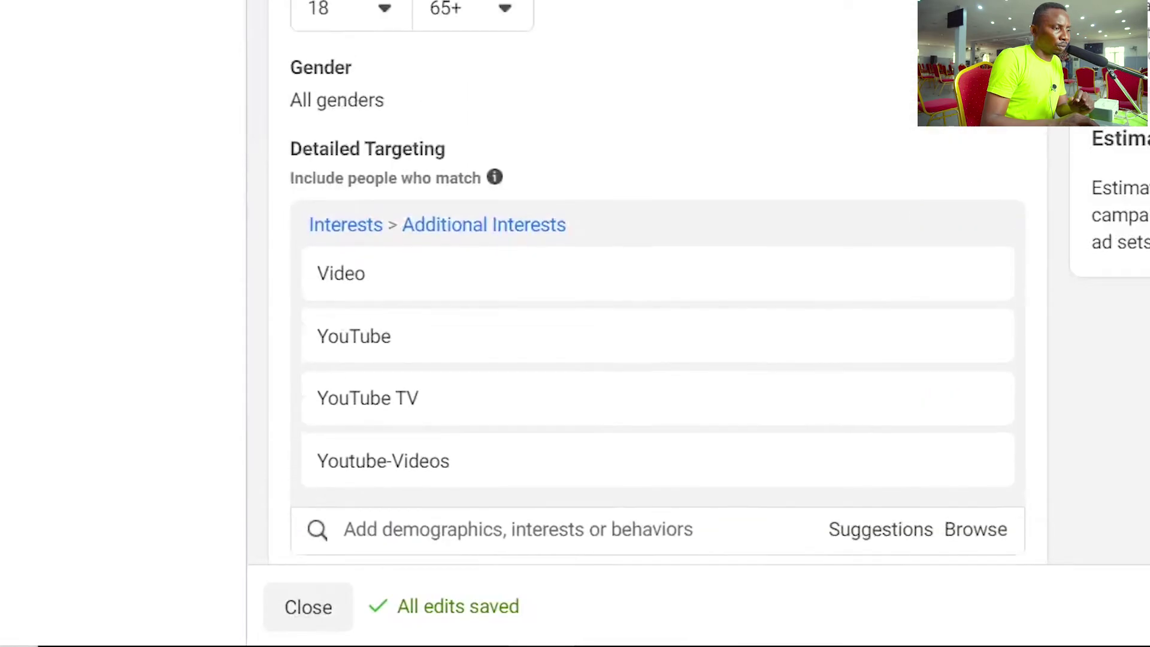
{"action": "scroll", "coordinate": [658, 299], "scroll_direction": "down", "scroll_amount": 15}
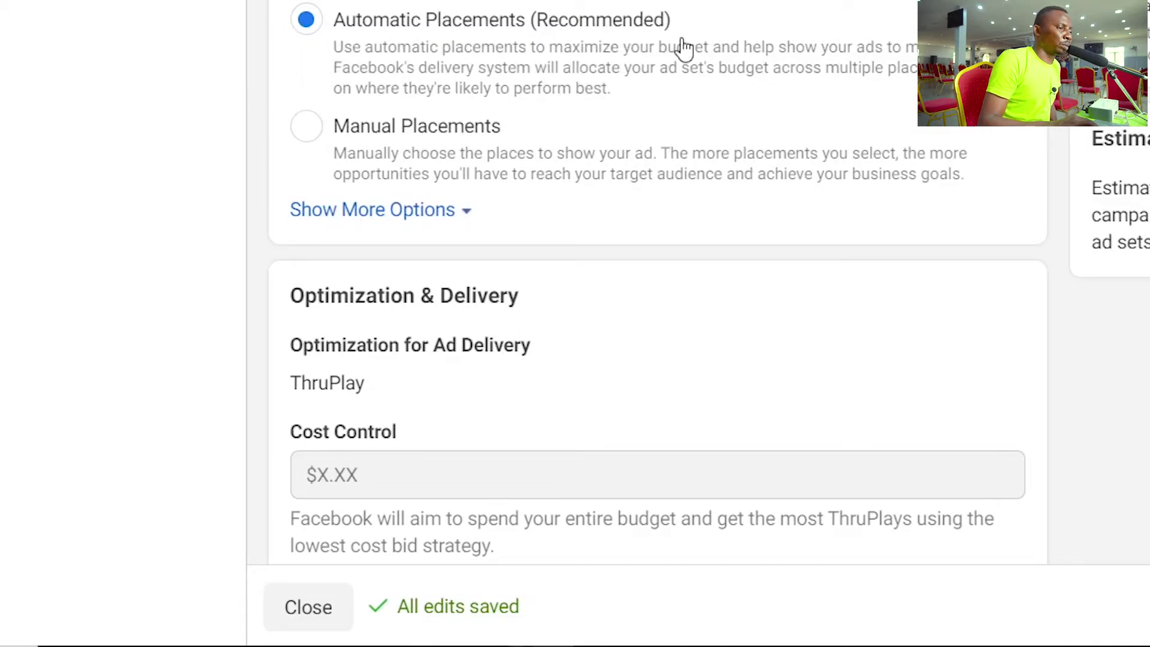
{"action": "left_click", "coordinate": [306, 135]}
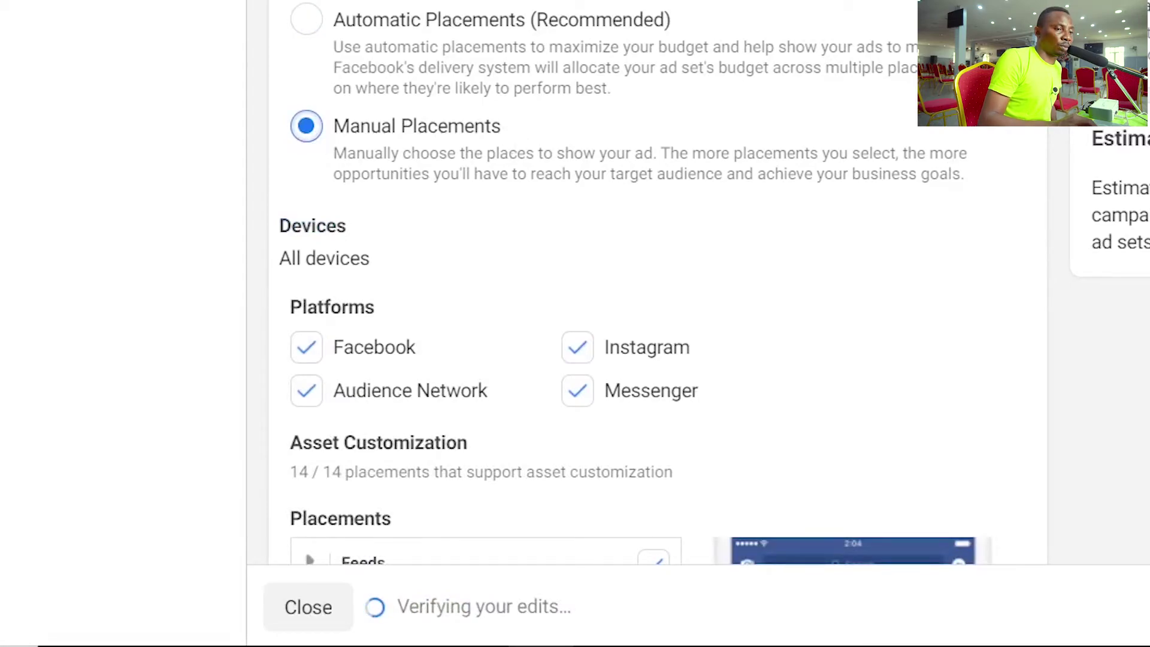
{"action": "scroll", "coordinate": [523, 33], "scroll_direction": "down", "scroll_amount": 10}
{"action": "scroll", "coordinate": [522, 33], "scroll_direction": "up", "scroll_amount": 5}
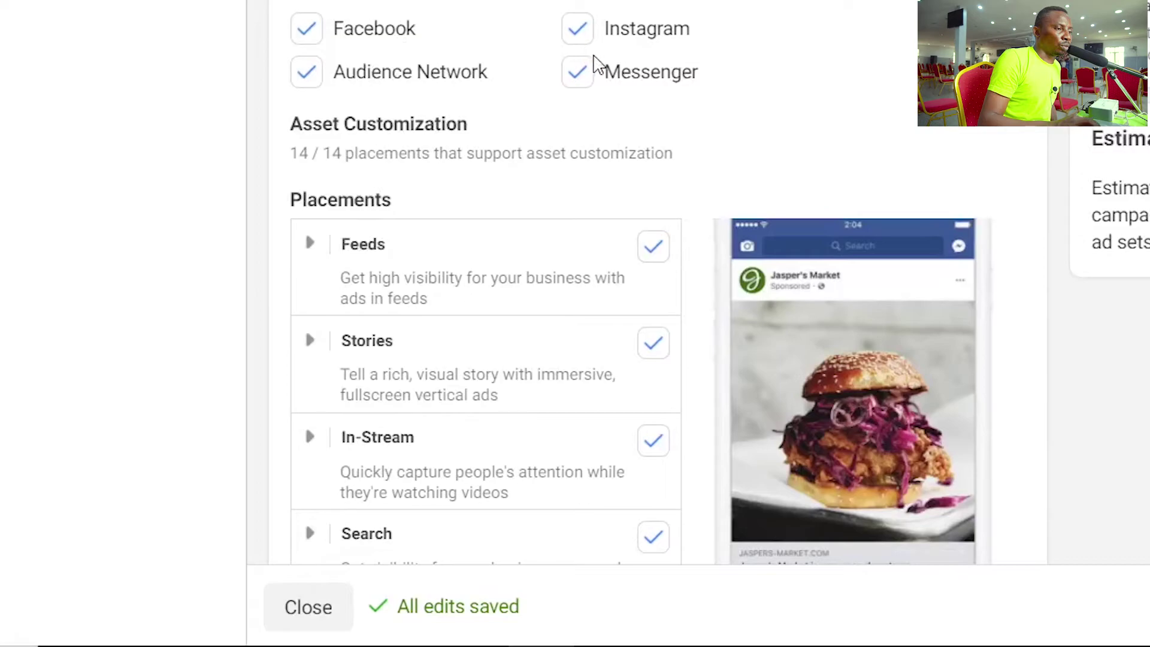
Deselect the Messenger, Facebook and Audience Network platforms so that only Instagram is used for the placements.
{"action": "left_click", "coordinate": [579, 79]}
{"action": "left_click", "coordinate": [304, 33]}
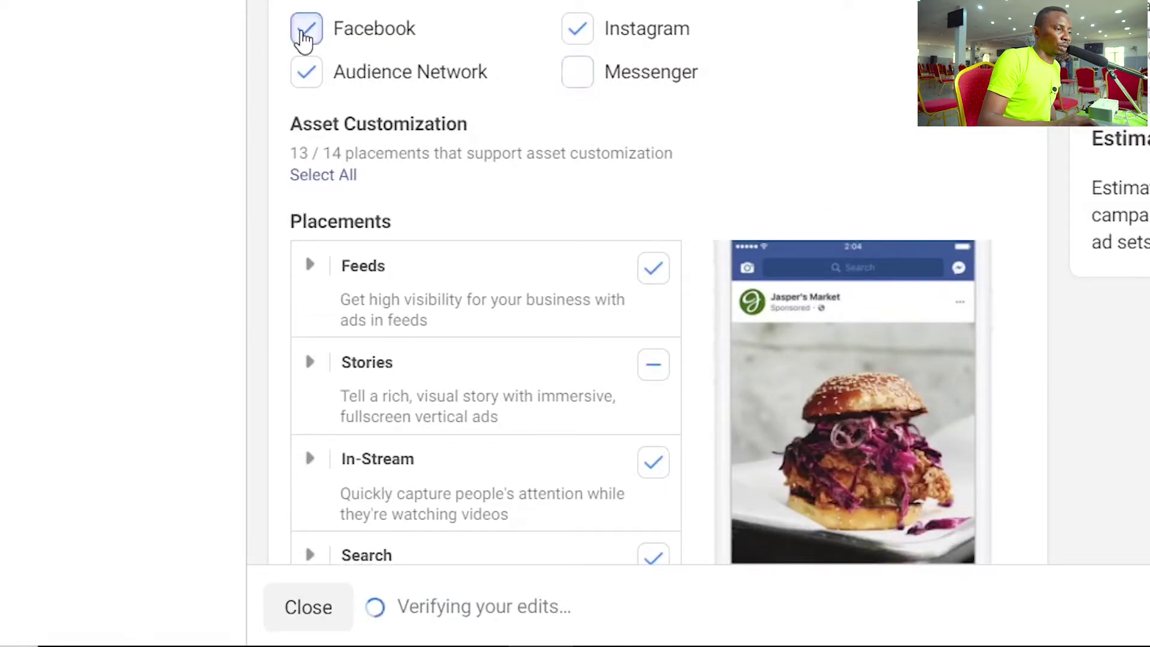
{"action": "left_click", "coordinate": [308, 77]}
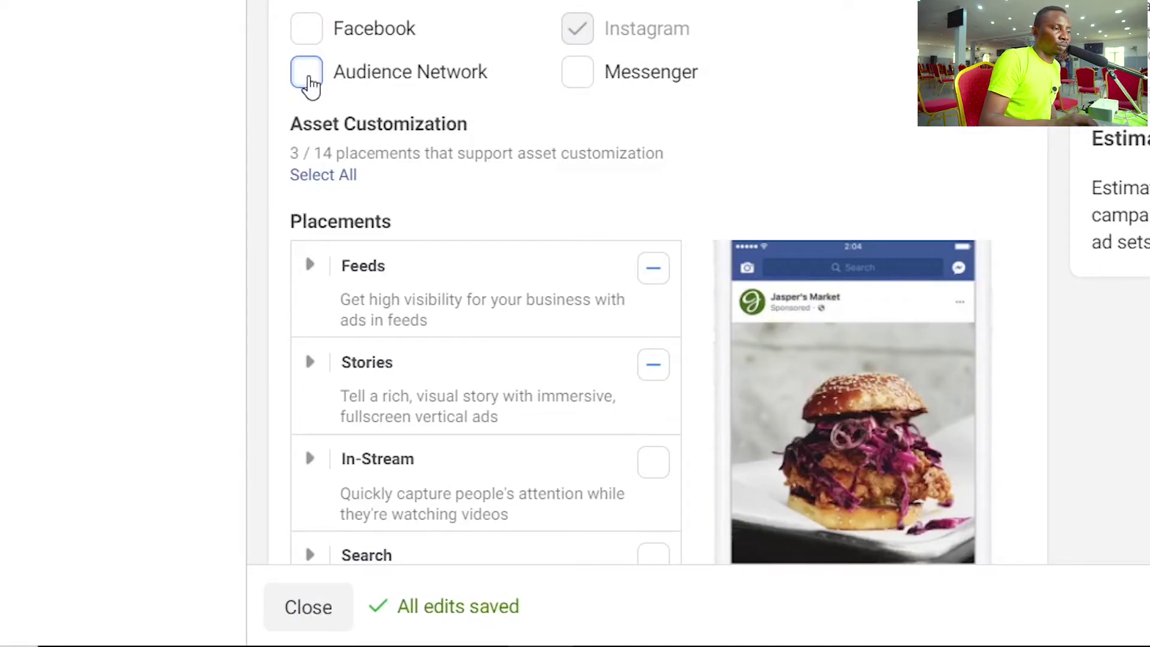
{"action": "left_click", "coordinate": [308, 31]}
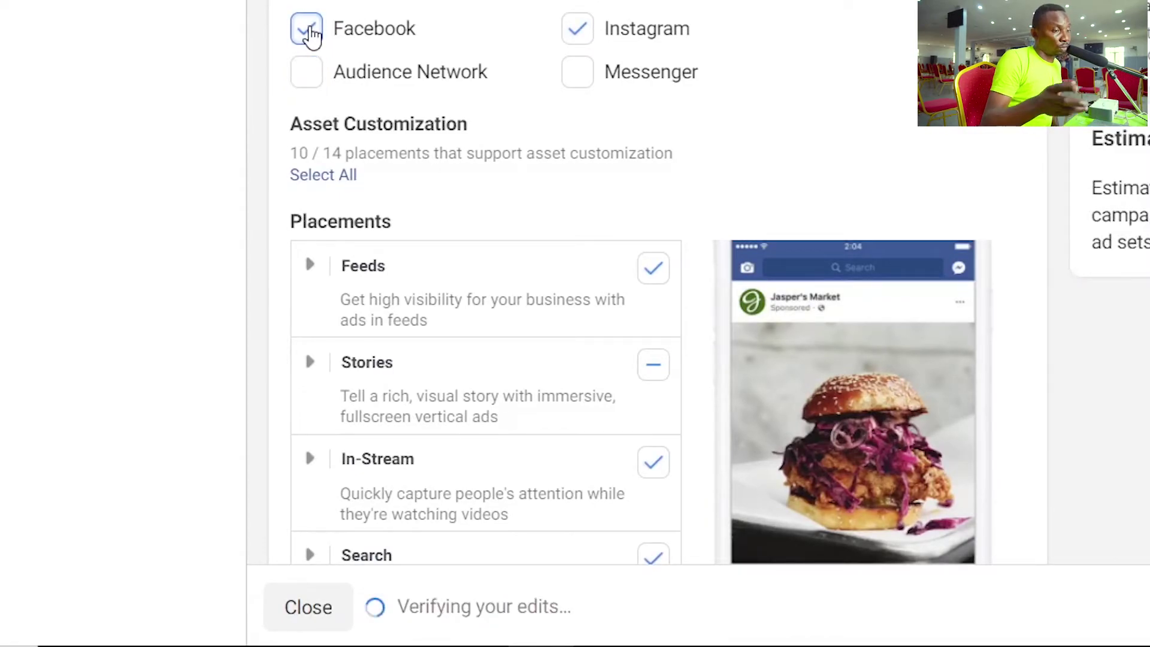
{"action": "left_click", "coordinate": [308, 30]}
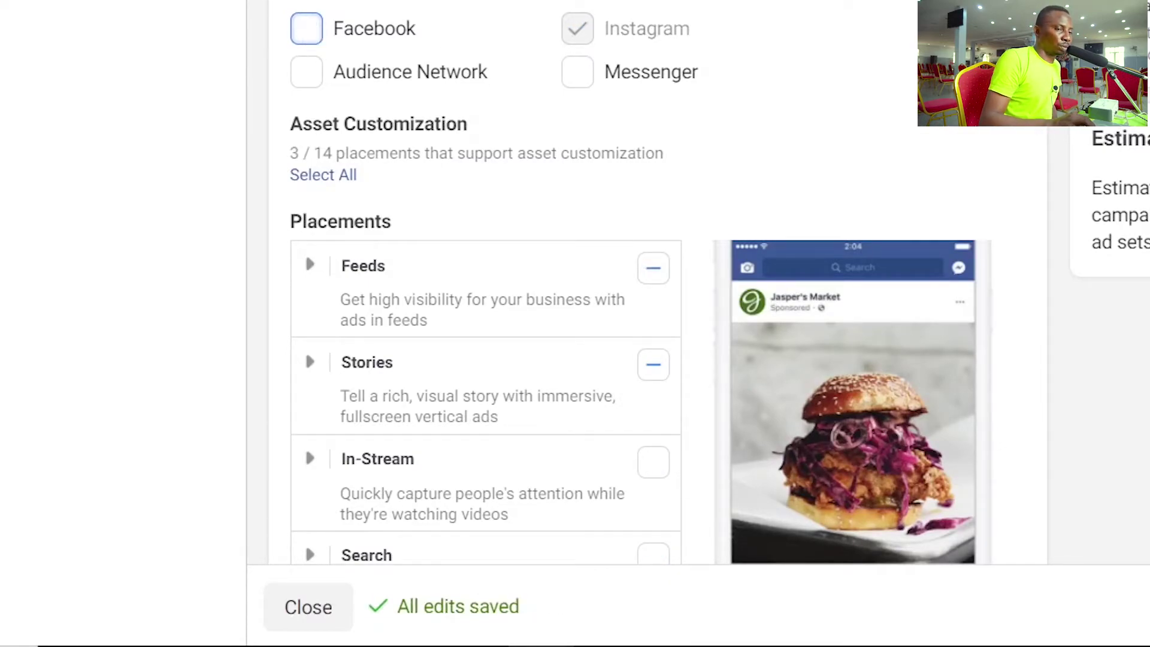
Try the In-Stream placement and select the Search placement for the ad set.
{"action": "scroll", "coordinate": [306, 253], "scroll_direction": "down", "scroll_amount": 8}
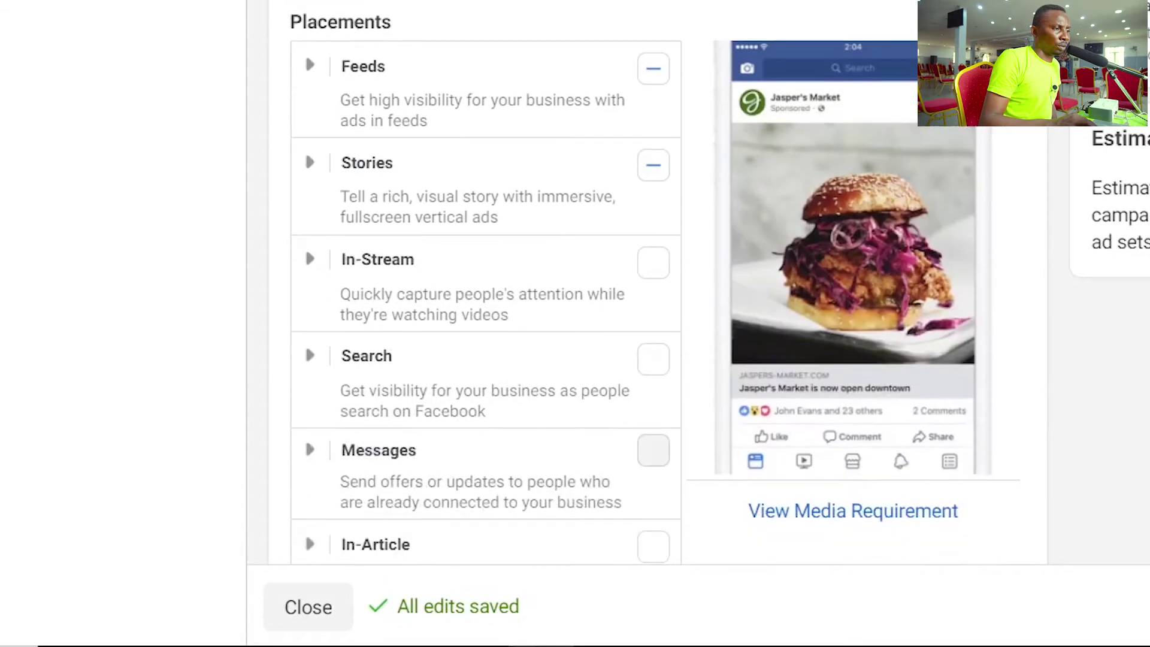
{"action": "scroll", "coordinate": [306, 253], "scroll_direction": "up", "scroll_amount": 6}
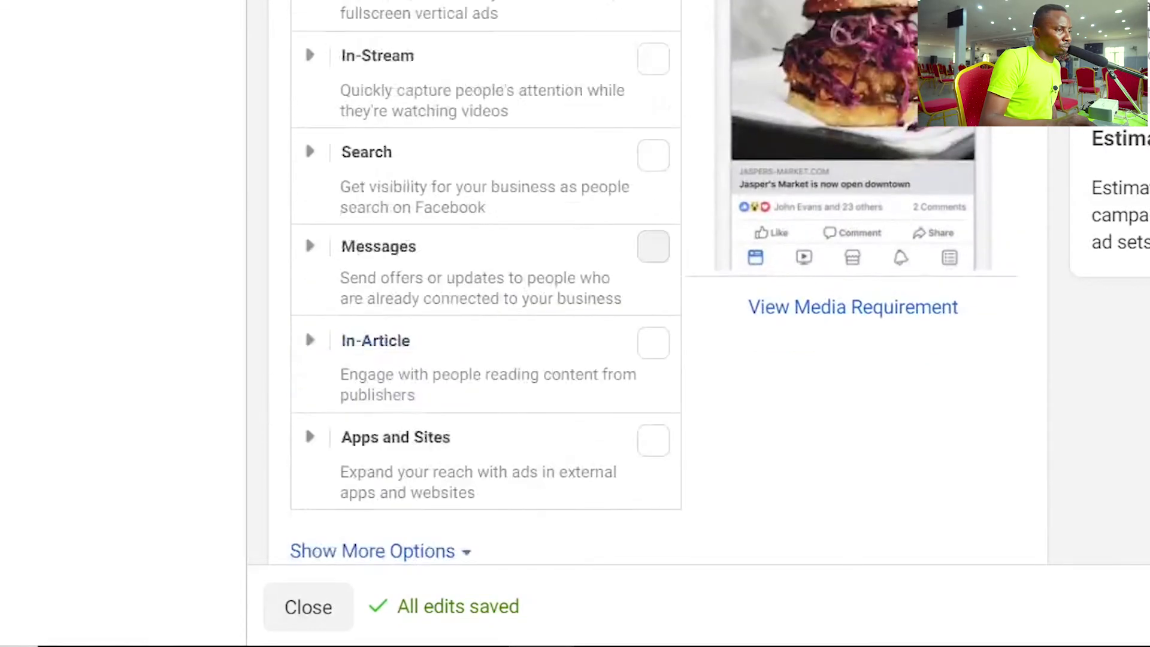
{"action": "scroll", "coordinate": [306, 253], "scroll_direction": "down", "scroll_amount": 1}
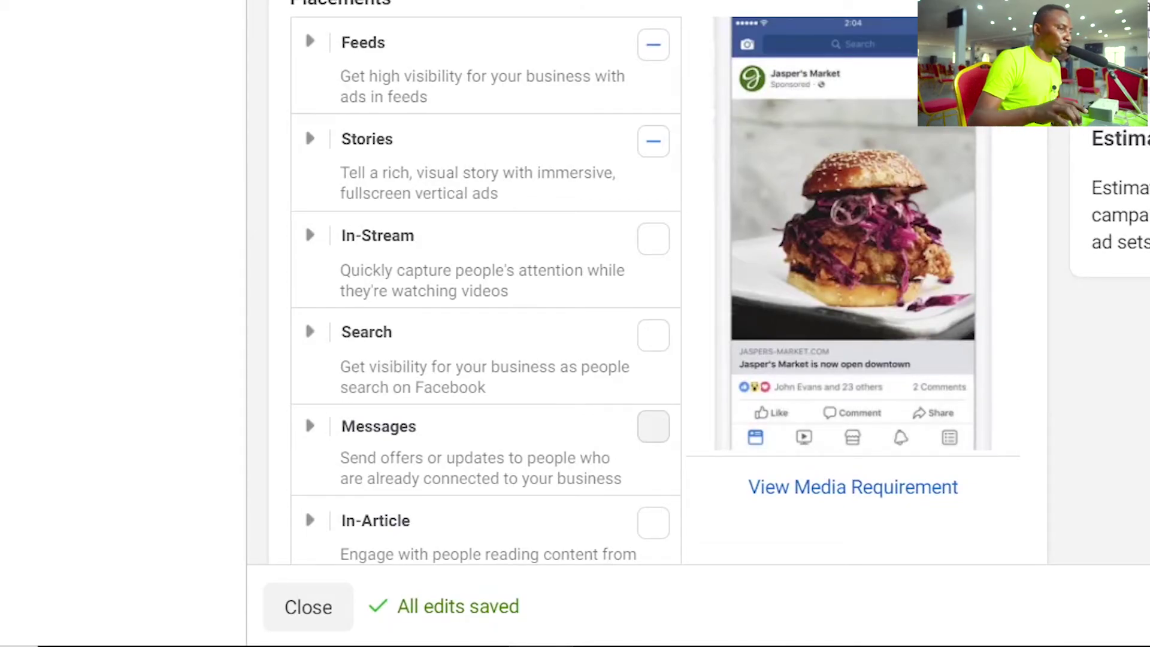
{"action": "mouse_move", "coordinate": [526, 48]}
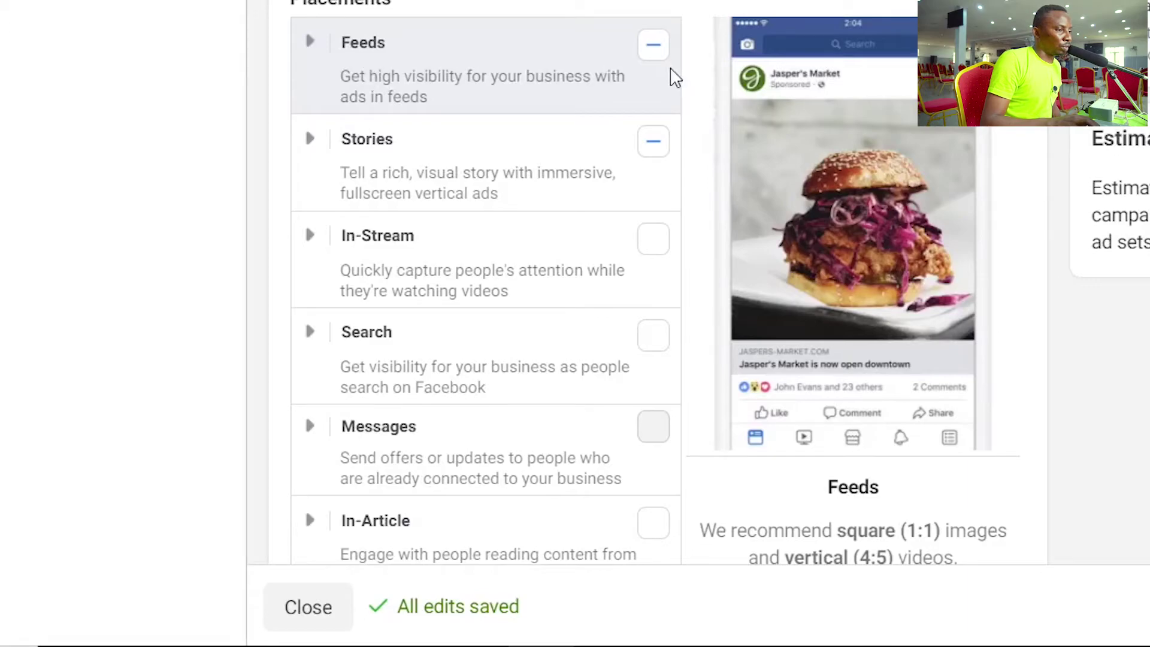
{"action": "left_click", "coordinate": [659, 242]}
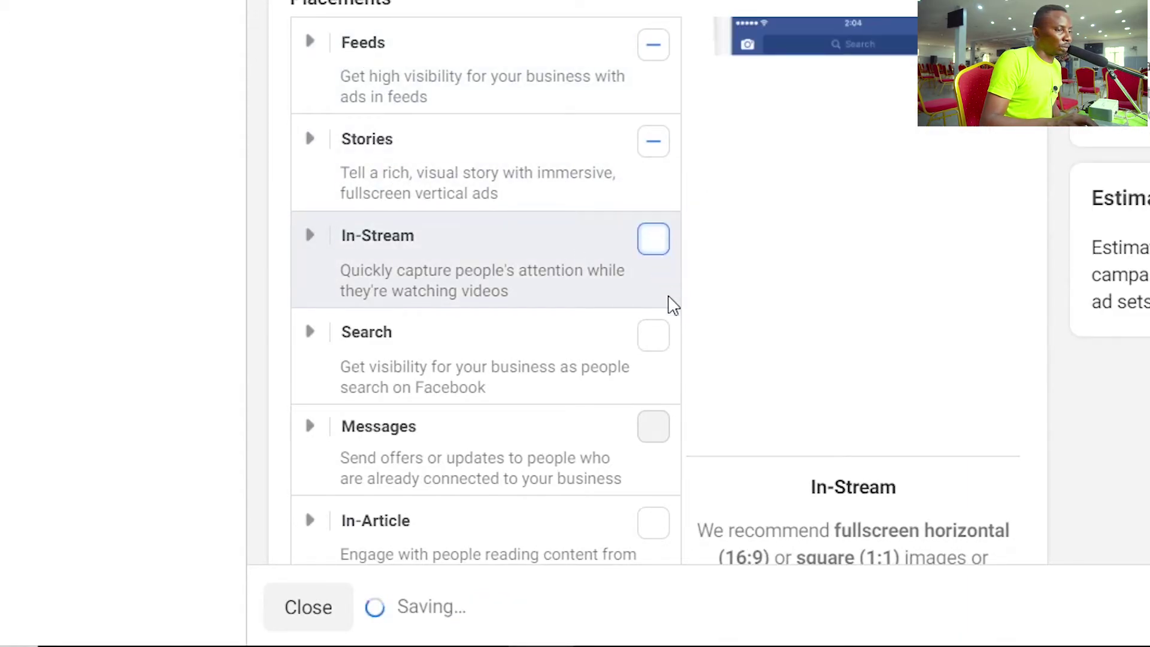
{"action": "left_click", "coordinate": [654, 338]}
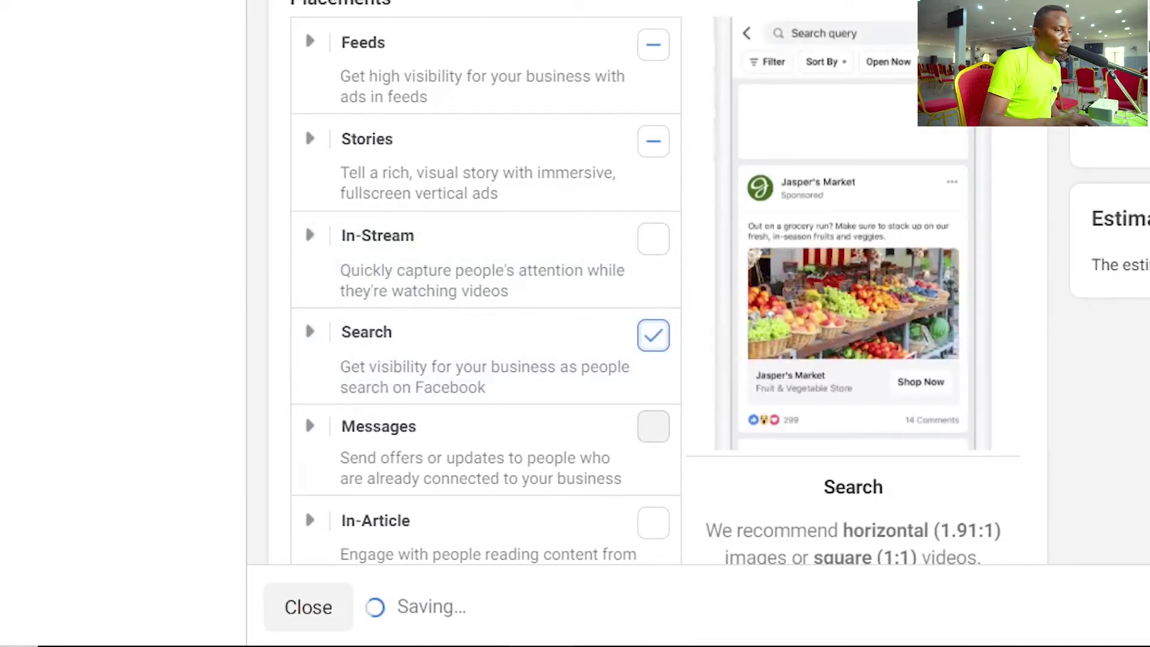
Review the remaining ad set placements, then the ad's Facebook Page, Instagram account and ad setup options.
{"action": "scroll", "coordinate": [730, 216], "scroll_direction": "down", "scroll_amount": 5}
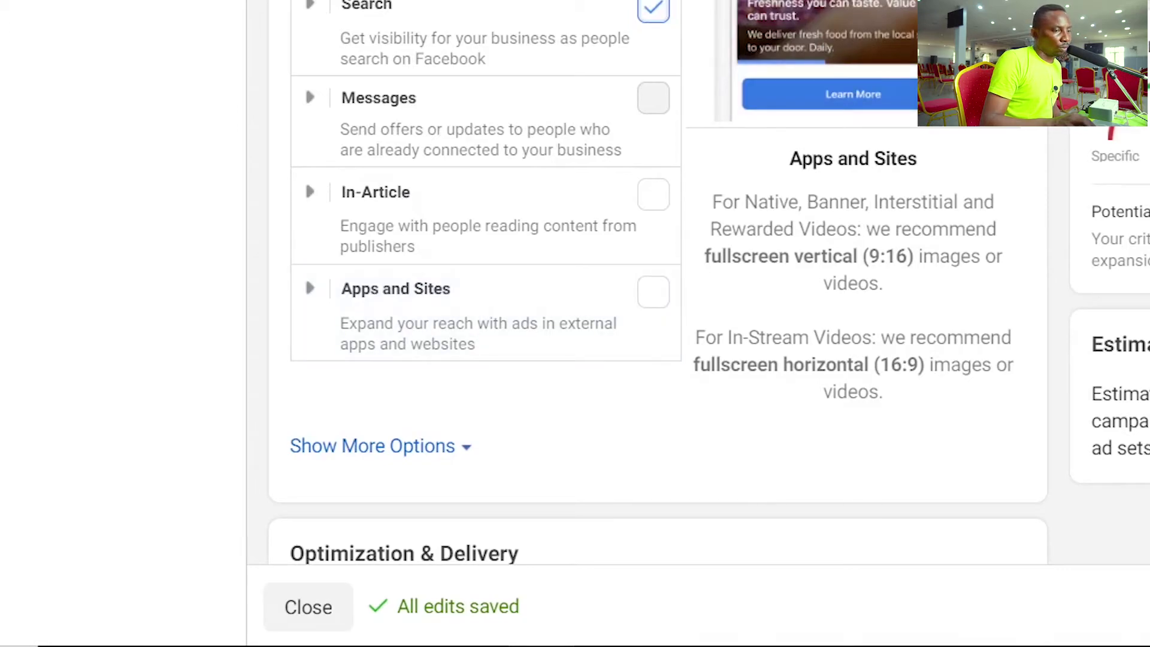
{"action": "scroll", "coordinate": [485, 281], "scroll_direction": "up", "scroll_amount": 8}
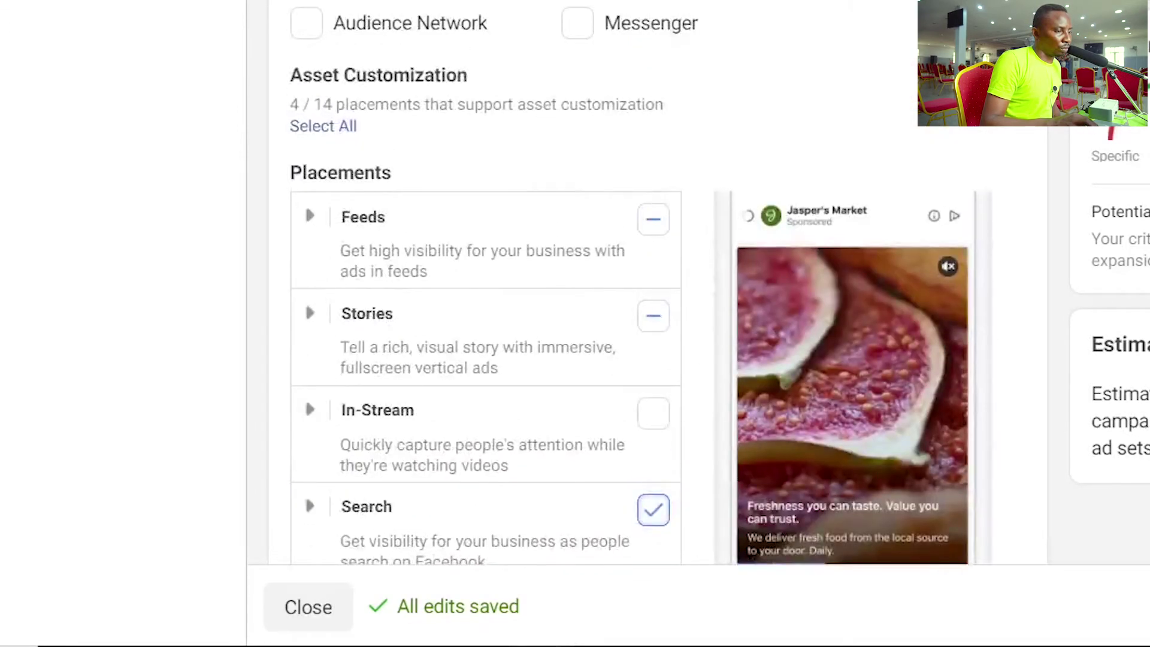
{"action": "scroll", "coordinate": [485, 282], "scroll_direction": "down", "scroll_amount": 6}
{"action": "scroll", "coordinate": [302, 204], "scroll_direction": "down", "scroll_amount": 5}
{"action": "scroll", "coordinate": [303, 203], "scroll_direction": "up", "scroll_amount": 3}
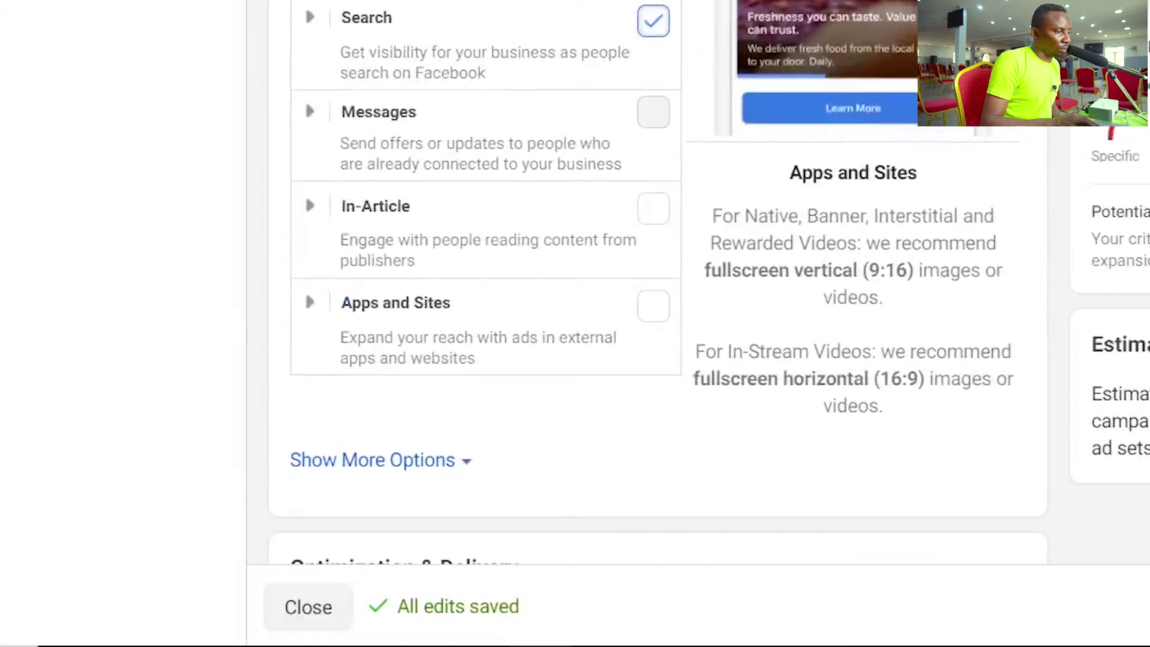
{"action": "scroll", "coordinate": [305, 99], "scroll_direction": "down", "scroll_amount": 6}
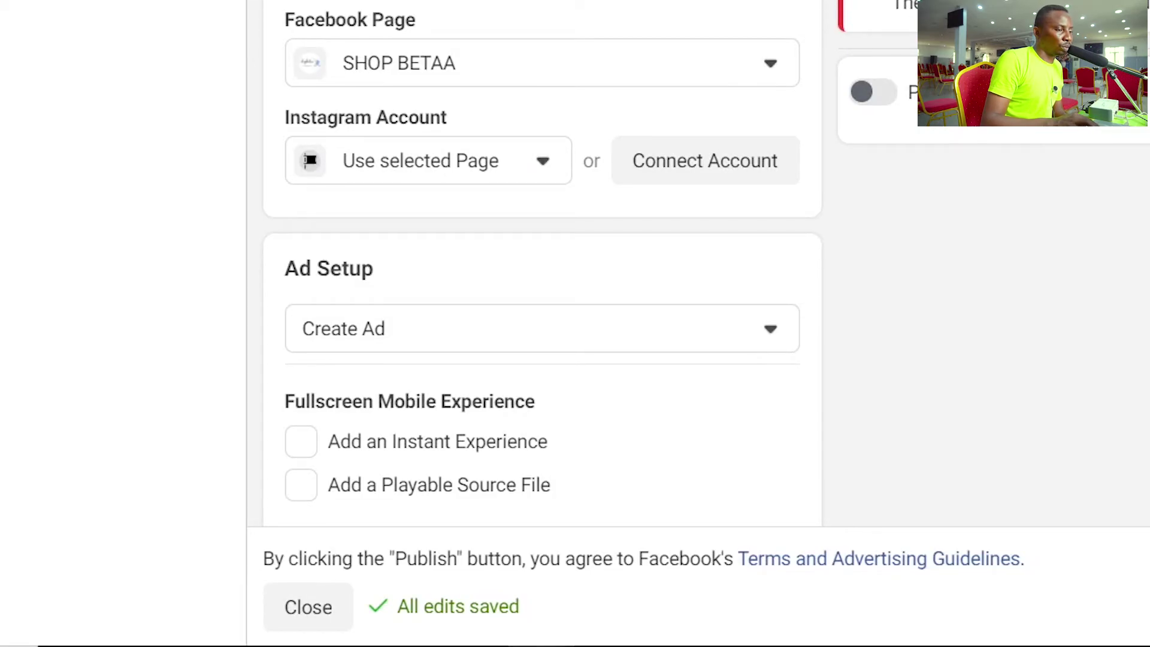
{"action": "scroll", "coordinate": [541, 269], "scroll_direction": "down", "scroll_amount": 7}
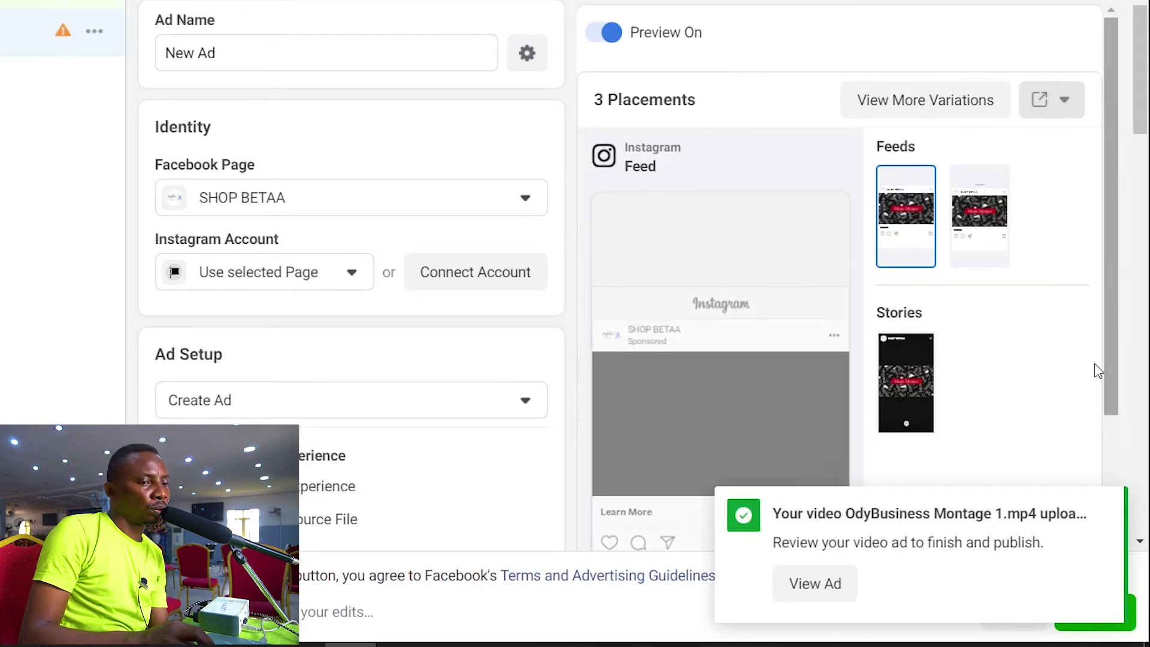
Dismiss the video upload notification and publish the campaign together with its ad set and ad.
{"action": "left_click", "coordinate": [1102, 509]}
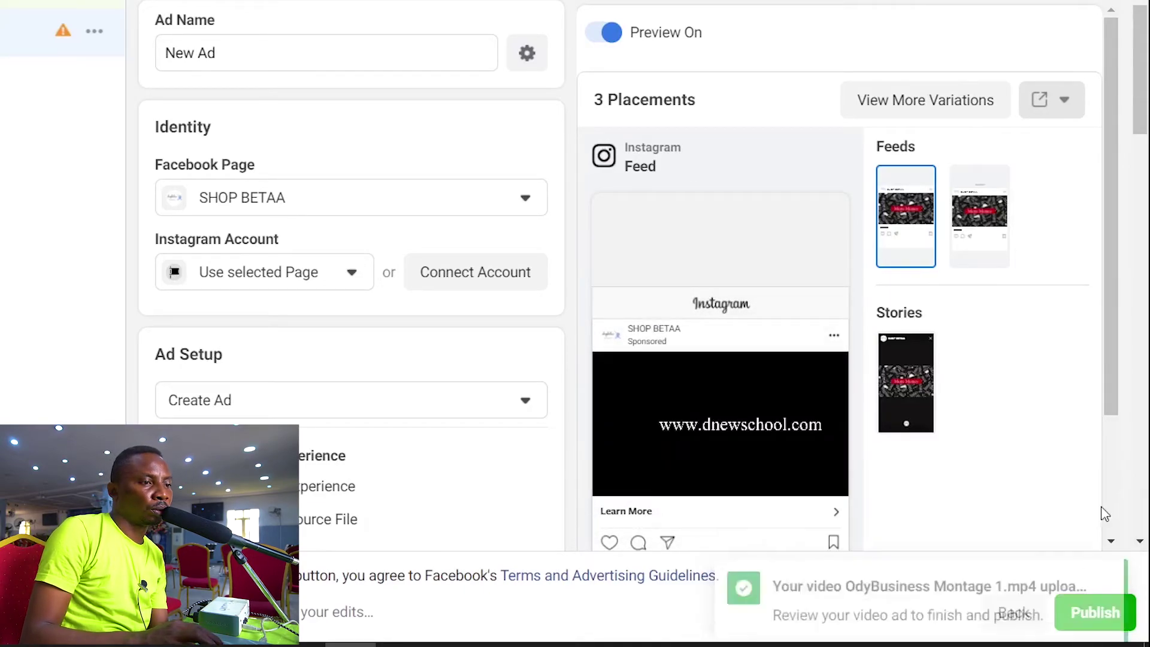
{"action": "left_click", "coordinate": [1100, 617]}
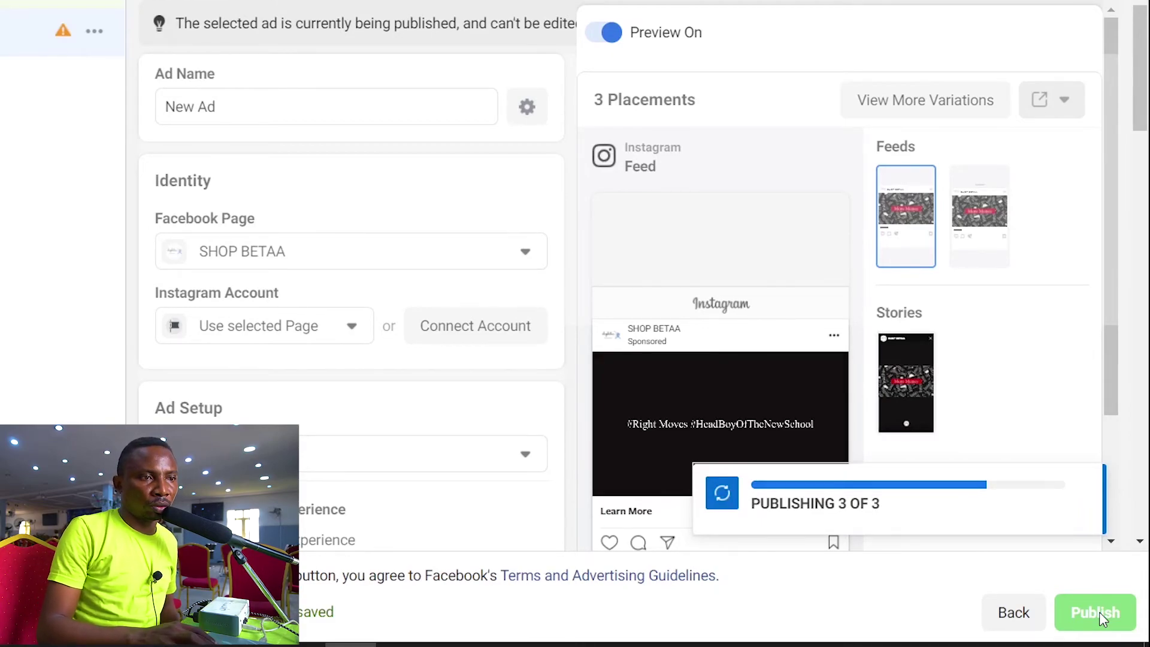
{"action": "left_click_drag", "start_coordinate": [1143, 48], "coordinate": [1146, 21]}
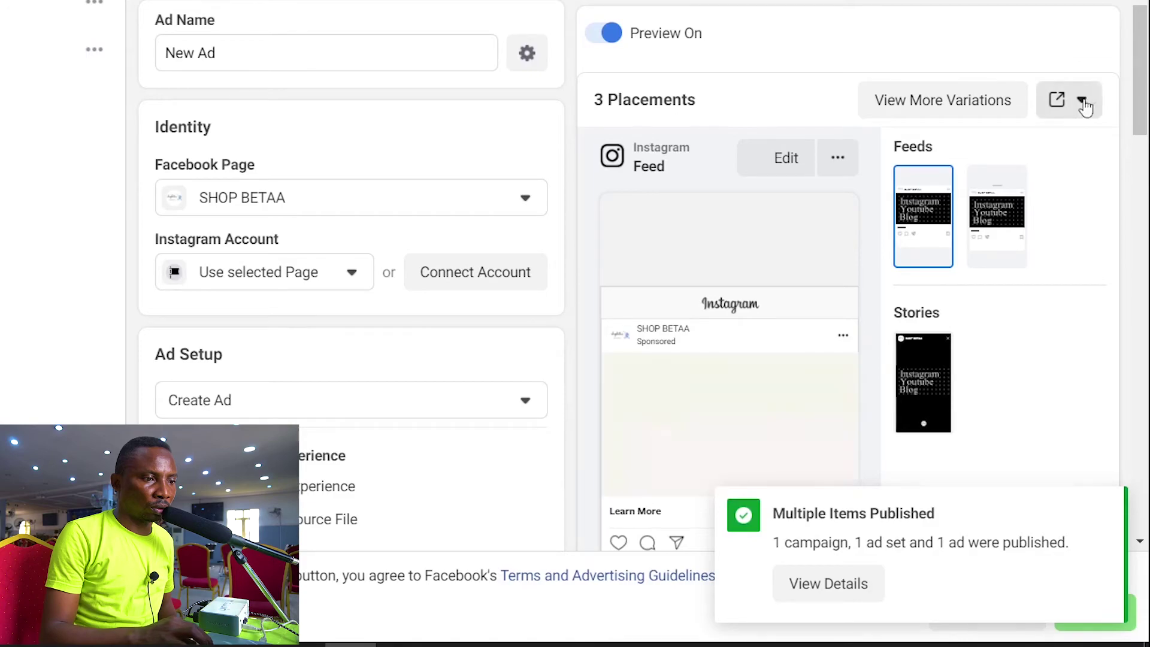
Preview the published video ad in the Instagram Explore and Instagram Stories placements.
{"action": "left_click_drag", "start_coordinate": [1138, 66], "coordinate": [1138, 98]}
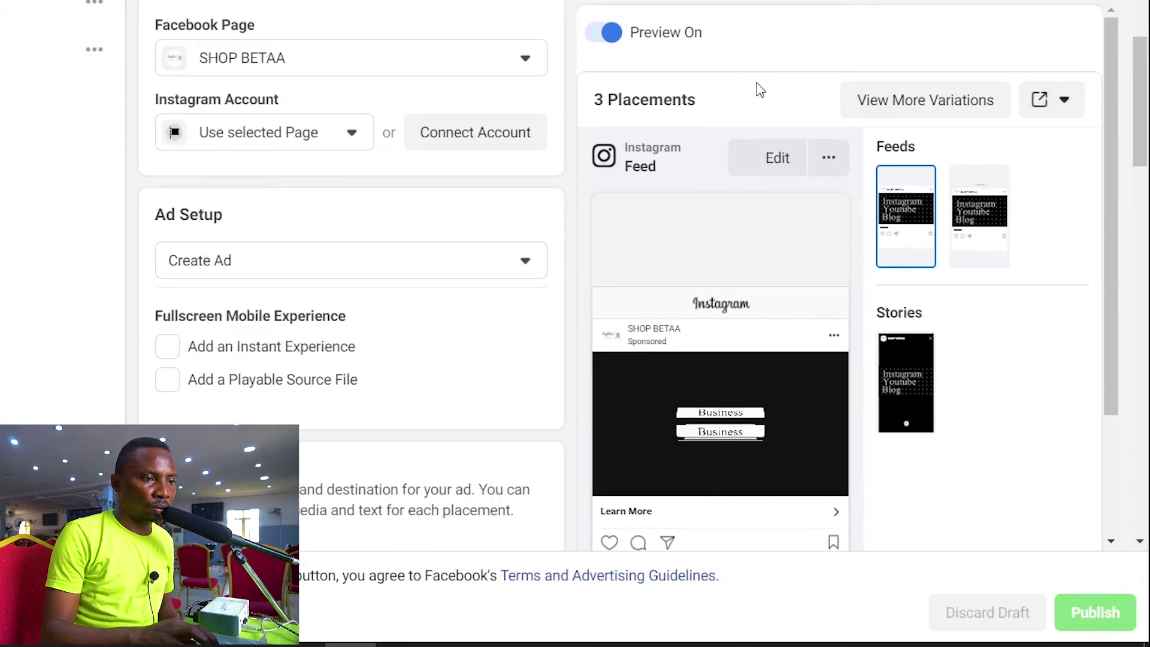
{"action": "left_click", "coordinate": [971, 214]}
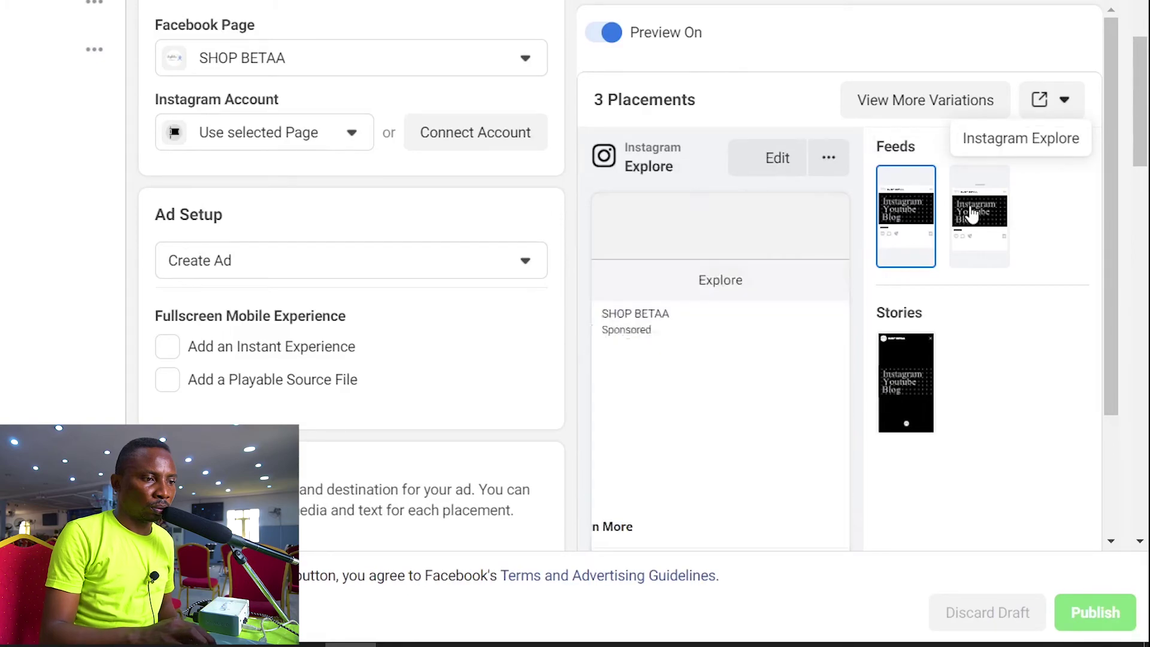
{"action": "left_click", "coordinate": [909, 368]}
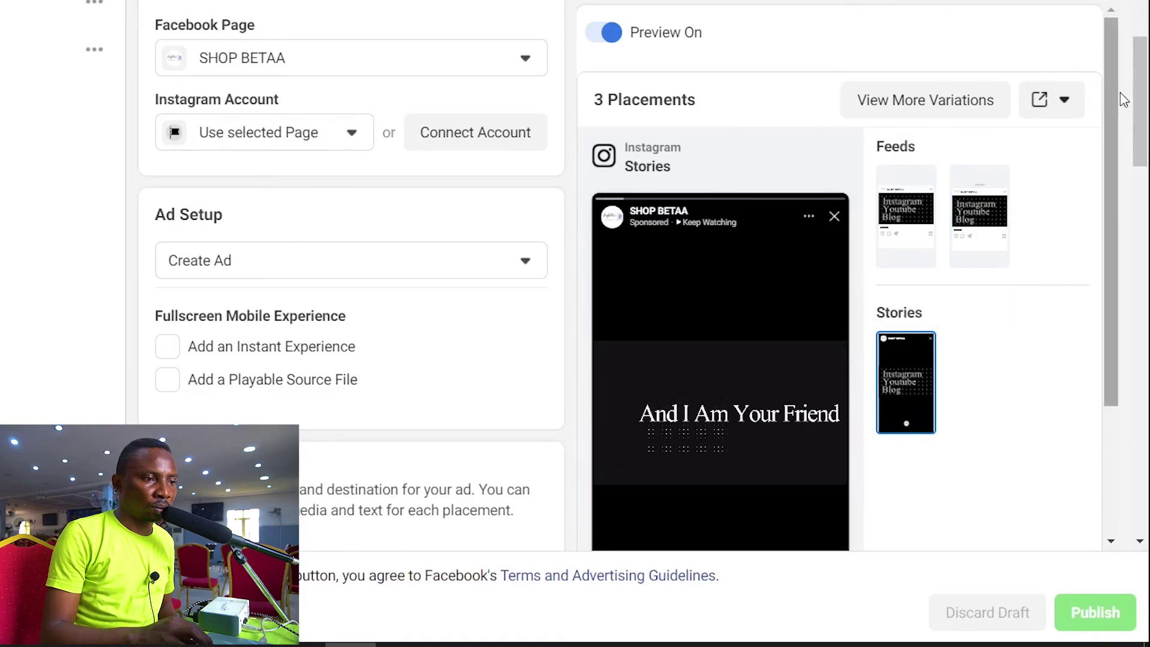
{"action": "scroll", "coordinate": [1143, 96], "scroll_direction": "up", "scroll_amount": 2}
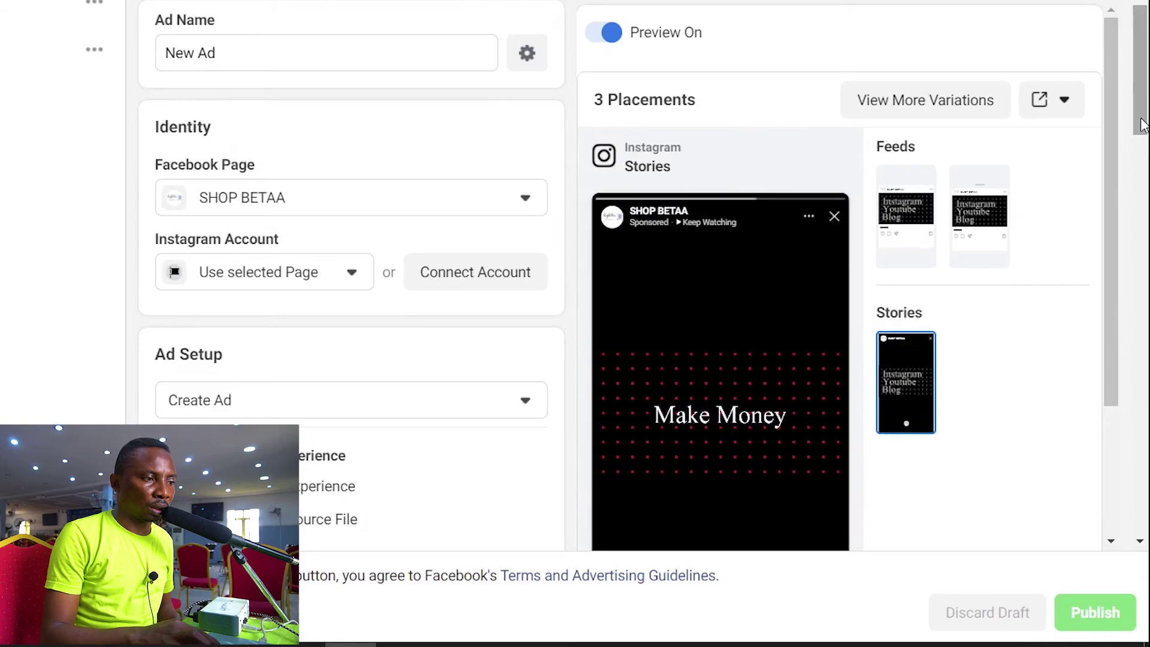
Review the ad's settings down to Tracking, then the CEE DEE VIDEO ad set down to Optimization & Delivery.
{"action": "scroll", "coordinate": [1140, 141], "scroll_direction": "down", "scroll_amount": 1}
{"action": "left_click_drag", "start_coordinate": [1141, 140], "coordinate": [1082, 546]}
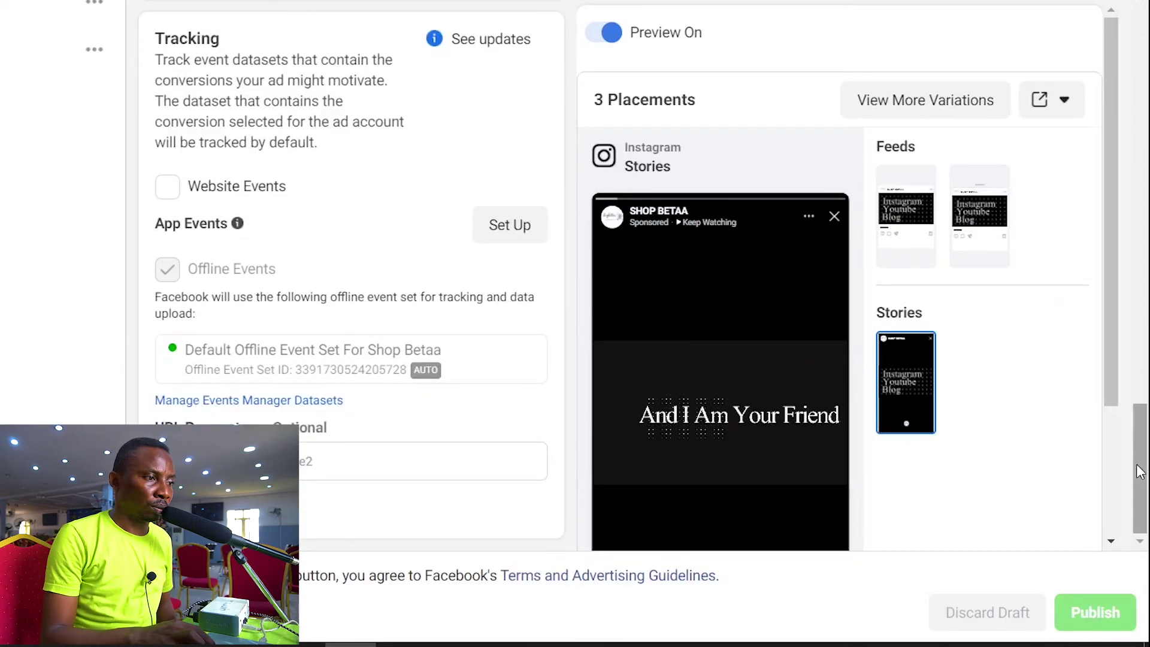
{"action": "left_click_drag", "start_coordinate": [1143, 470], "coordinate": [1143, 27]}
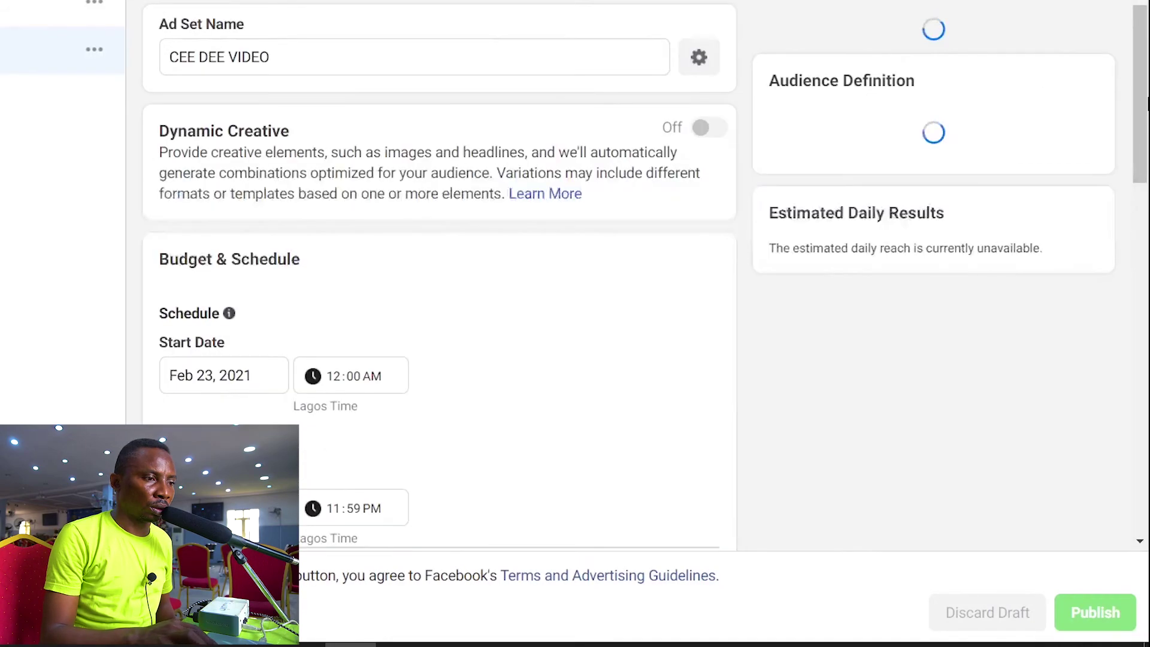
{"action": "left_click_drag", "start_coordinate": [1142, 76], "coordinate": [1083, 571]}
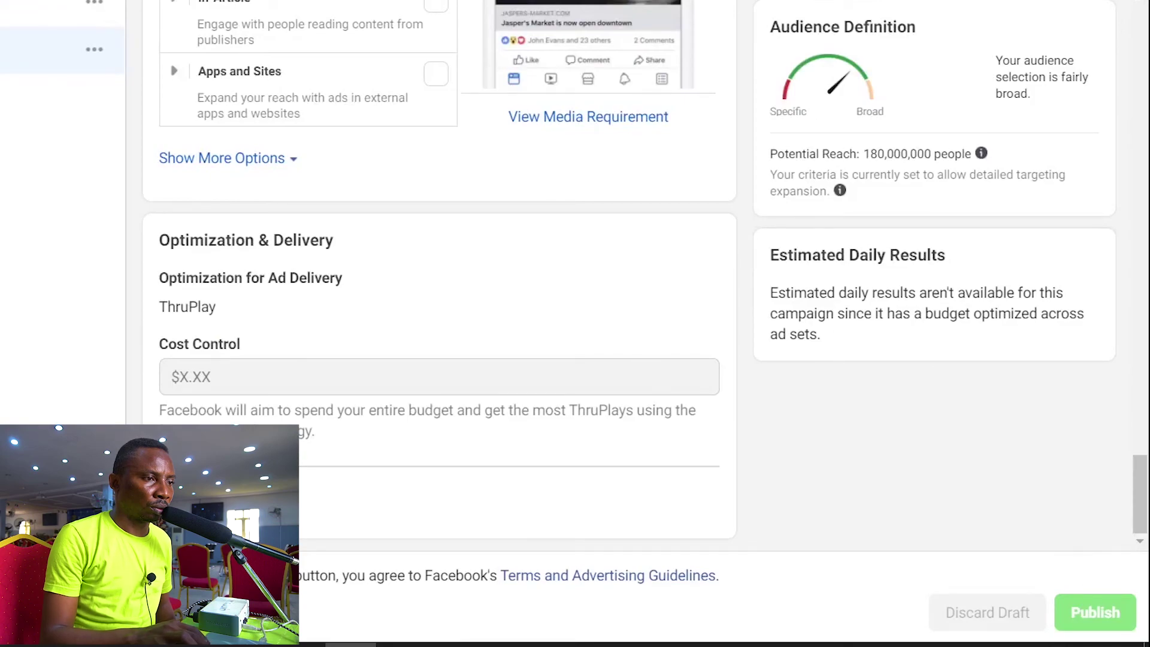